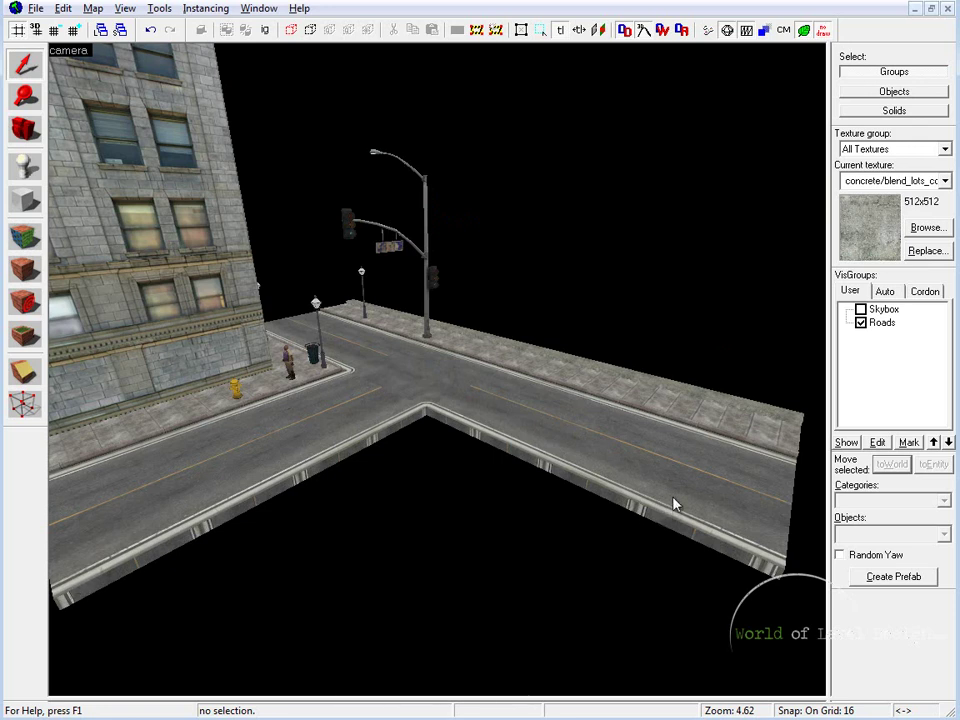
Copy the 256 × 512 road brush and place the copy beyond the outer sidewalk
click(617, 487)
key(shift+z)
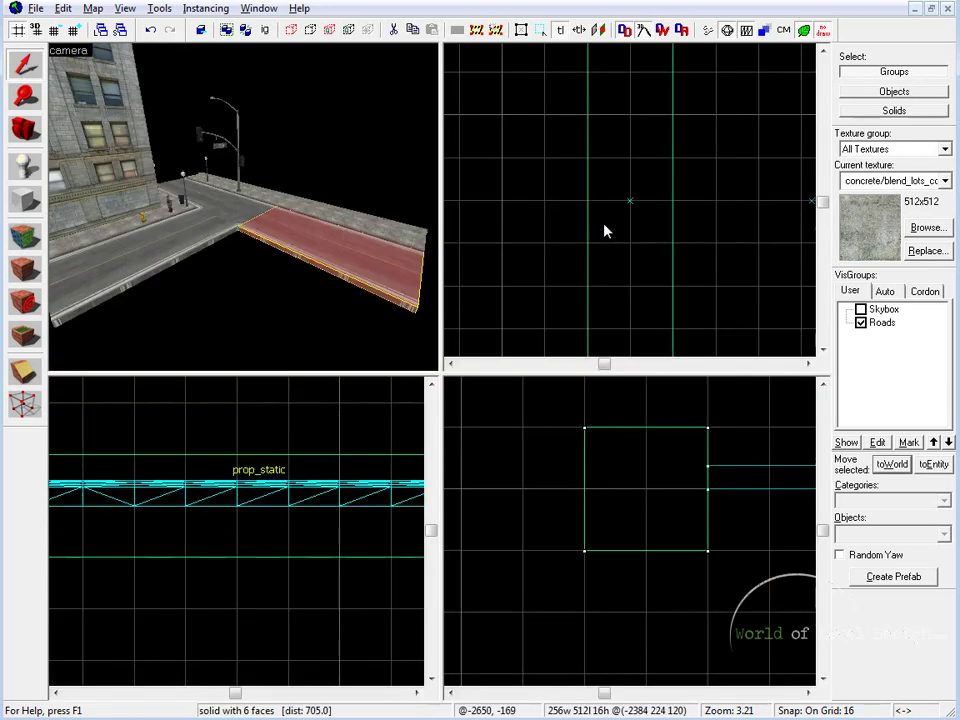
right_click(603, 222)
click(598, 216)
key(shift+z)
scroll(617, 235, down, 9)
drag(617, 235, 422, 229)
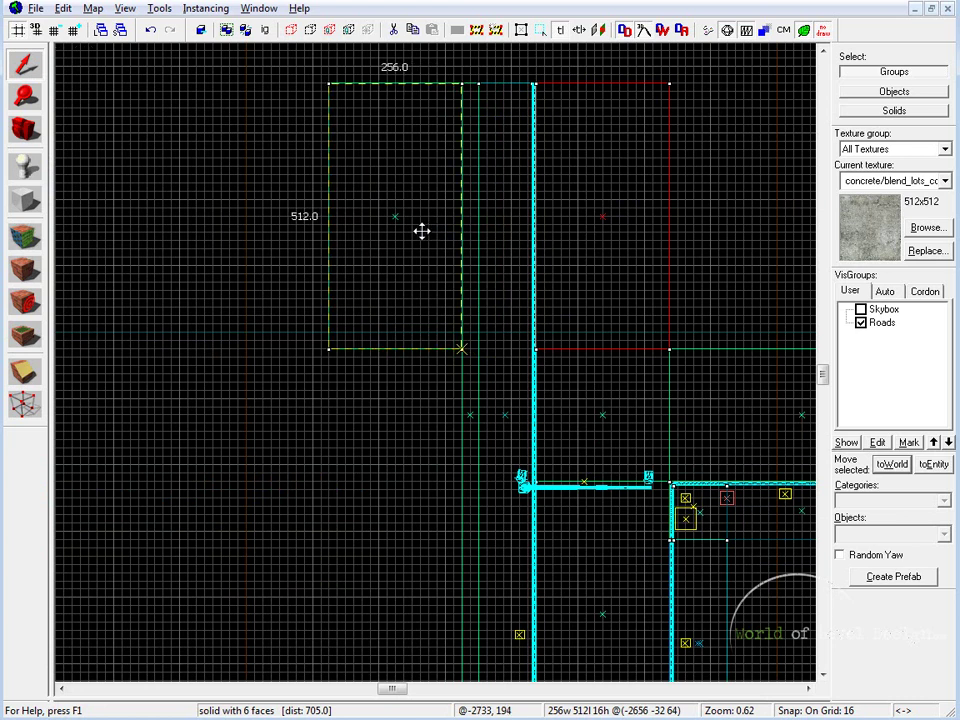
scroll(564, 411, down, 3)
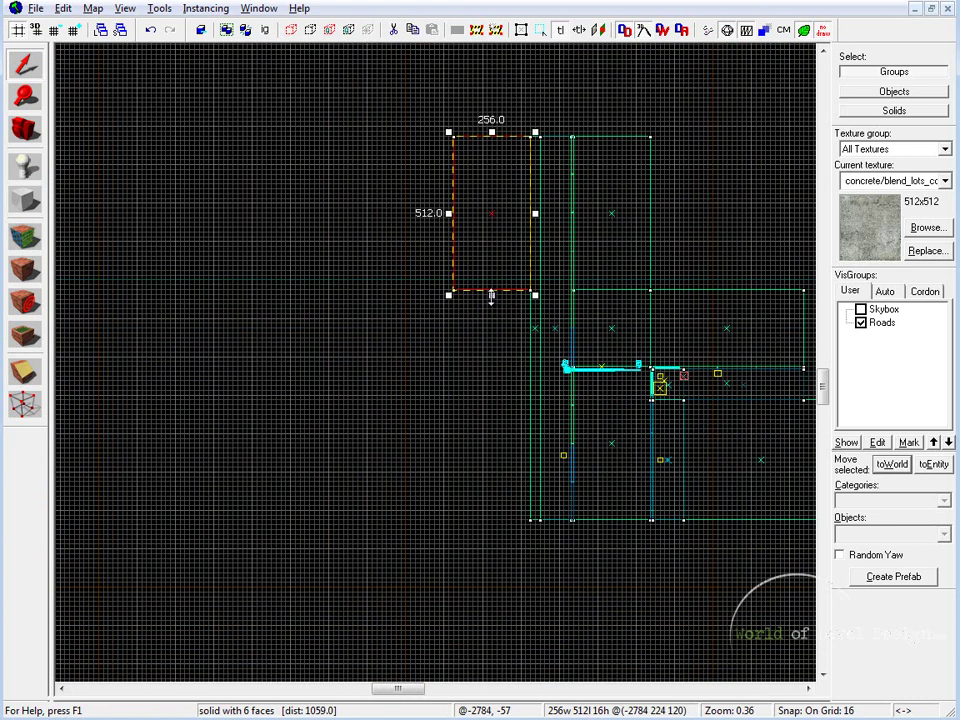
Stretch the copied brush along the whole sidewalk to 1280 units long and widen it to 288 units
drag(491, 296, 501, 525)
scroll(495, 350, up, 3)
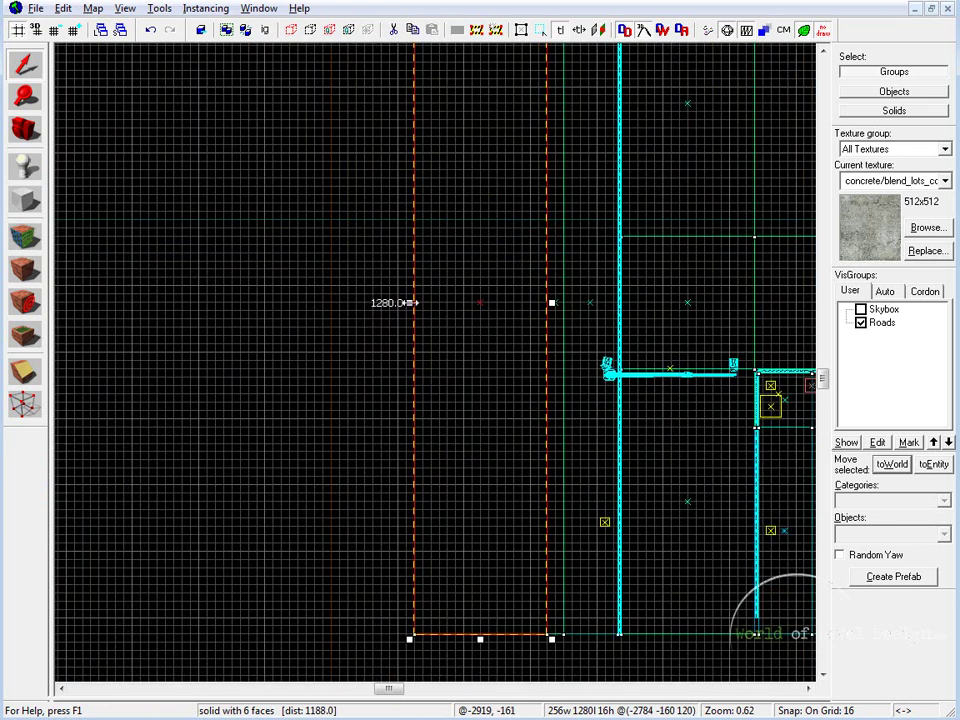
drag(410, 303, 392, 303)
key(shift+z)
key(shift+z)
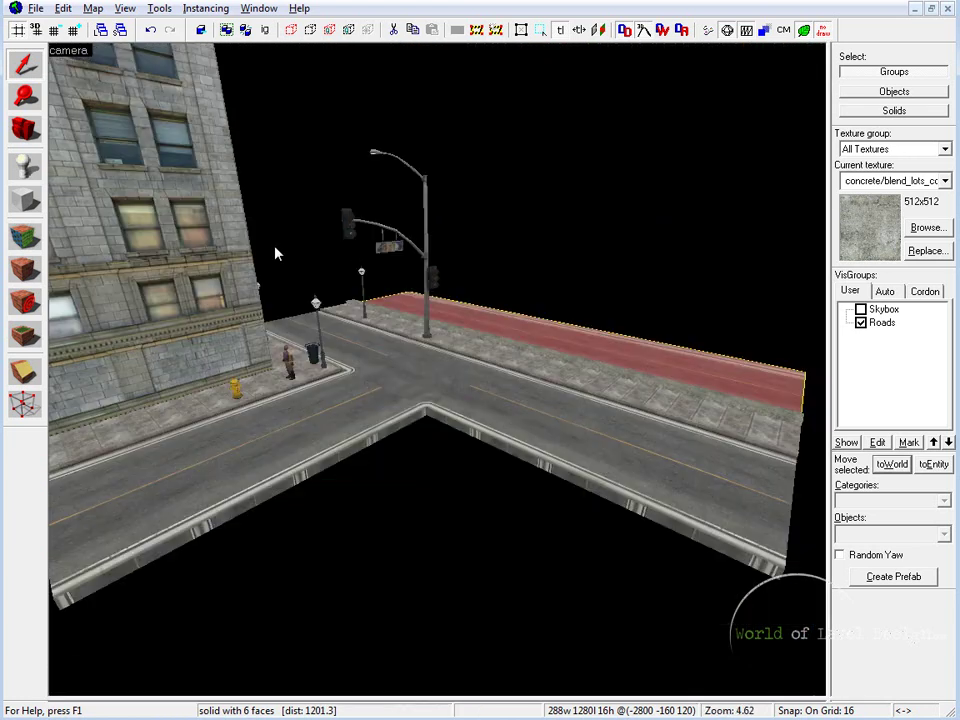
Inspect the new brush beside the sidewalk from several angles, including its edge and near end
key(z)
key(w)
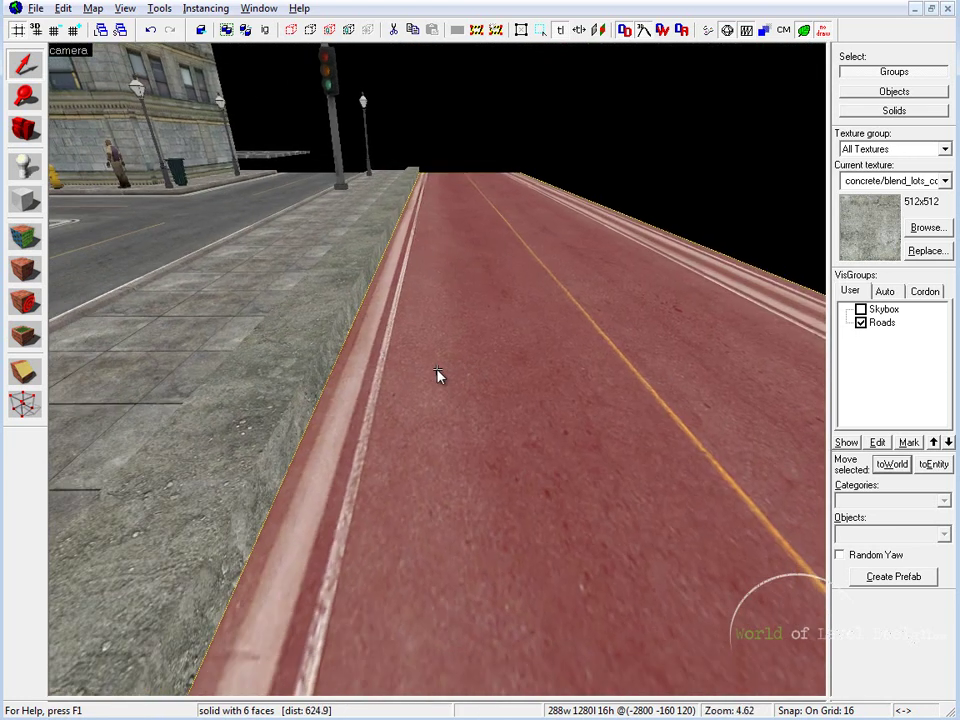
key(s)
key(a)
key(z)
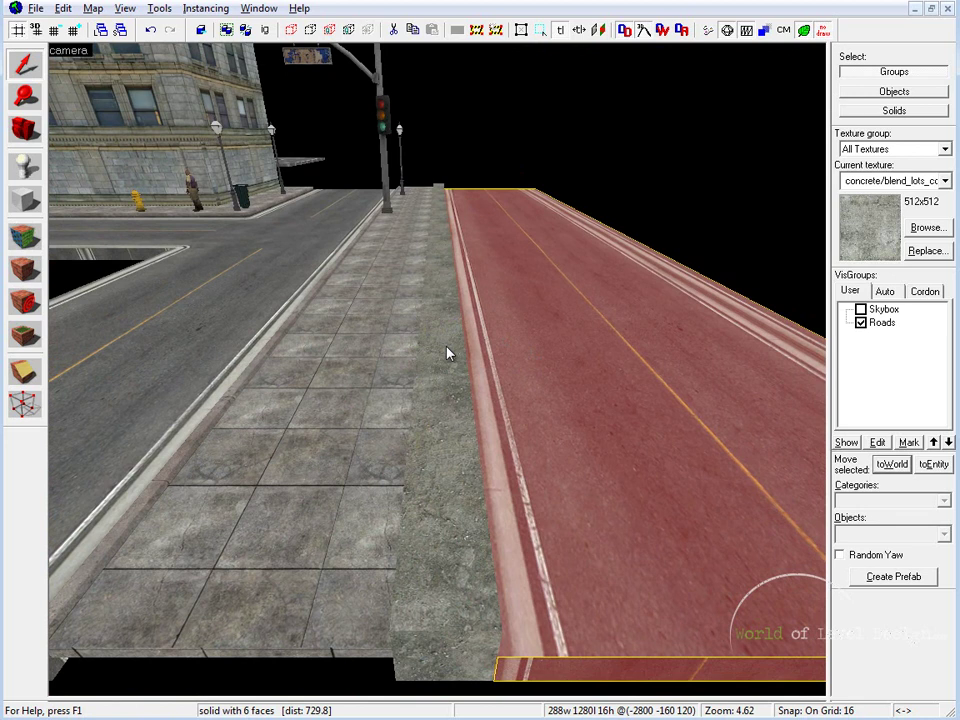
key(z)
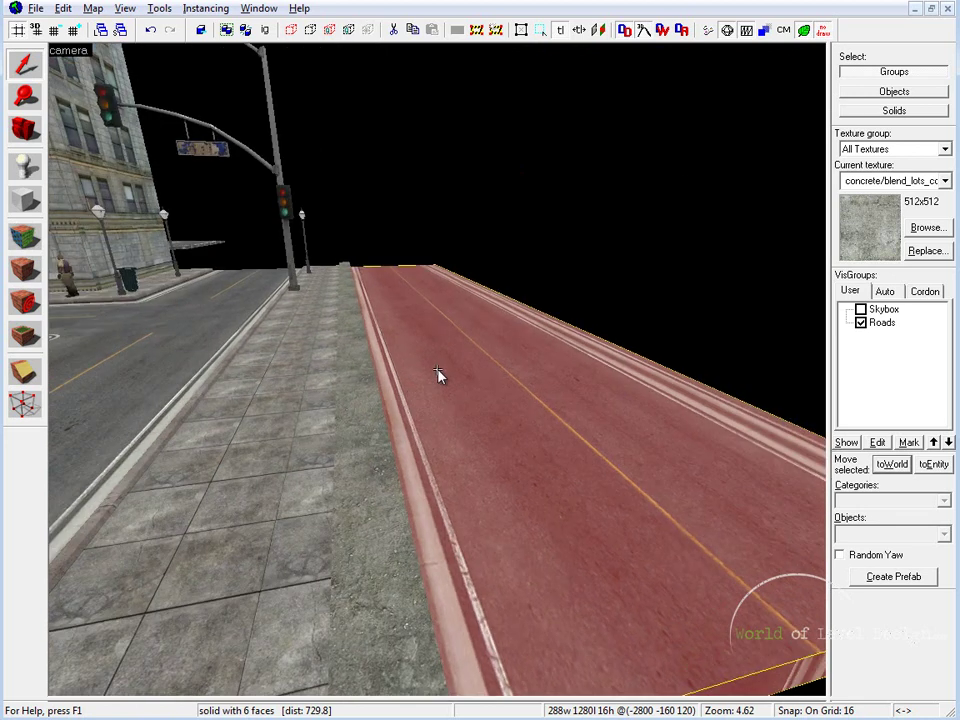
key(a)
key(s)
key(z)
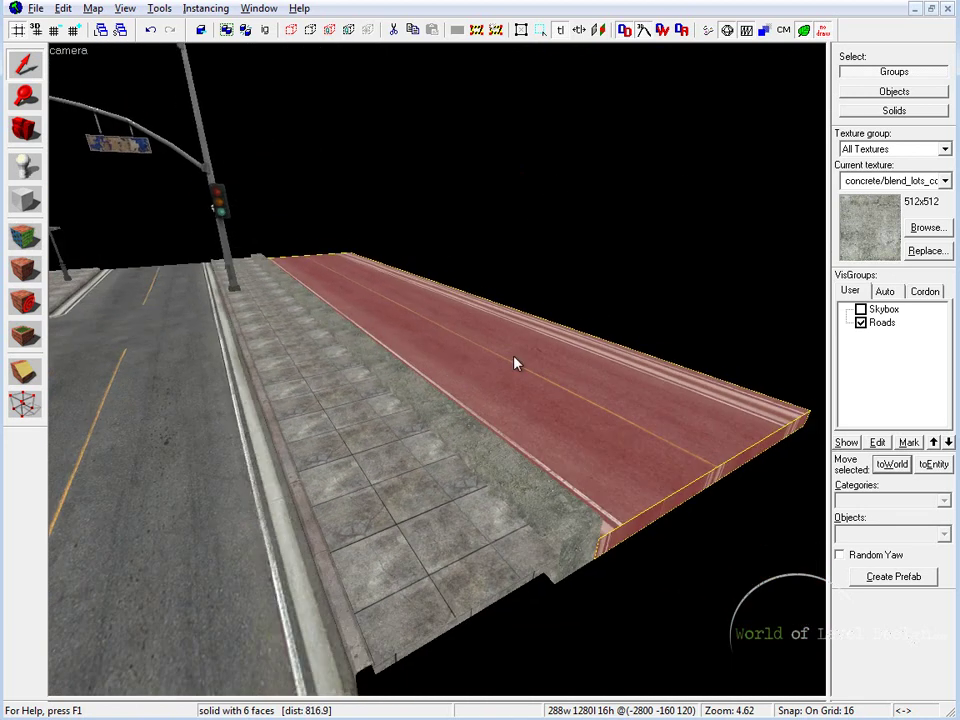
Filter the textures by "blend" and apply nature/blend_docks_grass_dirt to all faces of the new brush
key(shift+z)
key(shift+a)
click(605, 392)
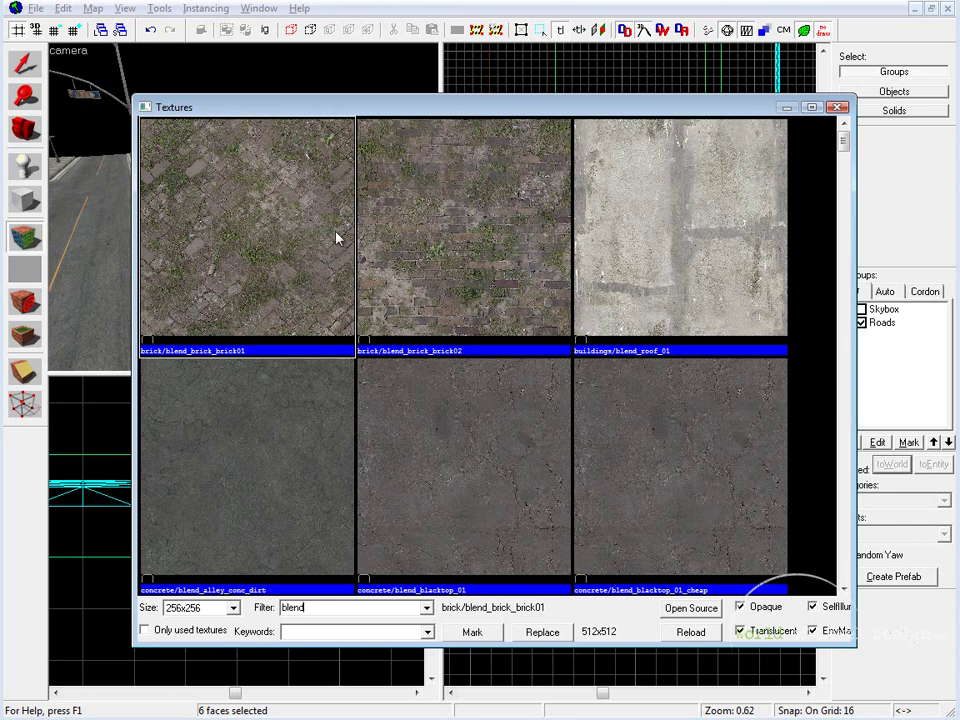
scroll(492, 313, down, 10)
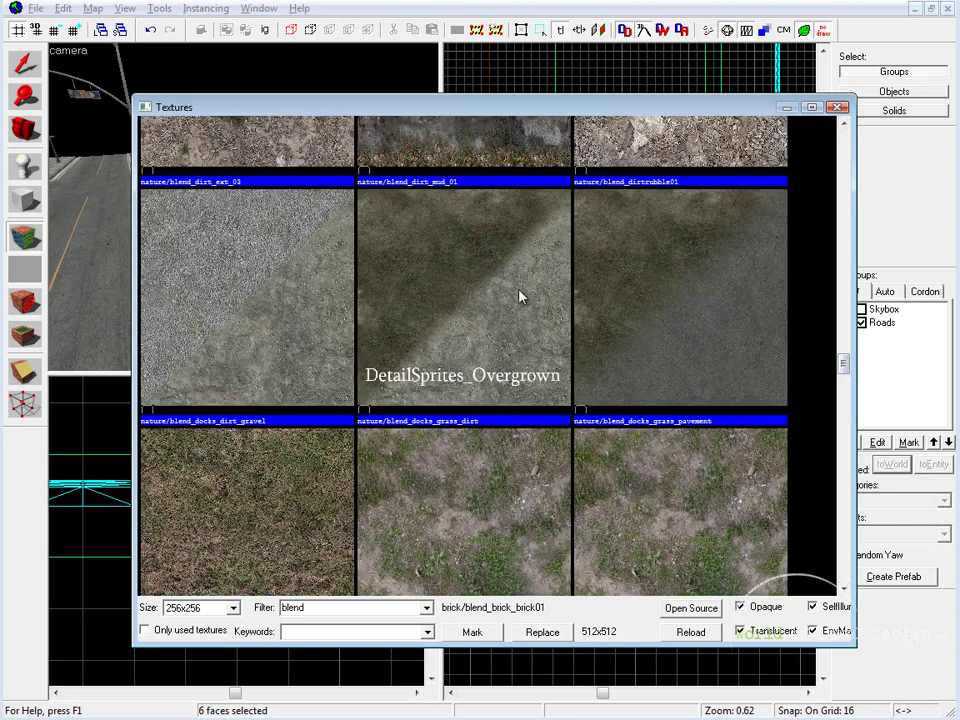
double_click(476, 279)
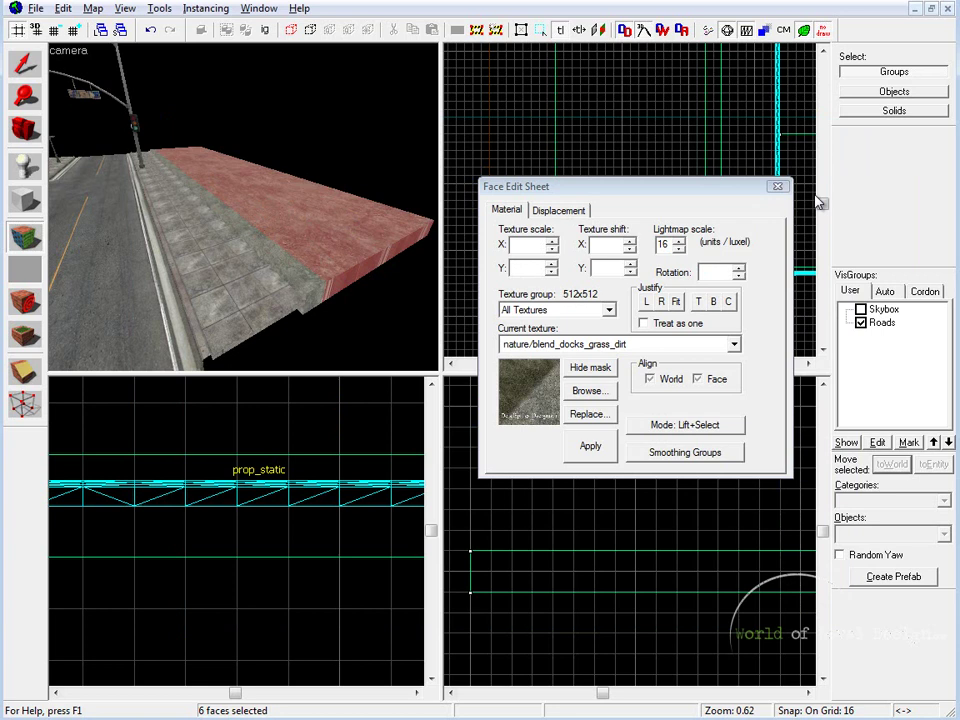
Create a displacement on the top face of the grass brush
click(410, 235)
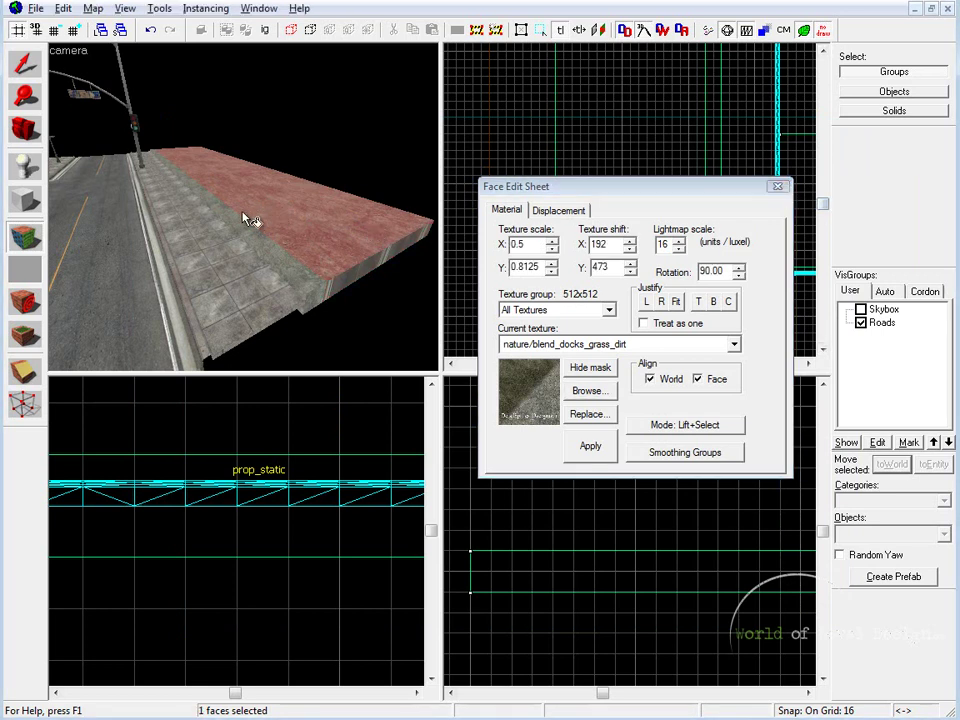
click(570, 211)
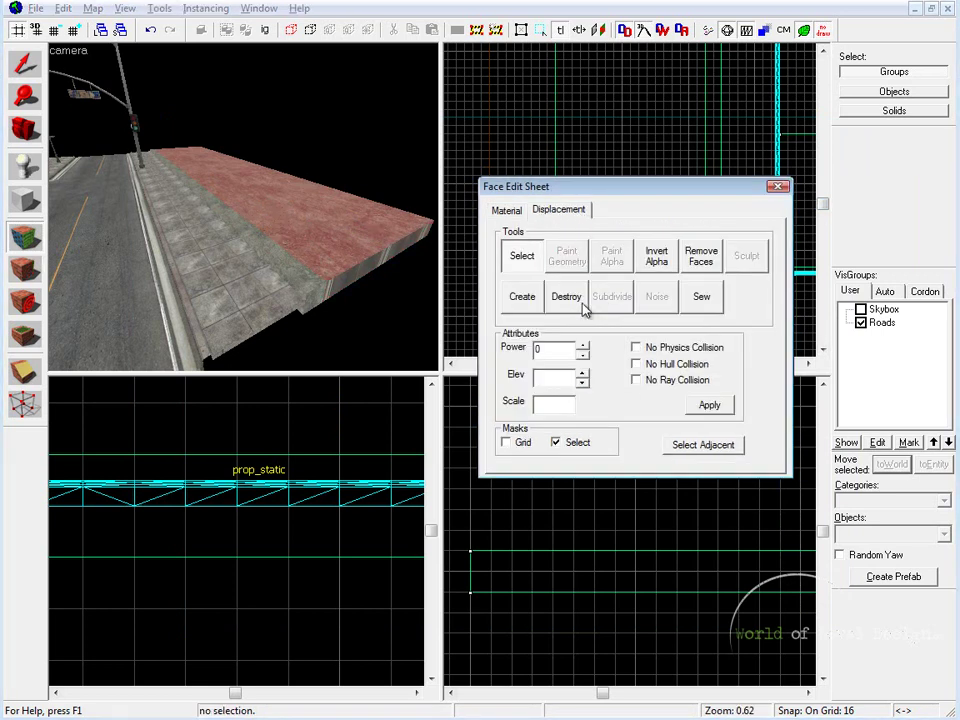
click(522, 297)
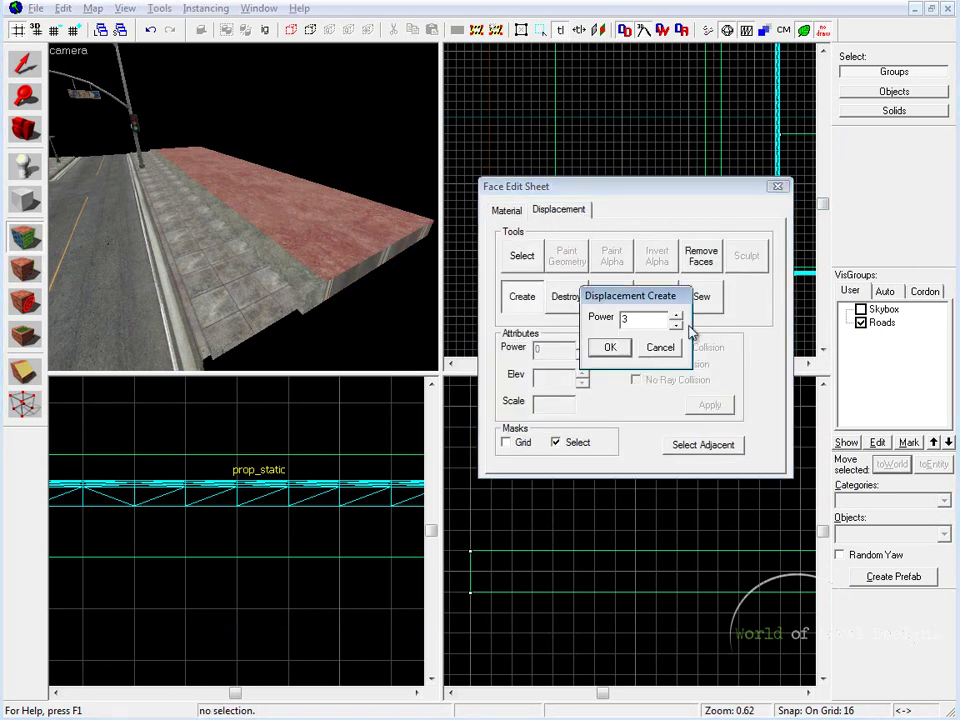
click(617, 347)
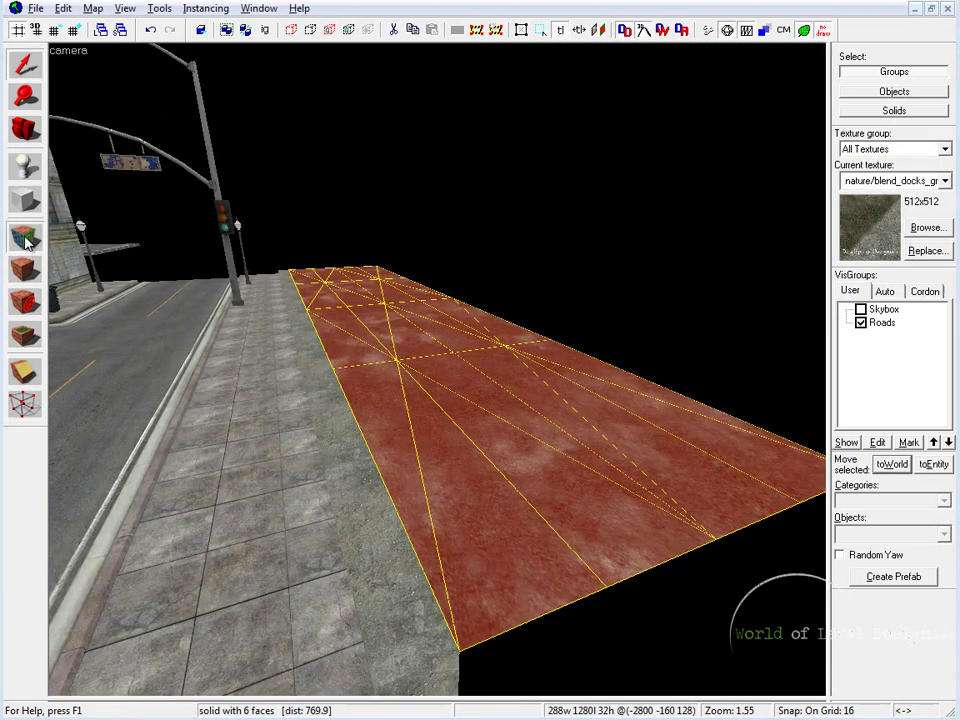
Paint uneven hills on the displacement with Raise/Lower, a distance of 6 and a spatial radius of 56
click(26, 240)
drag(644, 192, 746, 164)
click(680, 186)
click(670, 238)
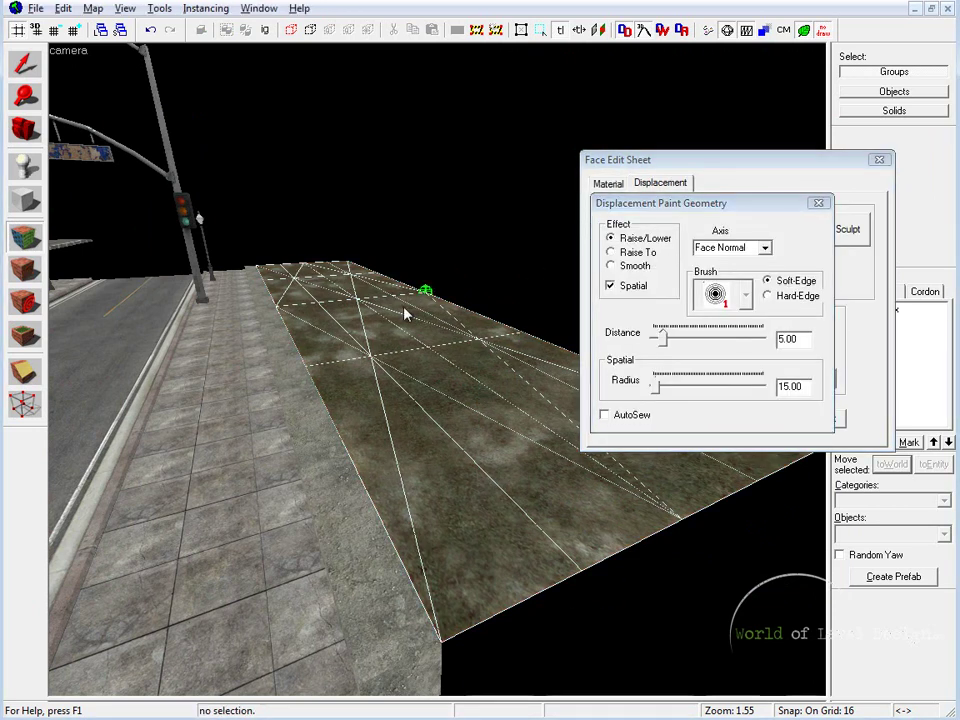
drag(662, 338, 674, 340)
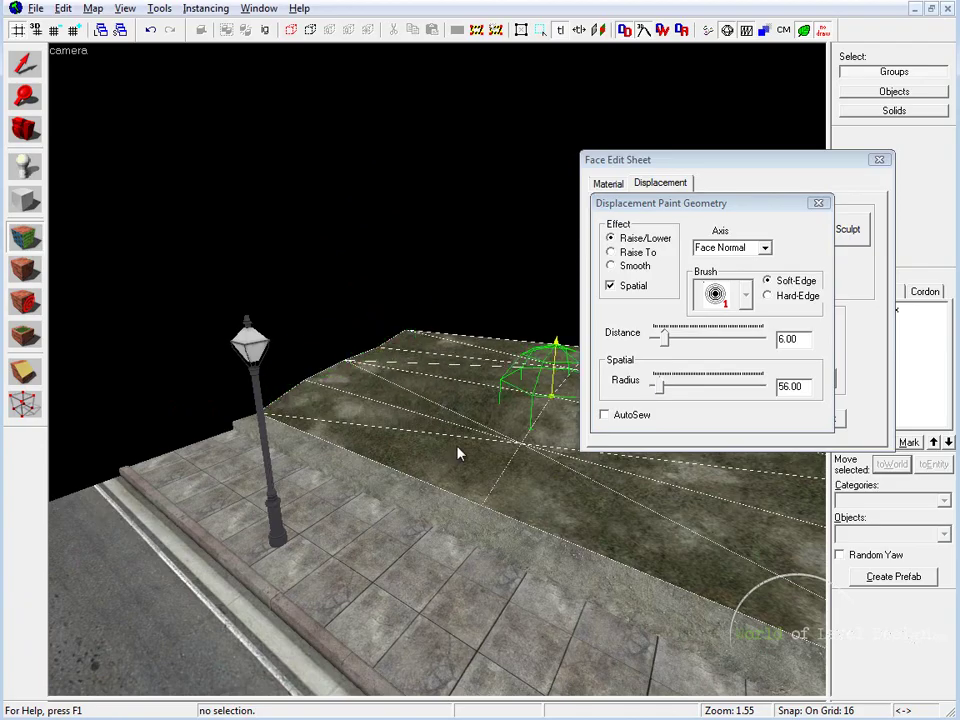
drag(459, 452, 399, 446)
click(879, 160)
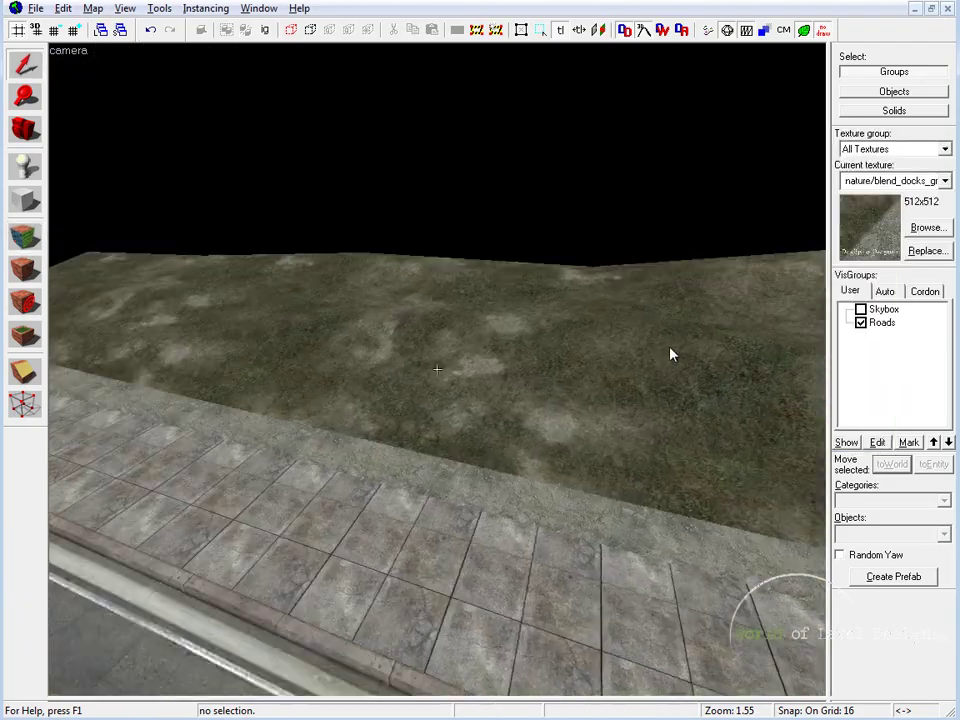
Paint alpha with Raise/Lower at value 25 to blend dirt into the grass along the sidewalk edge
drag(666, 347, 141, 245)
click(101, 221)
key(Escape)
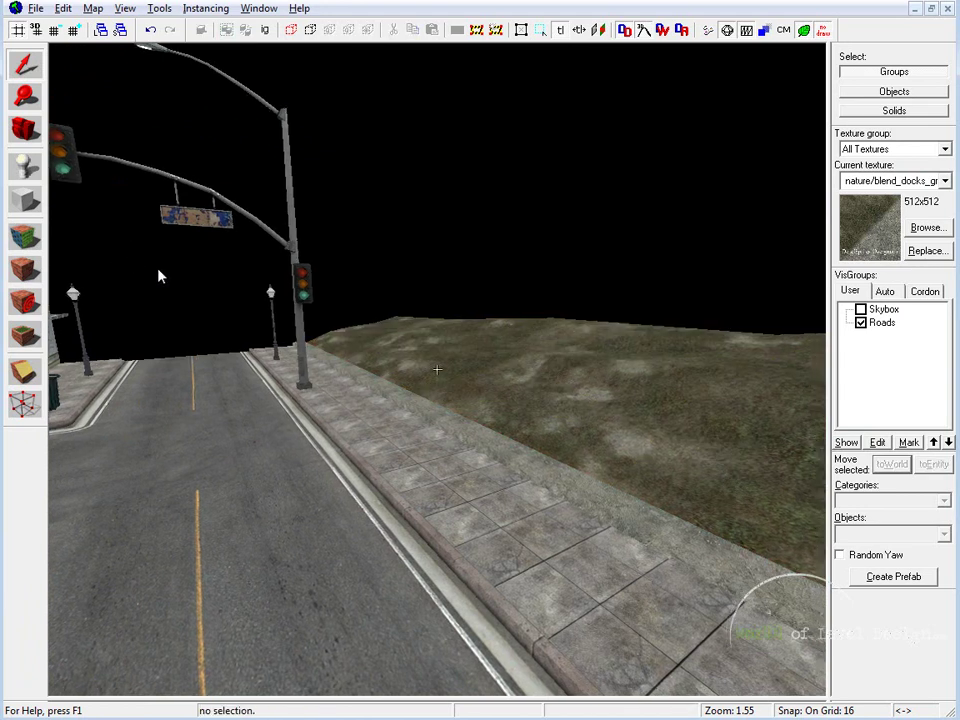
key(shift+a)
click(150, 269)
click(660, 184)
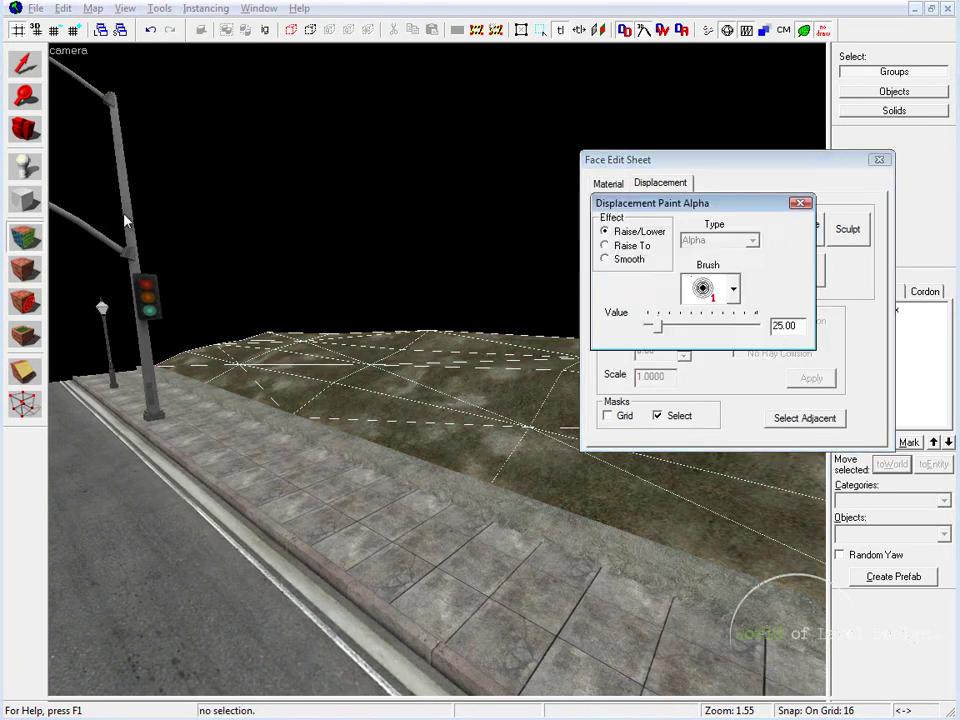
key(z)
key(w)
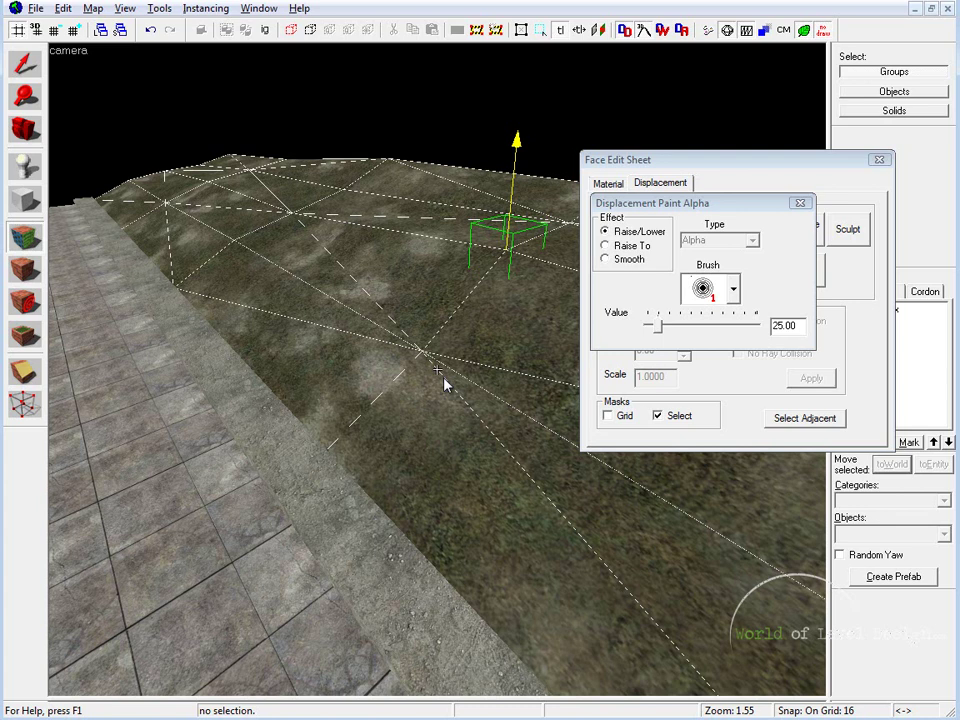
key(z)
drag(426, 373, 388, 380)
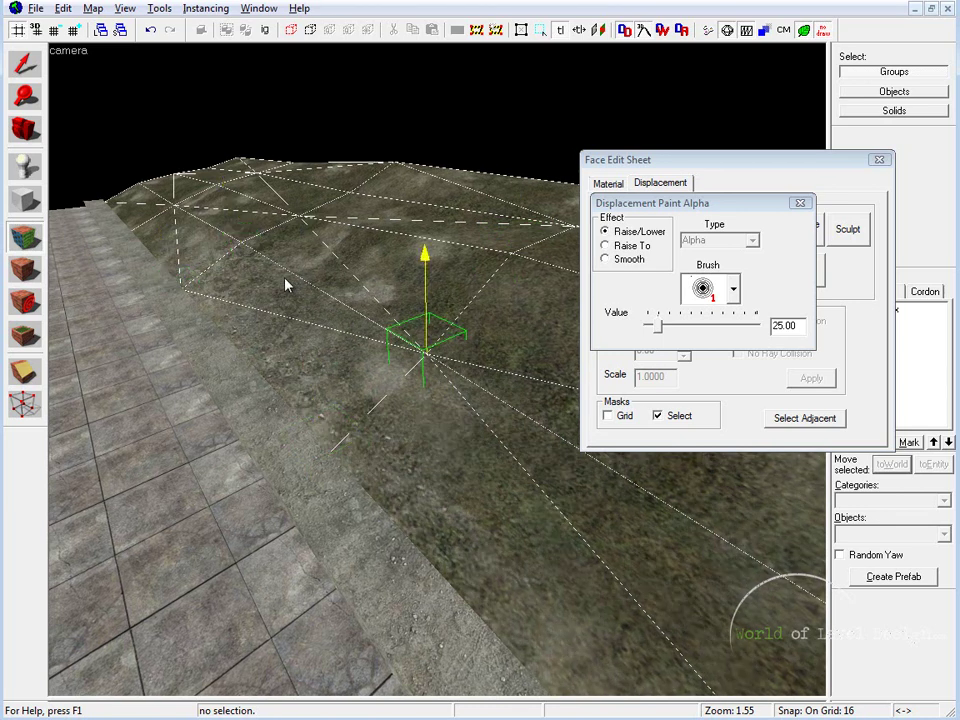
Continue the dirt alpha blend along the remaining stretches of the sidewalk edge and leave displacement painting
key(z)
key(w)
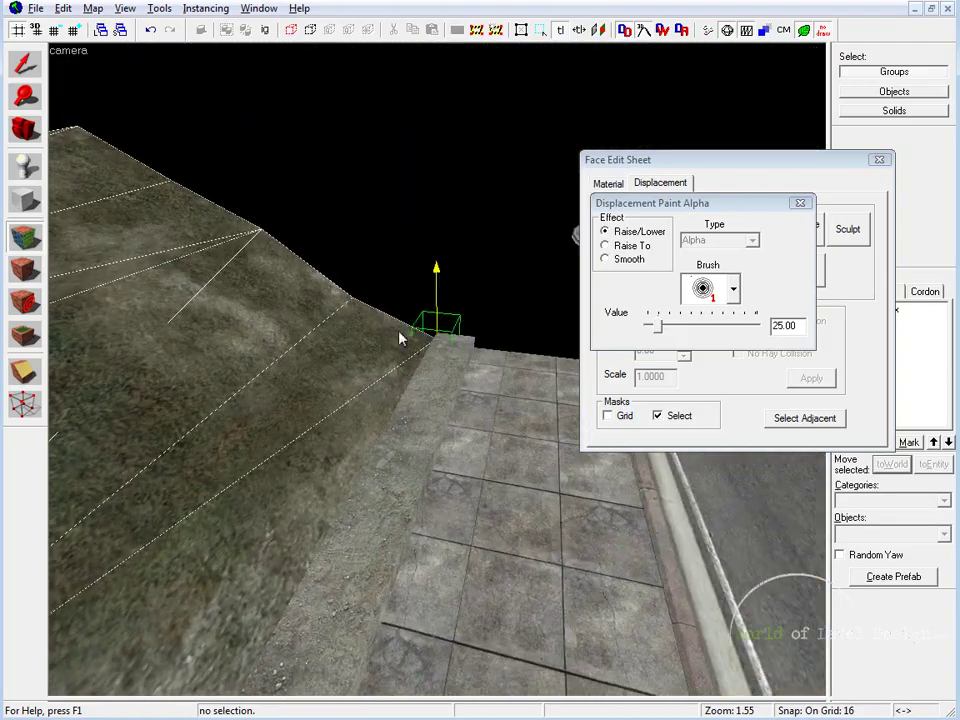
drag(399, 332, 479, 306)
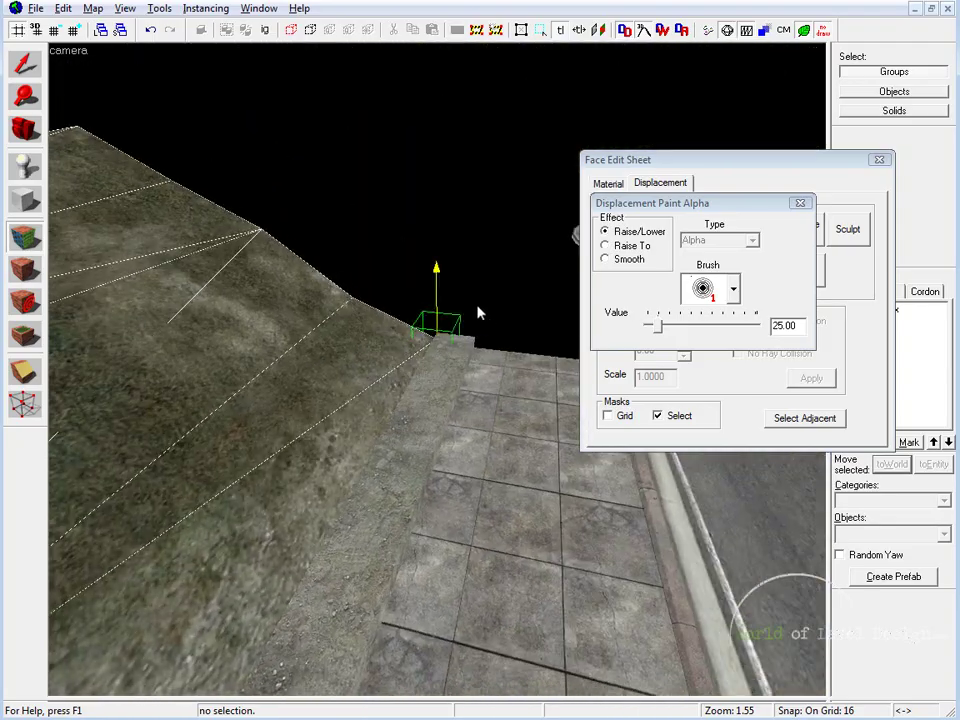
key(z)
key(z)
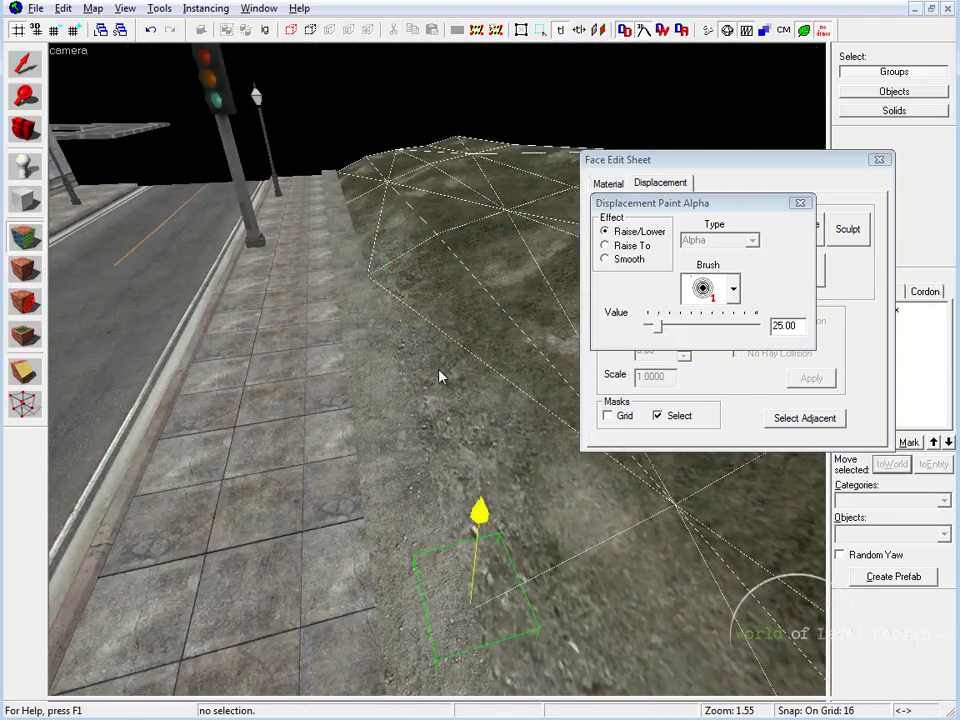
key(z)
key(w)
key(z)
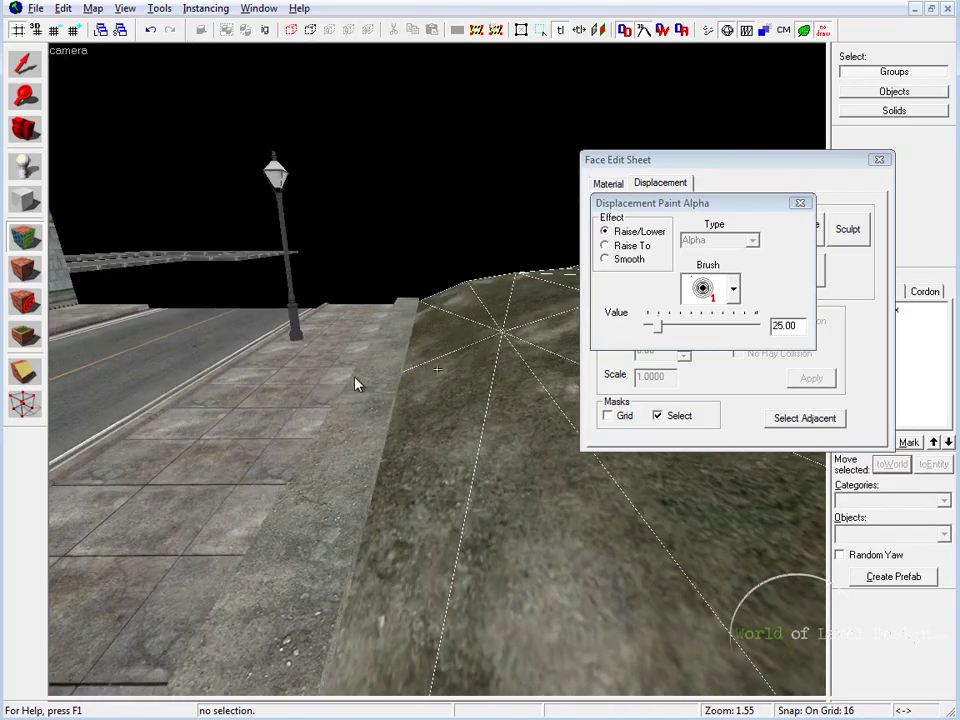
drag(356, 377, 325, 386)
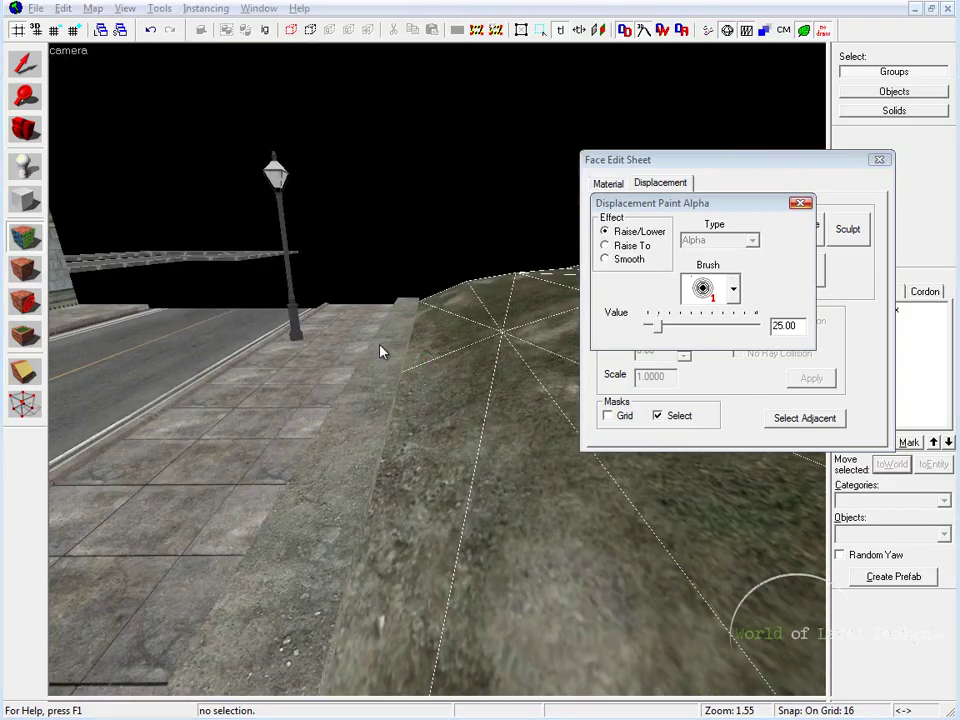
key(shift+s)
Examine the dirt-to-grass transition along the sidewalk and the overall shape of the displacement
key(z)
key(s)
key(a)
key(z)
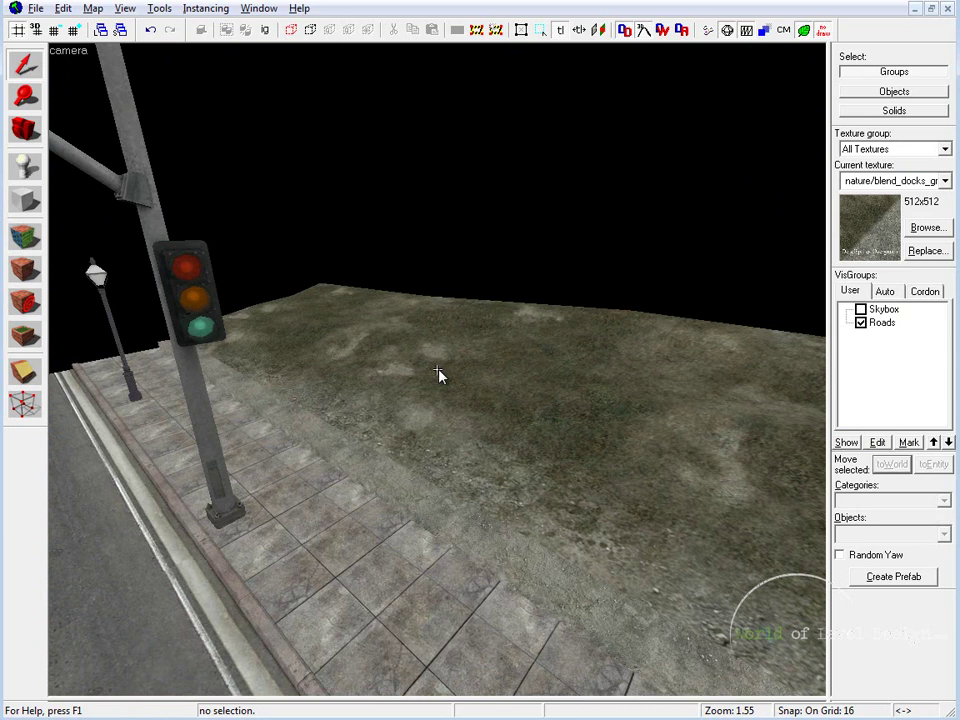
click(439, 375)
key(z)
key(s)
right_drag(391, 323, 369, 418)
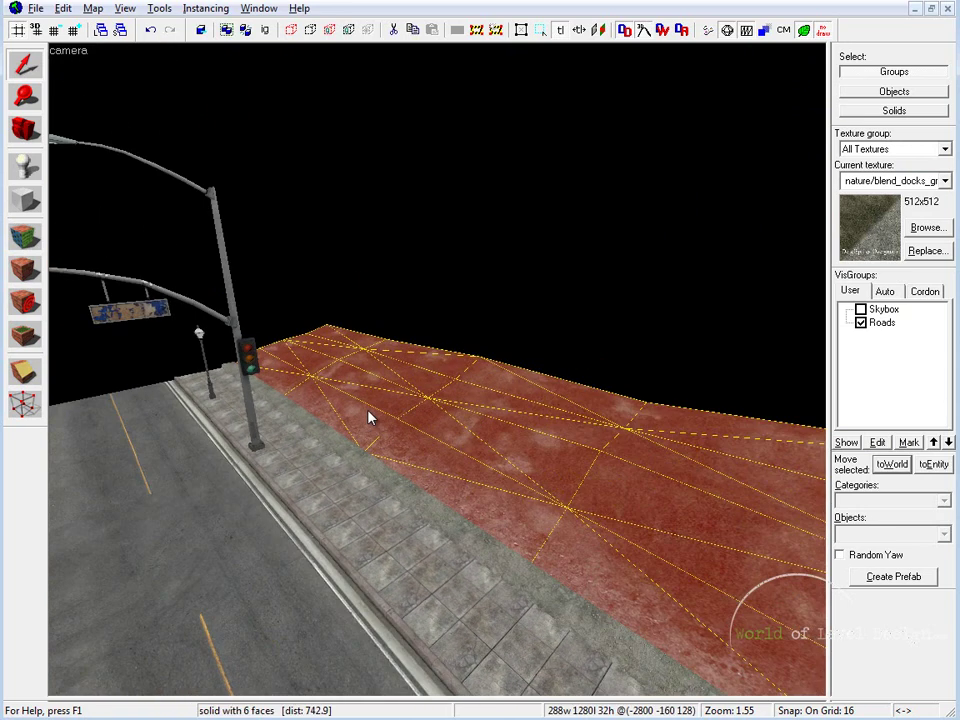
Copy the traffic light prop from the sidewalk onto the grass displacement
click(247, 395)
key(shift+z)
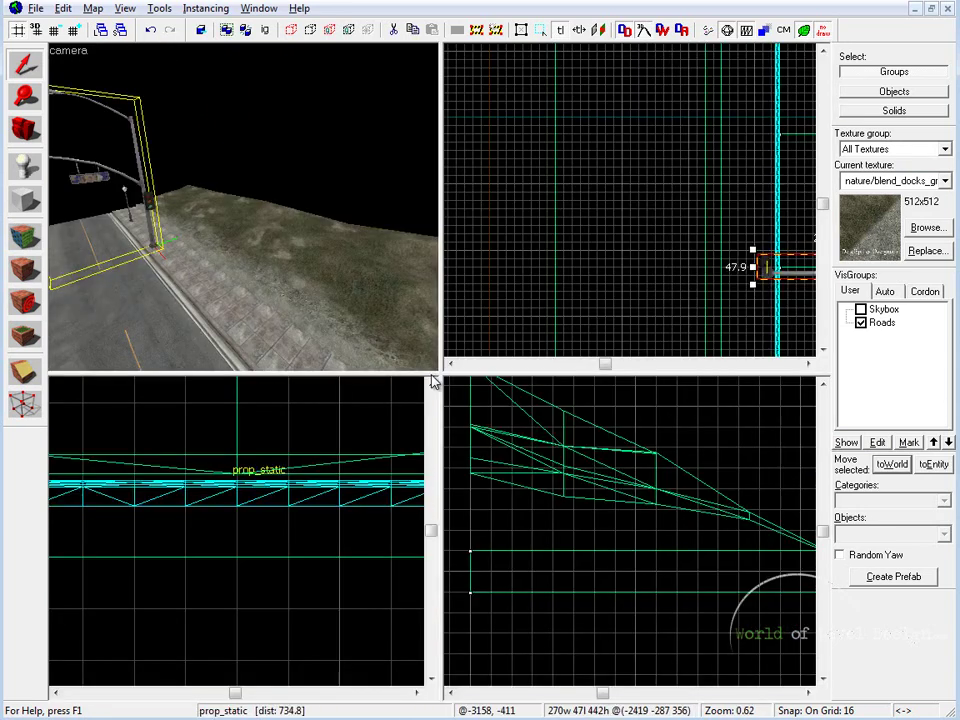
key(shift+z)
shift+drag(628, 427, 467, 417)
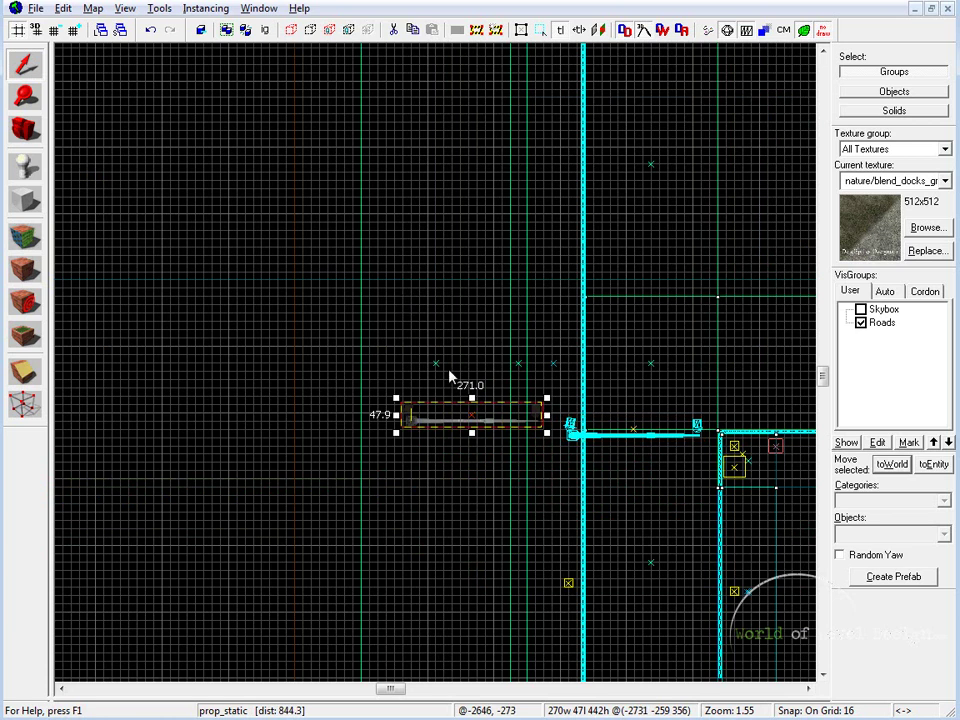
Open the model browser for the copied traffic light prop and filter the models by "tree"
key(shift+z)
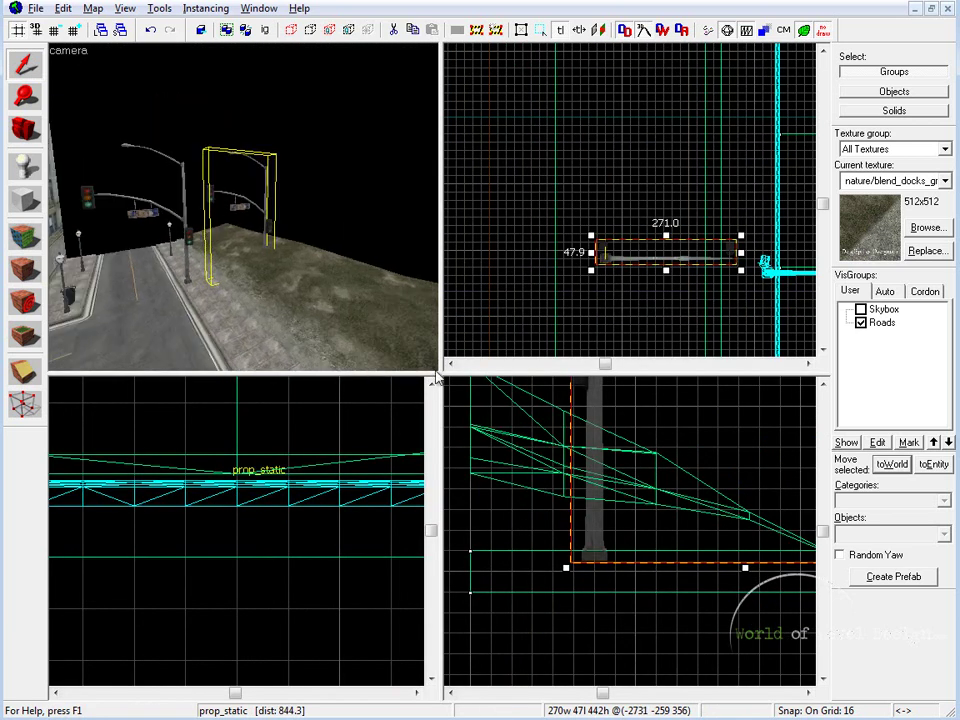
key(shift+z)
key(w)
key(z)
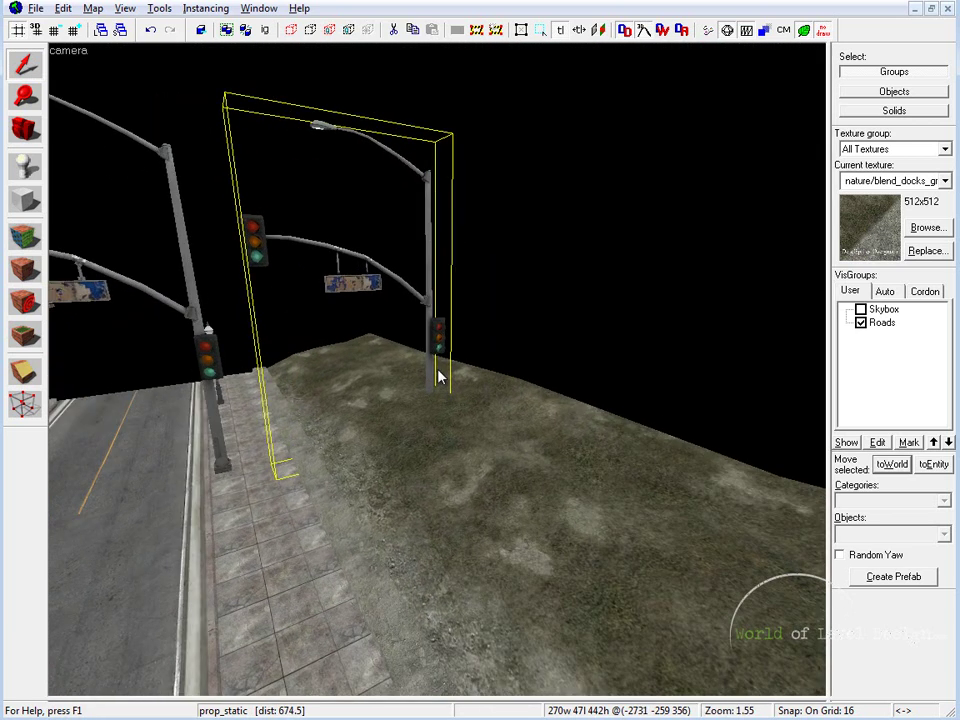
key(alt+Return)
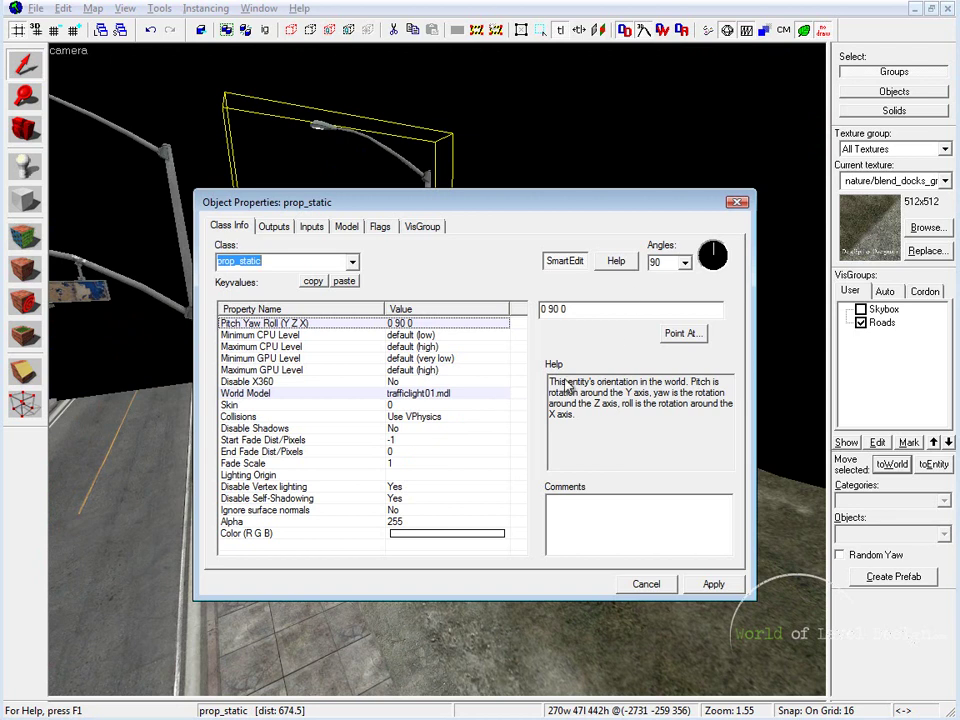
click(460, 393)
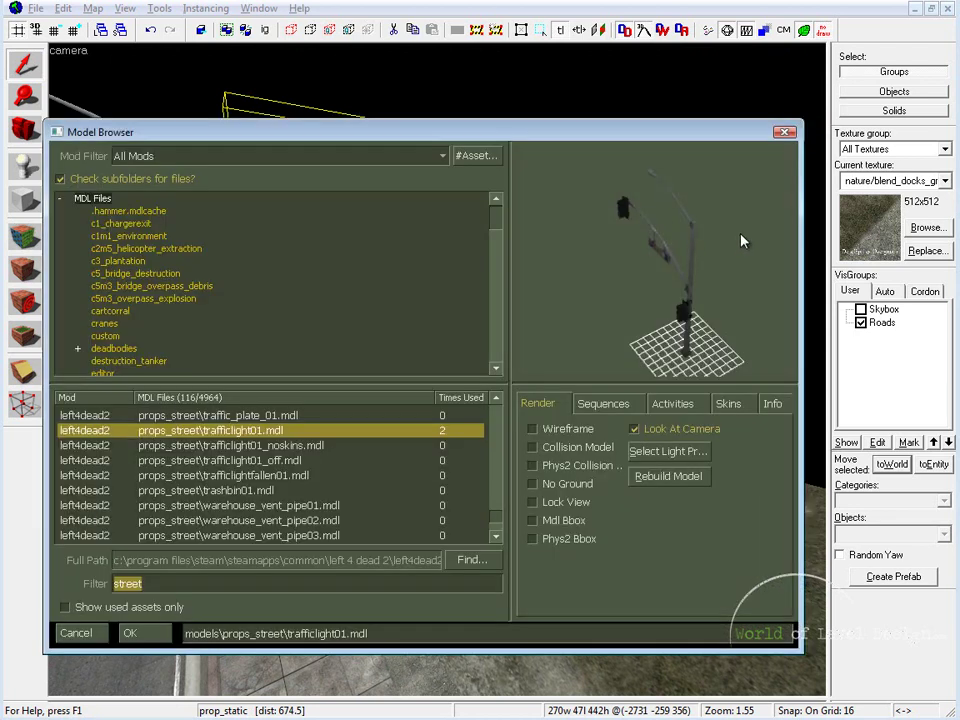
text(d)
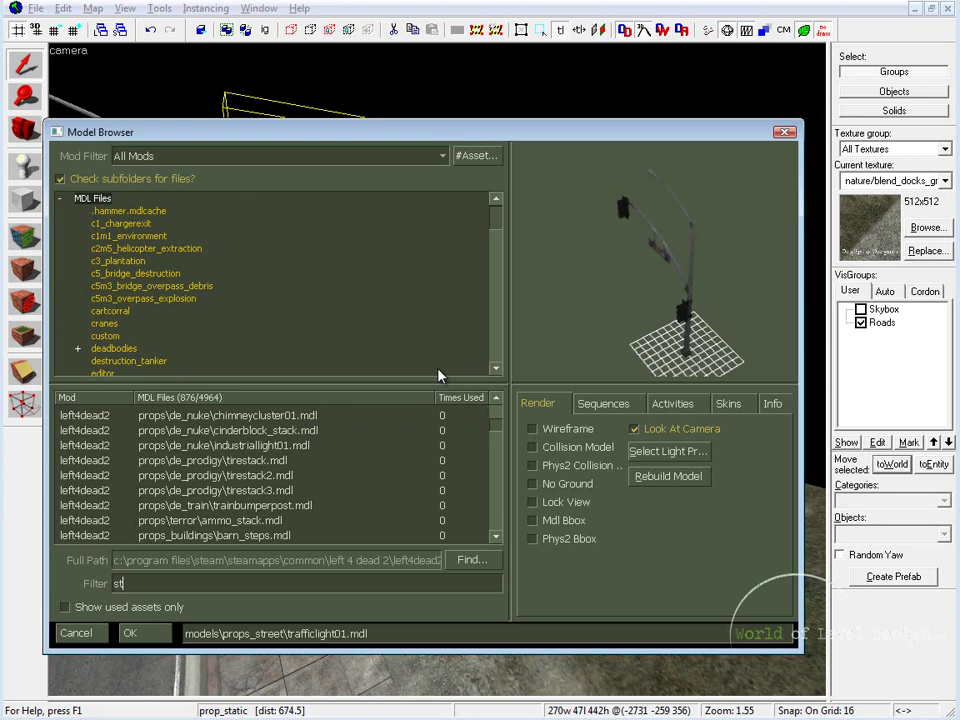
text(ree)
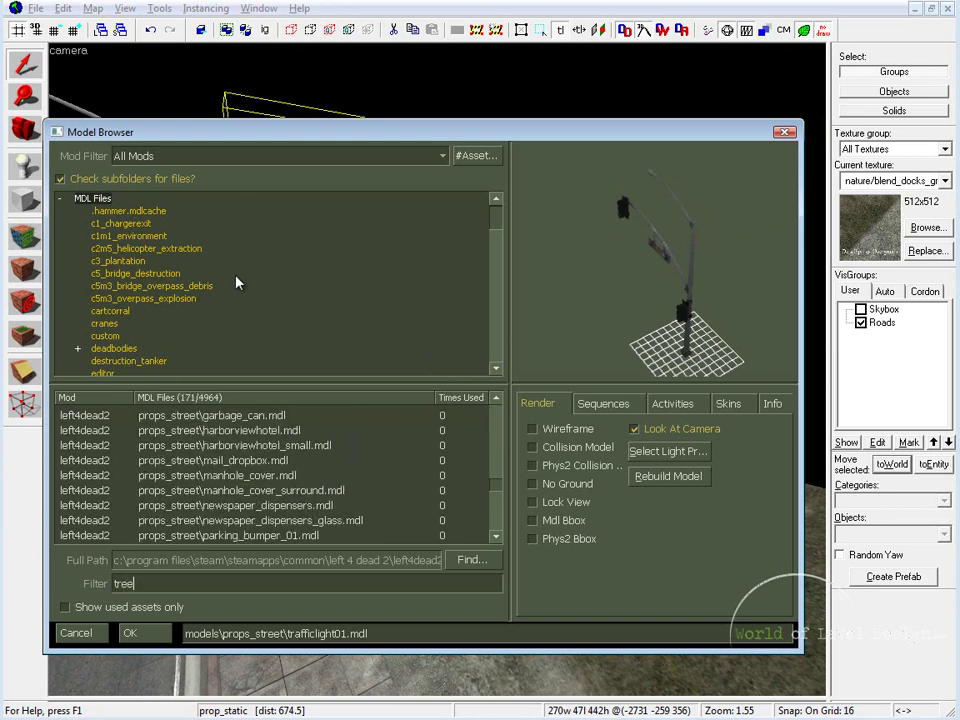
Change the prop's world model to props_foliage/trees_cluster01.mdl and apply it
key(Up)
key(Down)
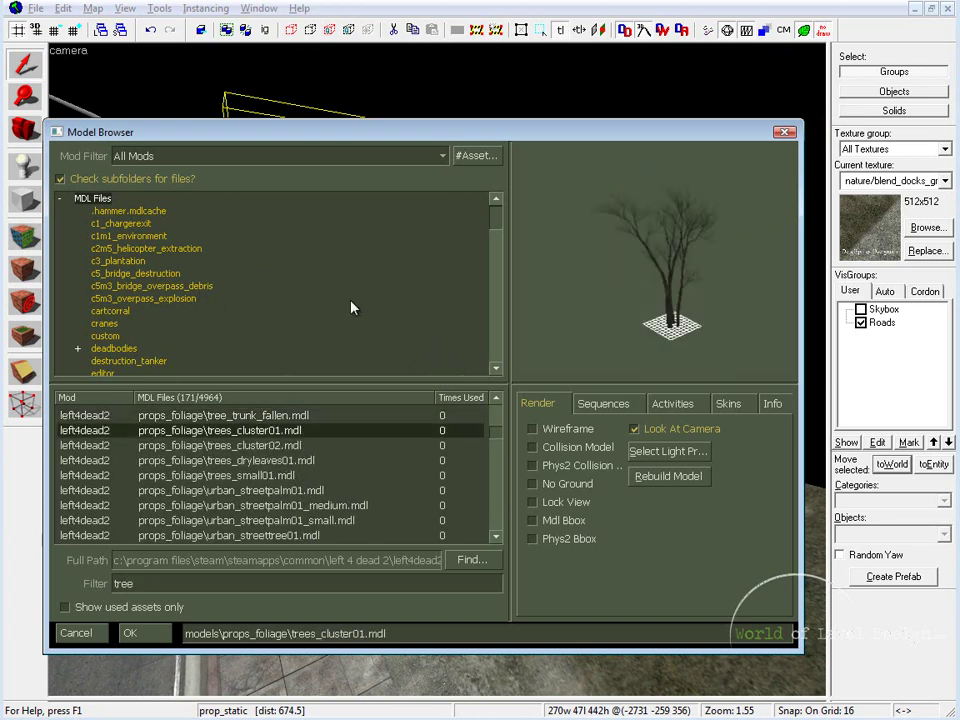
key(Return)
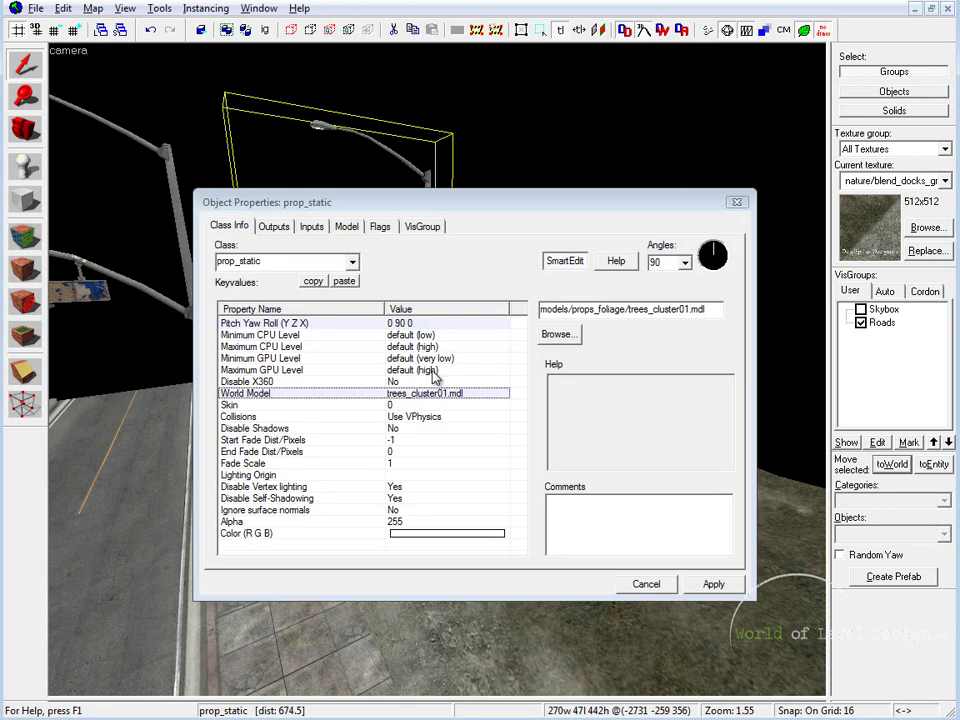
key(Return)
key(Escape)
key(z)
key(s)
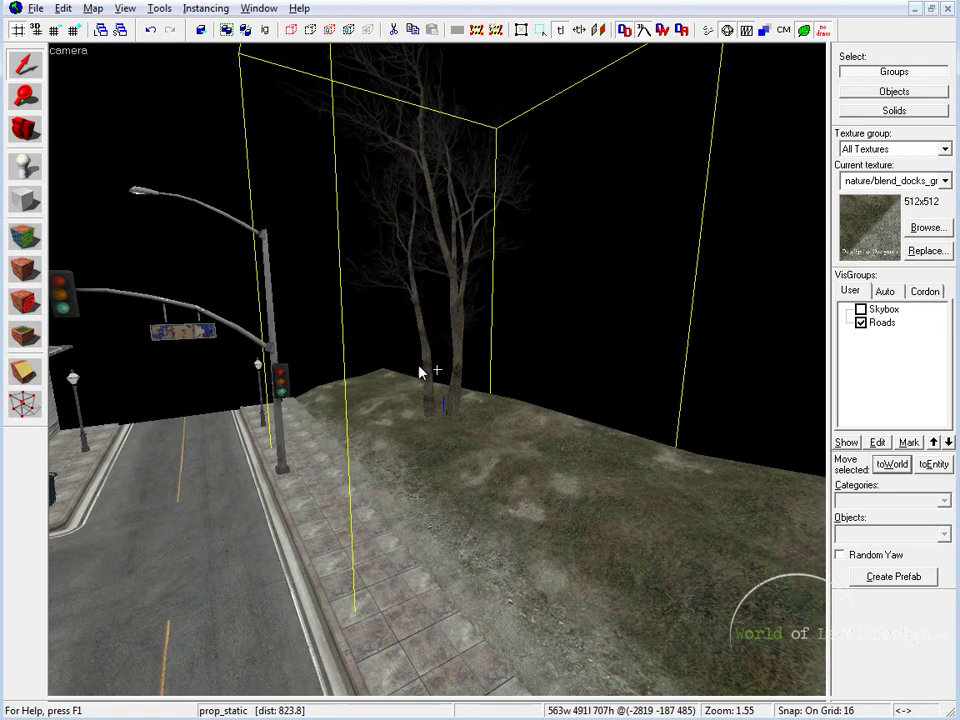
Raise the tree cluster about 56 units so its trunks stand on the grass displacement
key(shift+z)
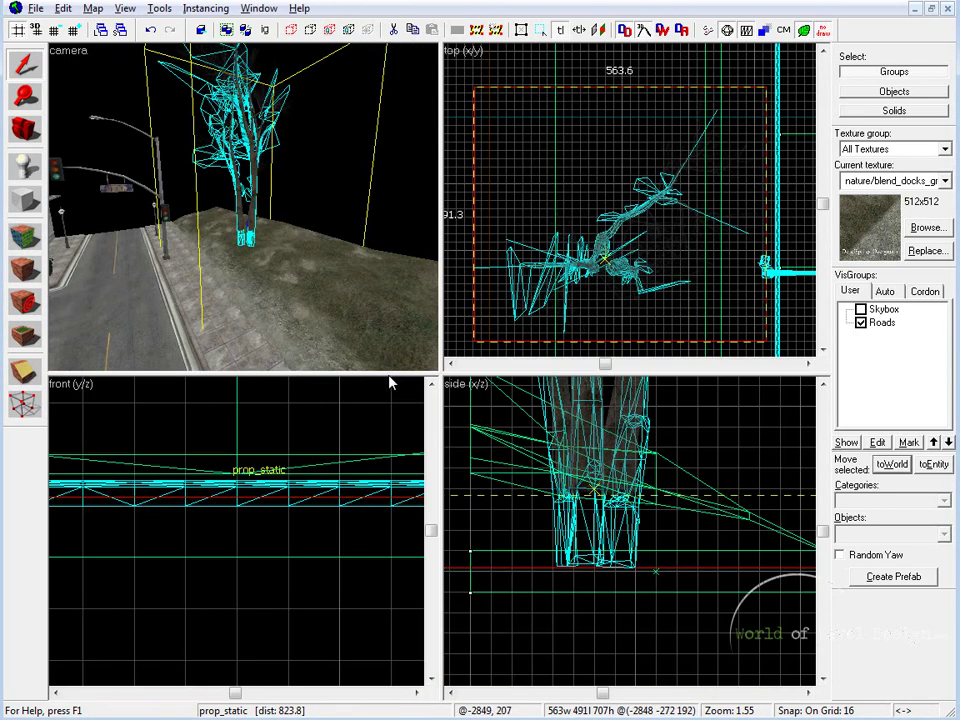
key(Escape)
key(shift+z)
click(438, 371)
key(z)
key(s)
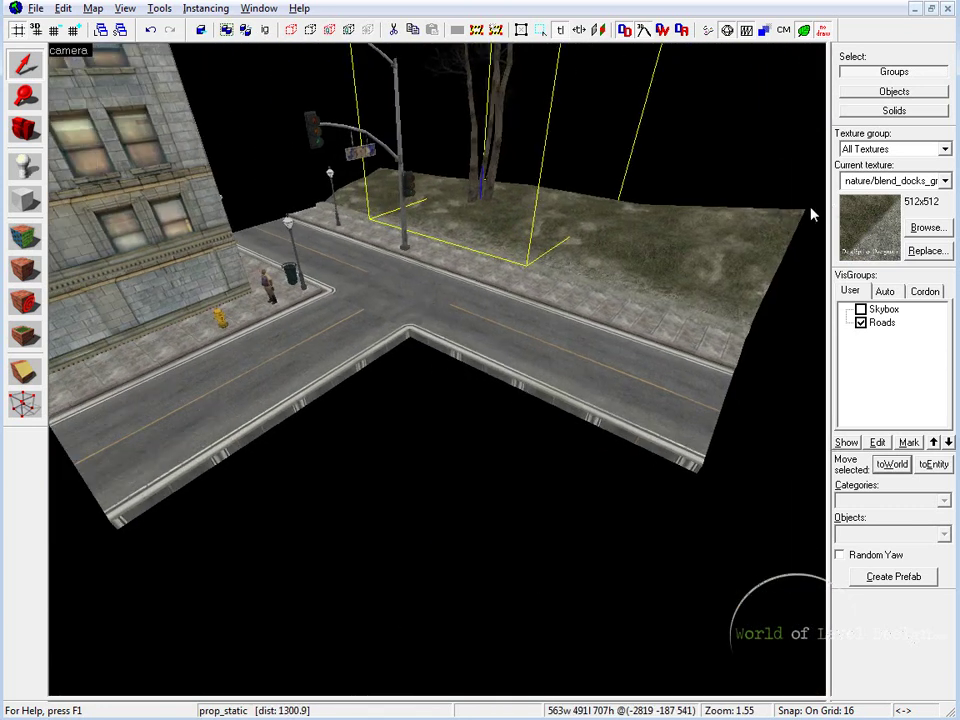
Copy the 256 by 512 road block into the empty inner corner of the intersection and widen the copy to 512 units
key(ctrl+z)
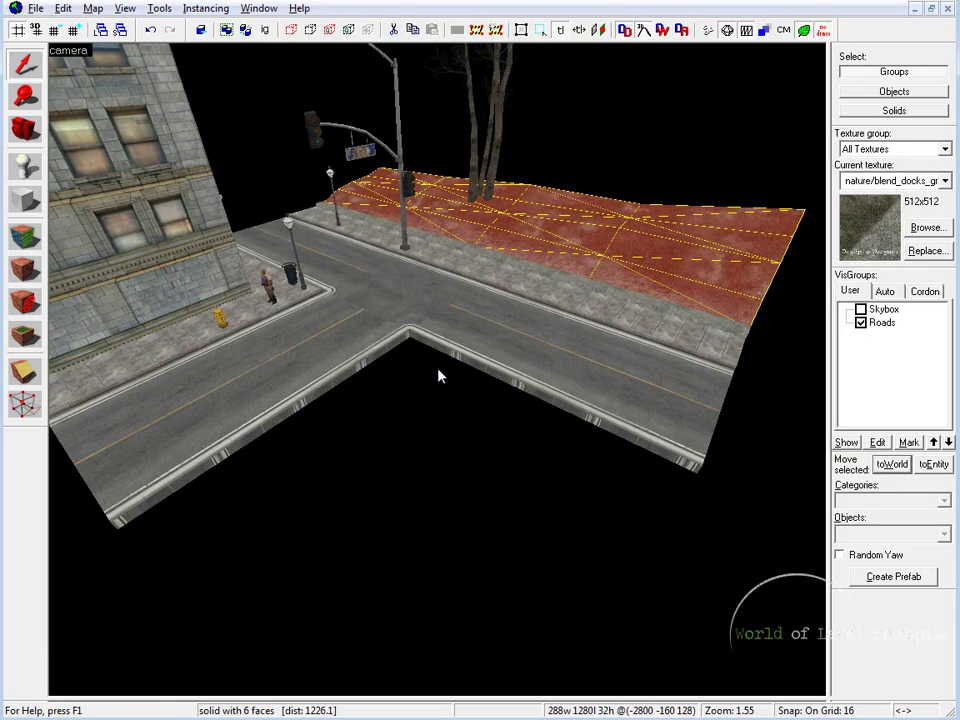
key(ctrl+z)
key(shift+z)
key(shift+z)
scroll(476, 399, down, 4)
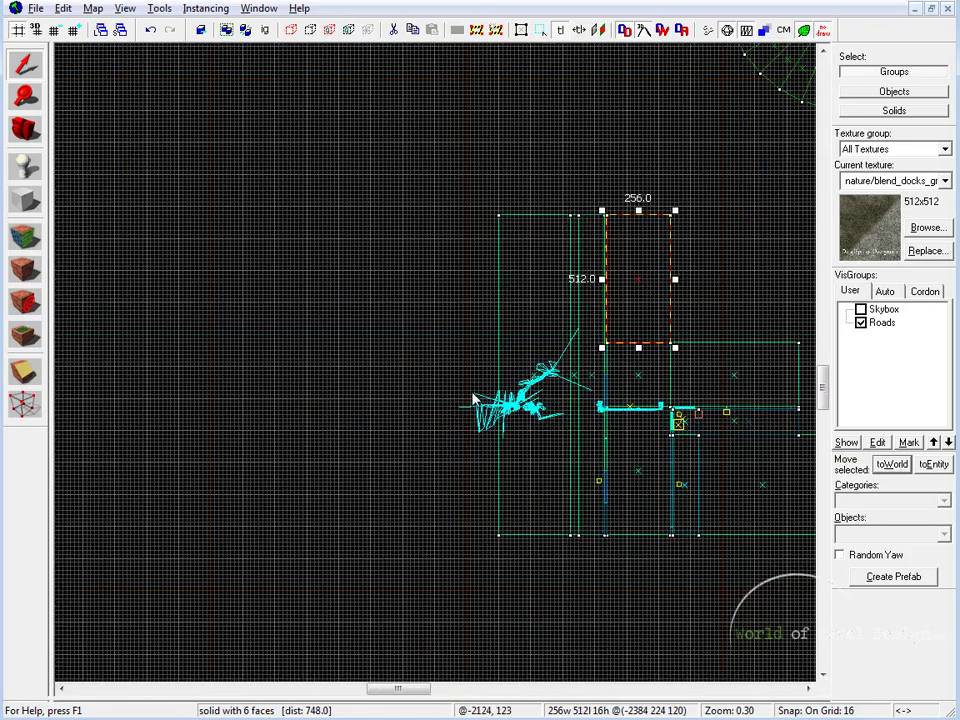
scroll(261, 399, up, 7)
scroll(640, 441, down, 2)
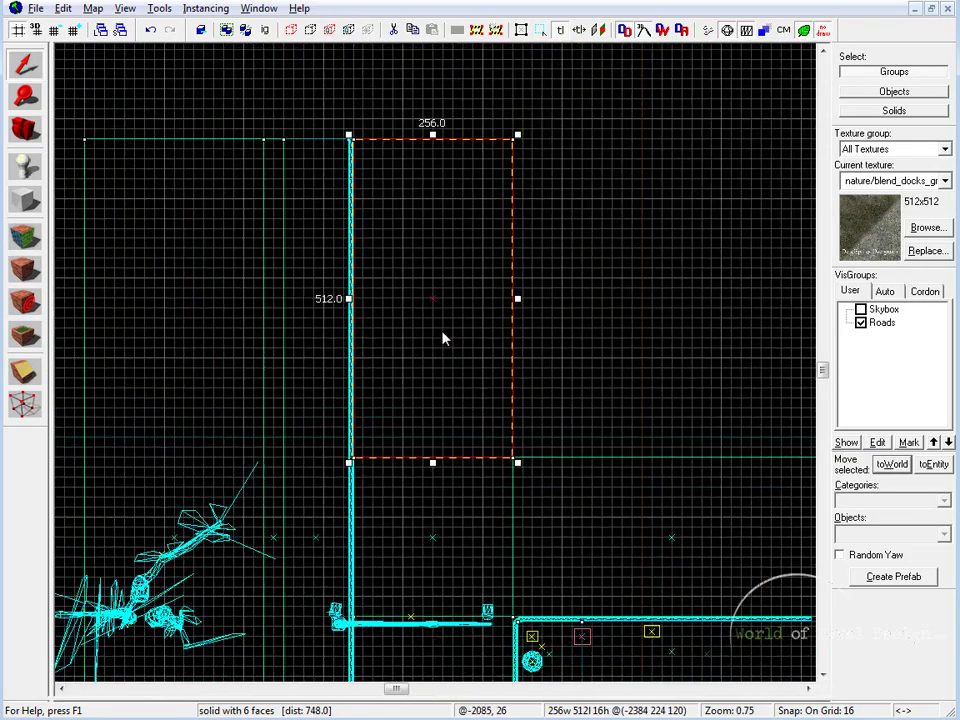
middle_drag(633, 485, 465, 417)
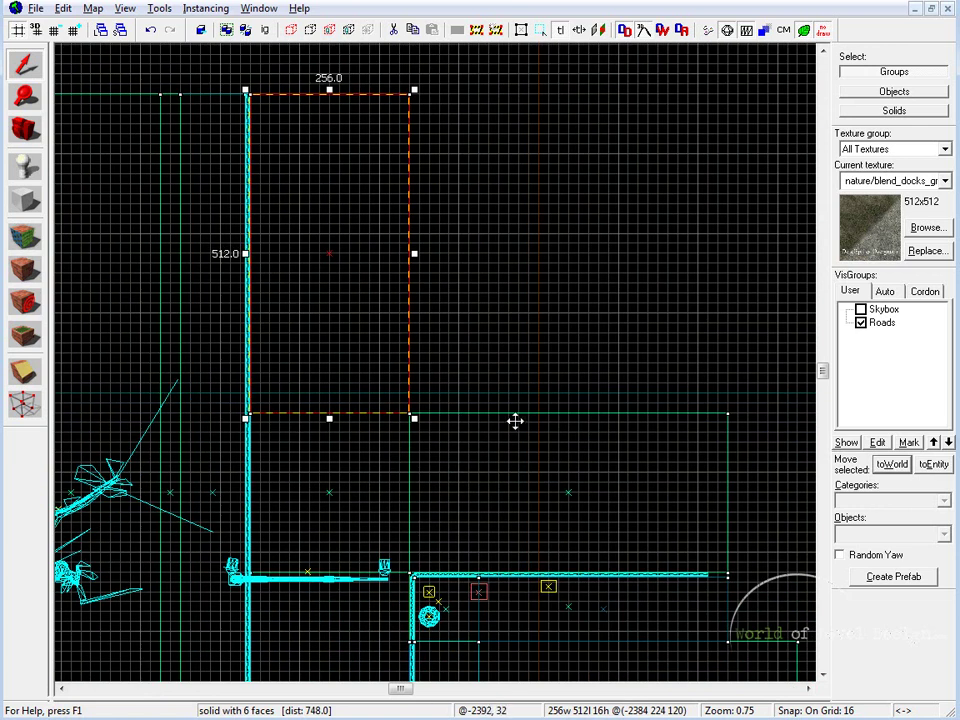
mouse_move(324, 374)
shift+mouse_down()
mouse_move(476, 369)
mouse_move(485, 378)
shift+mouse_up()
drag(574, 254, 740, 265)
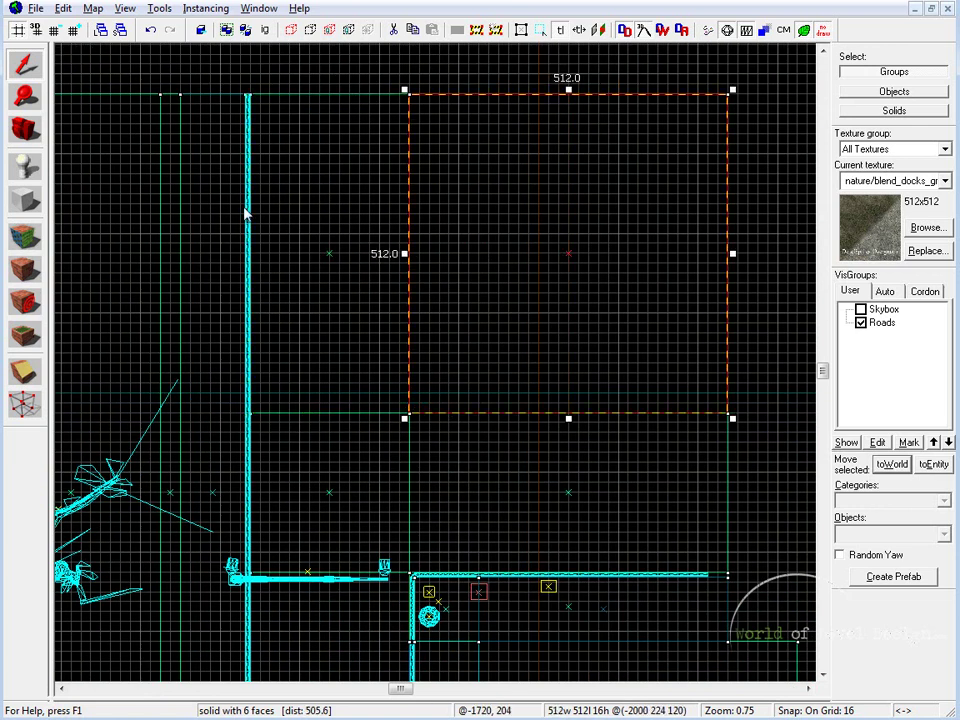
Texture the new block's top face with nature/blend_docks_grass_dirt, sampled from the existing grass displacement
key(shift+z)
key(shift+z)
scroll(438, 376, up, 5)
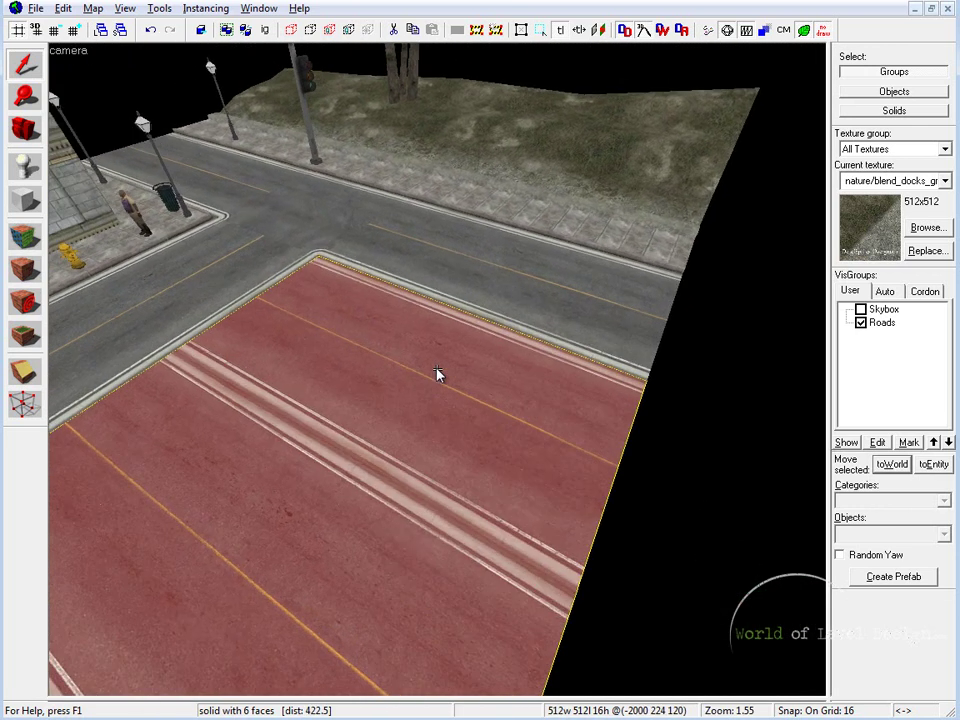
key(w)
key(z)
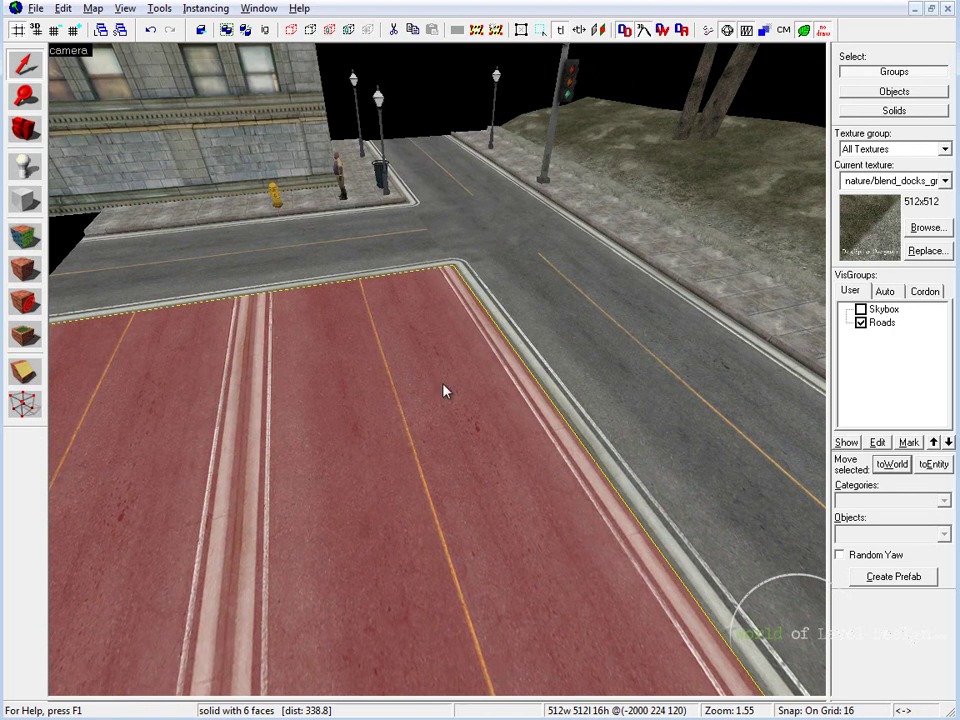
key(shift+a)
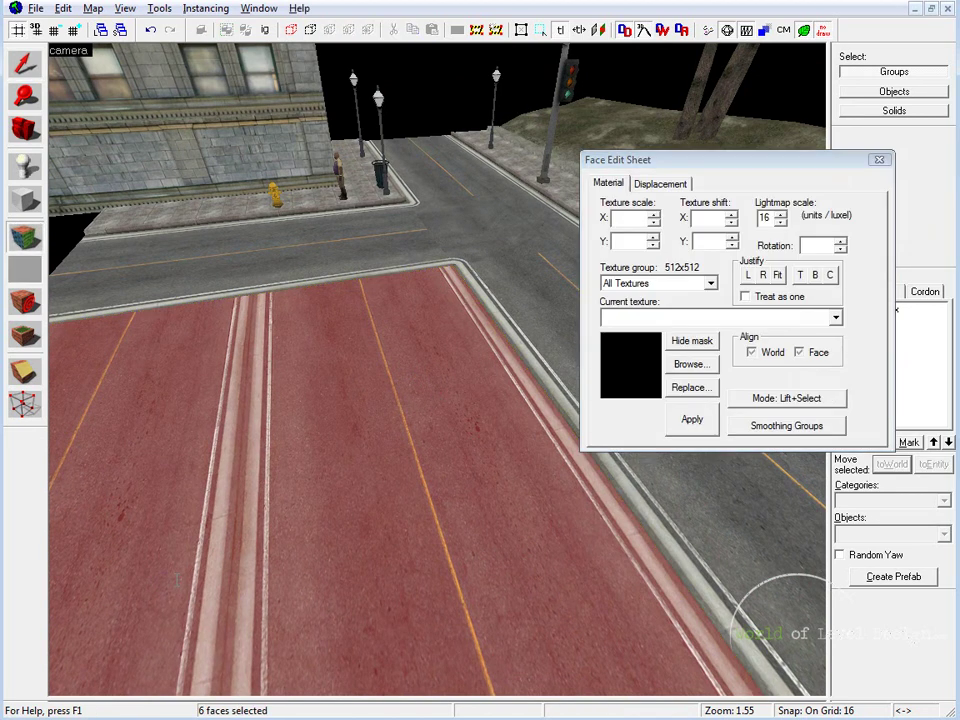
key(z)
click(455, 160)
right_click(300, 440)
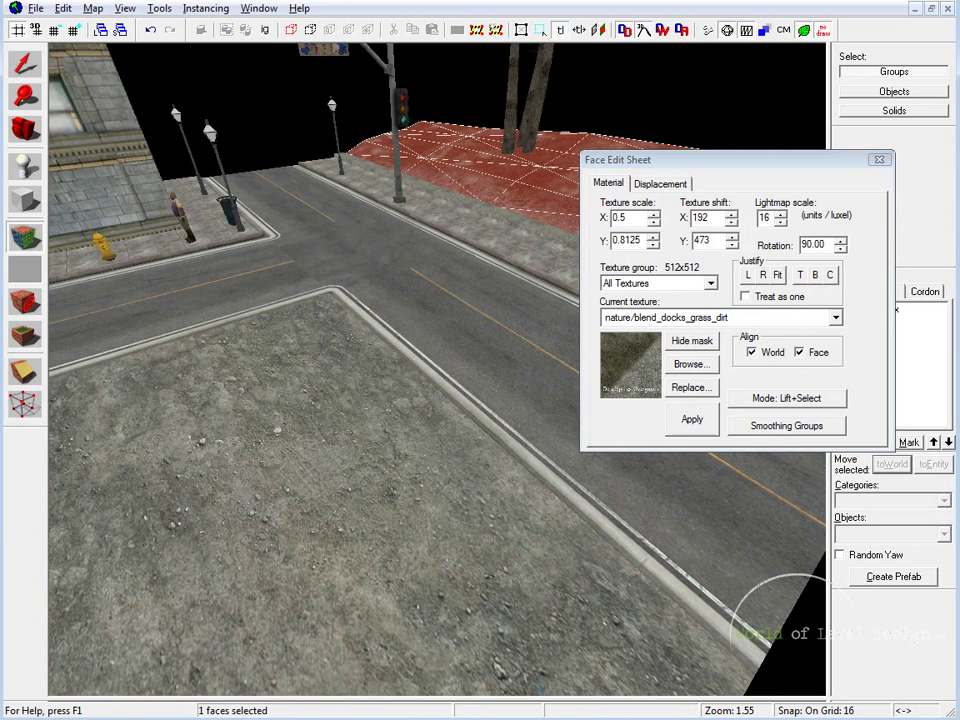
click(178, 578)
scroll(437, 370, down, 3)
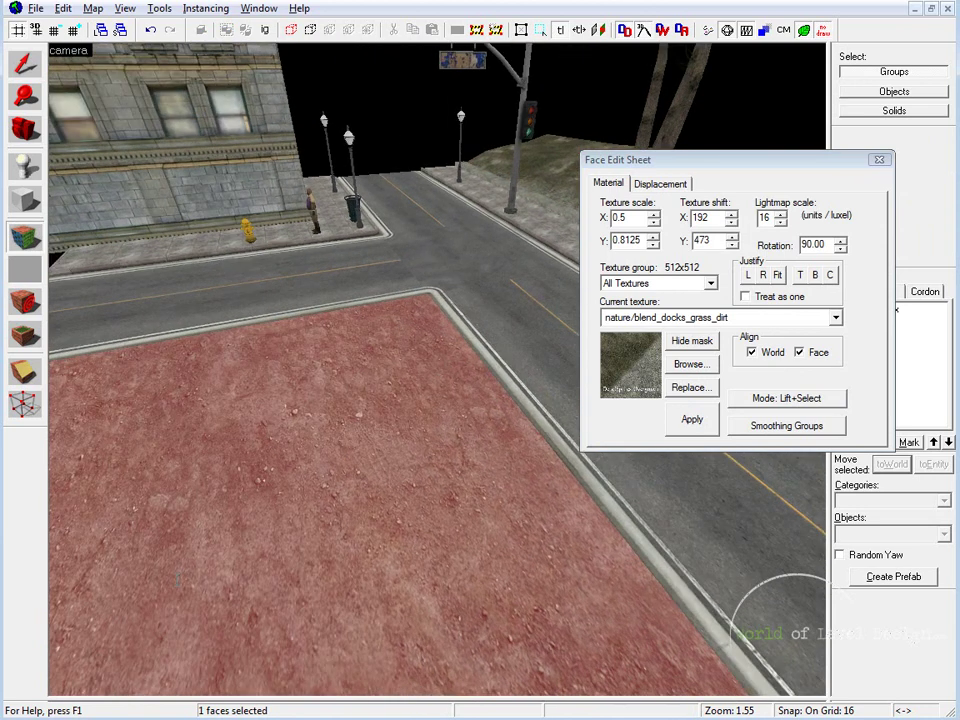
Create a displacement of power 3 from the new block's top face
click(660, 184)
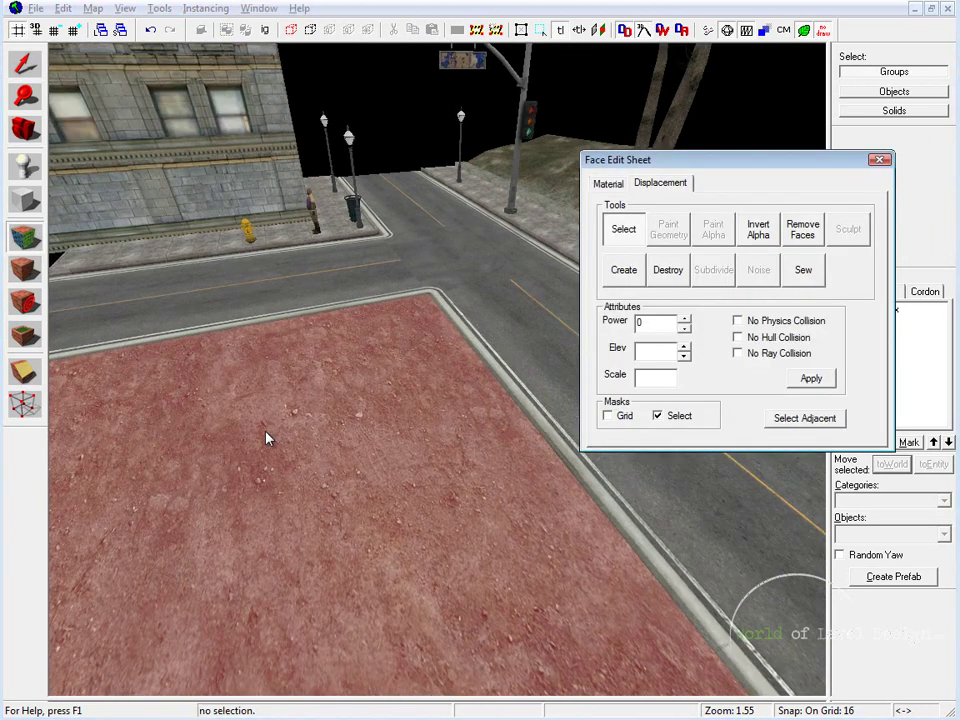
click(624, 270)
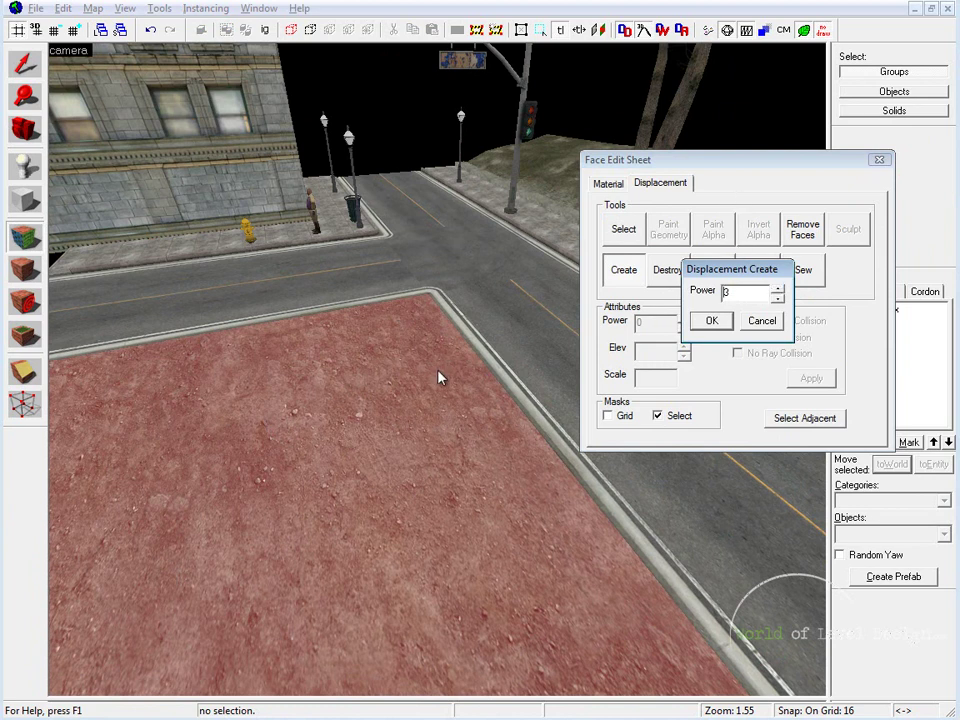
key(Return)
drag(597, 476, 357, 217)
key(z)
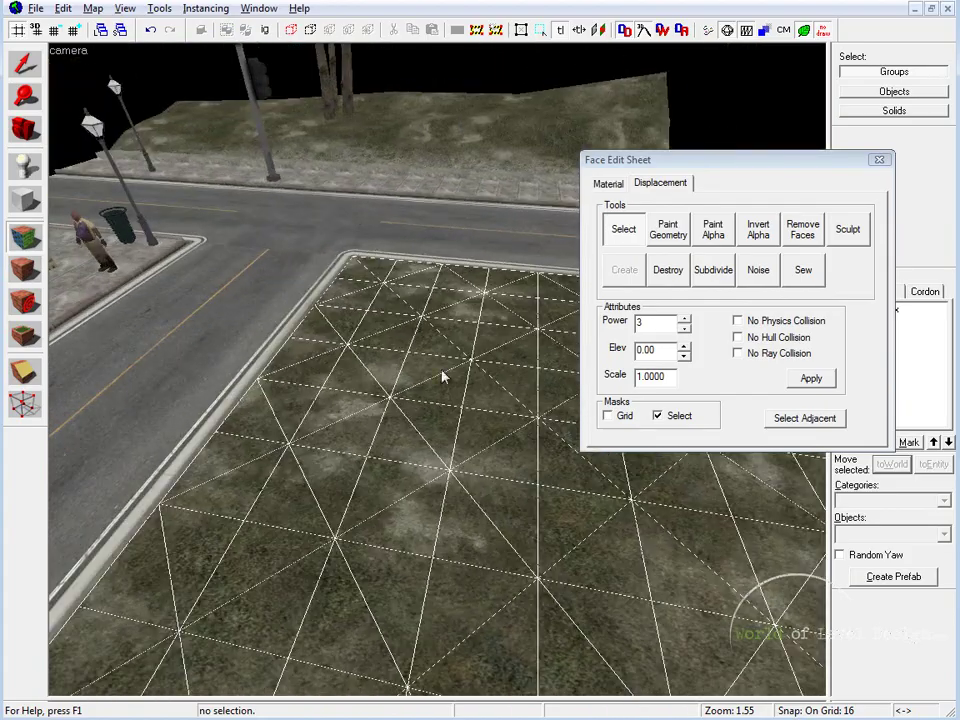
Set the geometry paint radius to 103 and raise mounds on the new displacement with Raise/Lower
key(w)
mouse_move(413, 338)
mouse_down()
mouse_move(161, 484)
mouse_move(221, 461)
mouse_move(472, 305)
mouse_up()
click(668, 229)
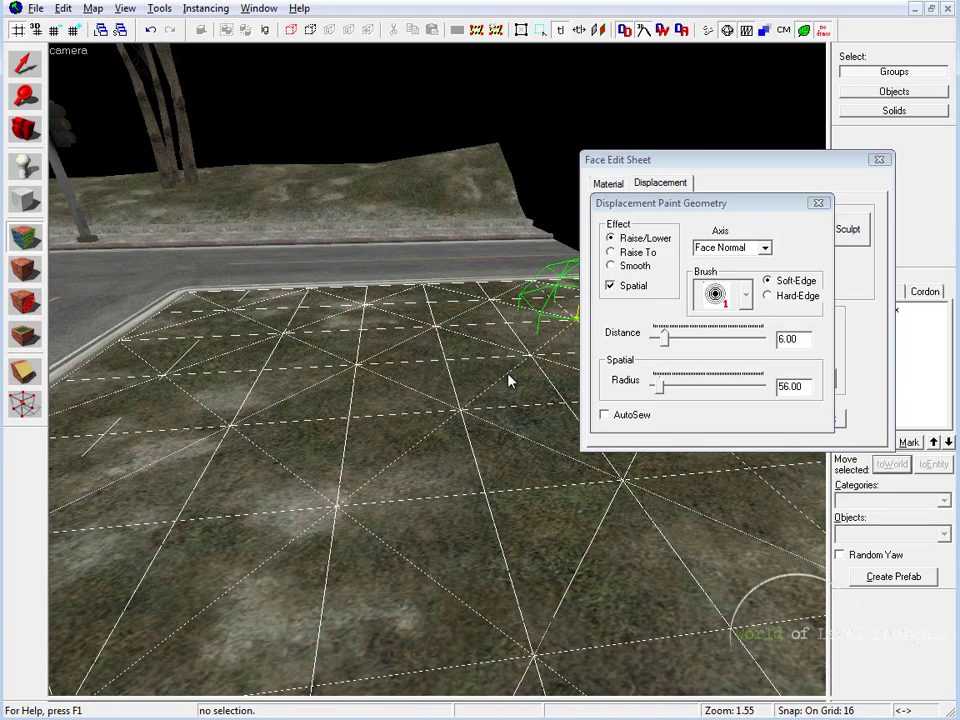
mouse_move(598, 341)
mouse_down()
mouse_move(643, 281)
mouse_move(699, 321)
mouse_up()
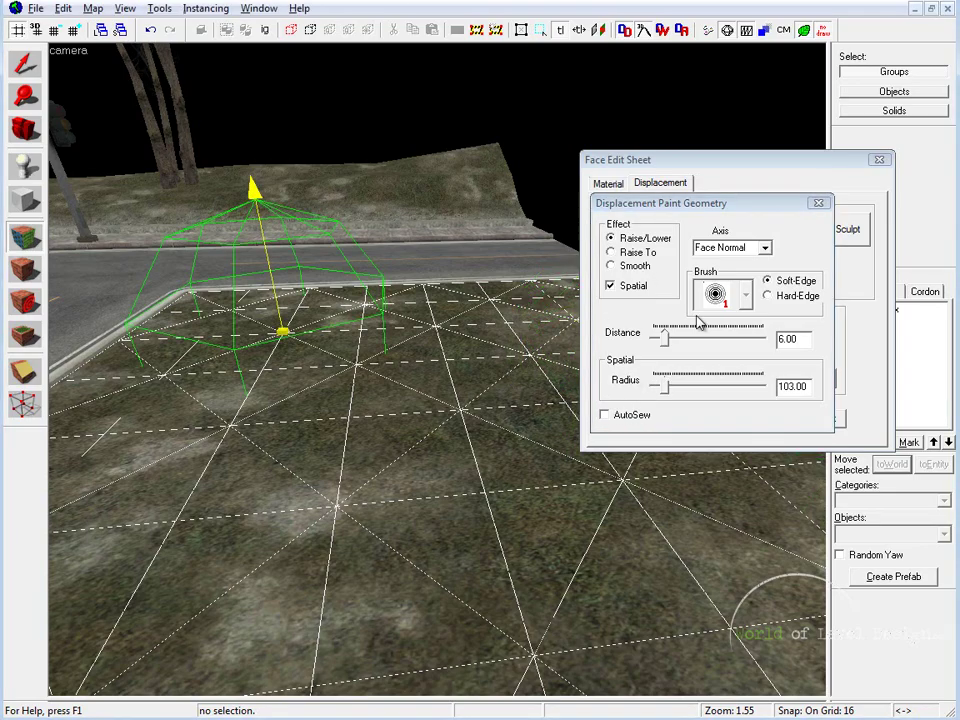
key(z)
key(z)
key(z)
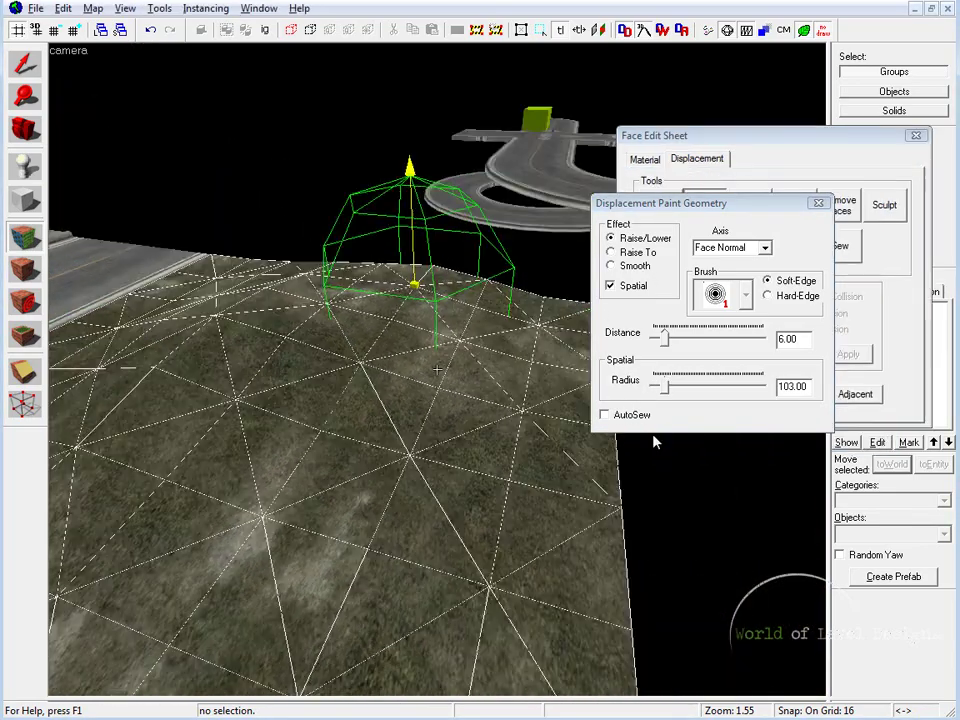
key(d)
key(z)
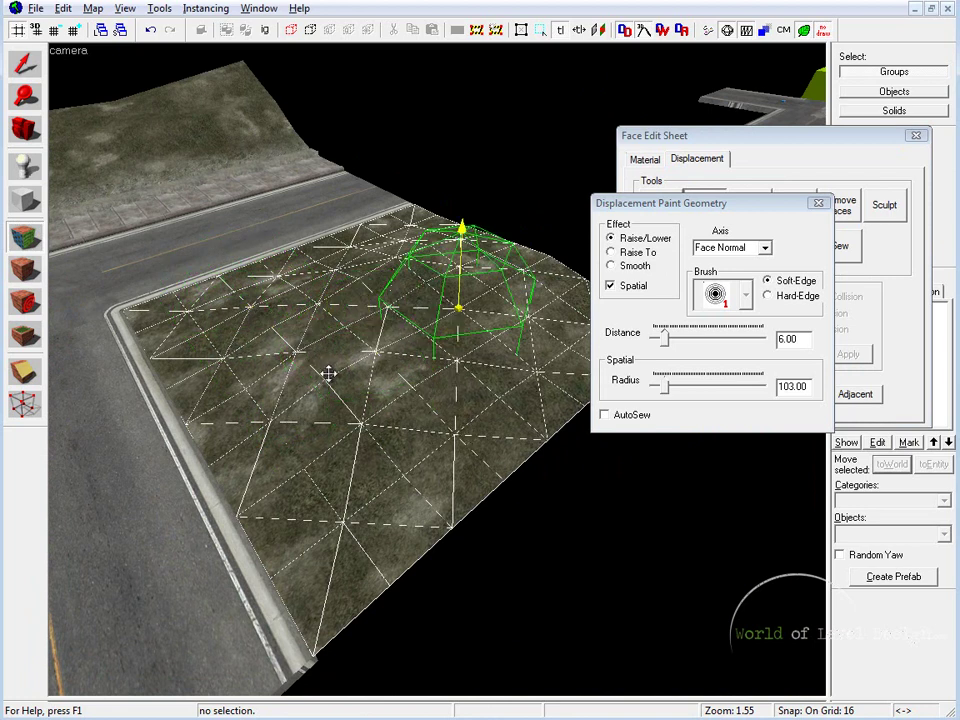
Raise more of the new displacement toward the curb to form uneven hills
key(Down)
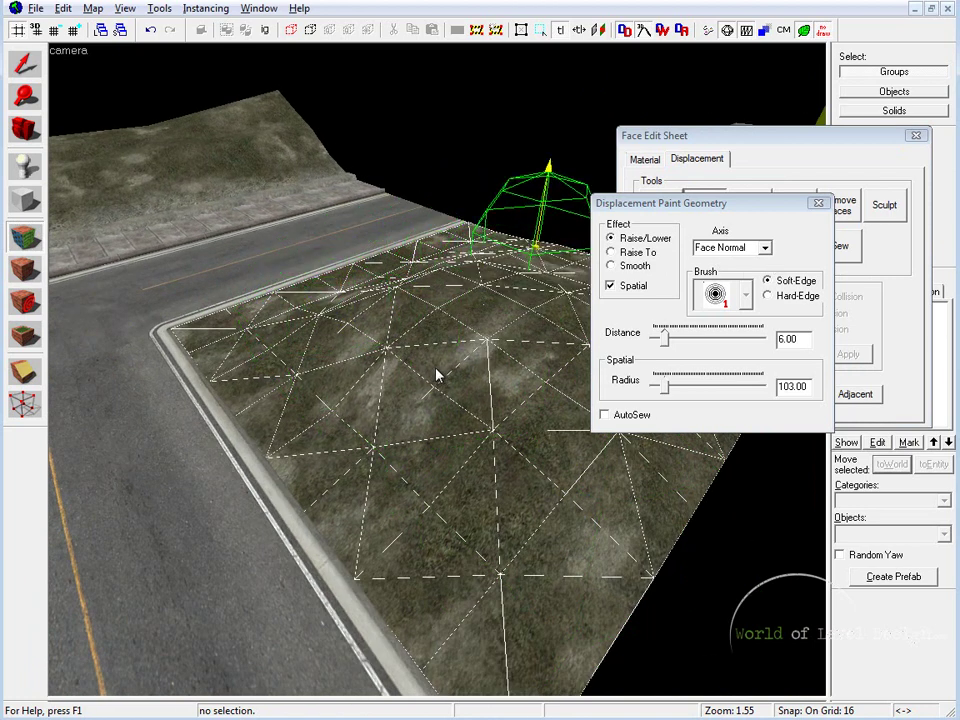
key(z)
key(d)
key(z)
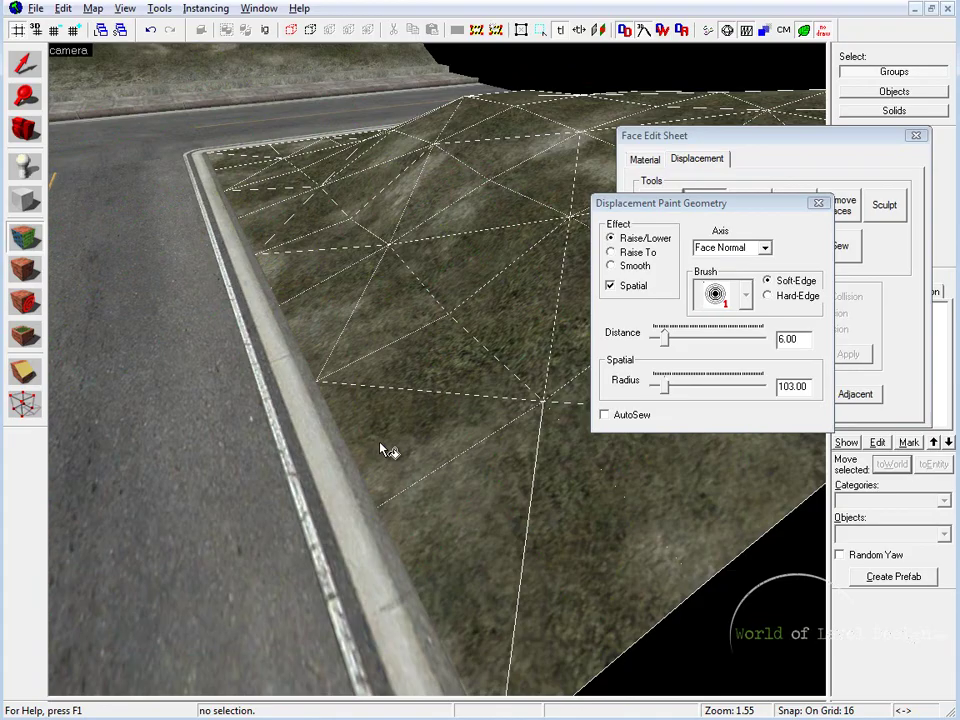
key(z)
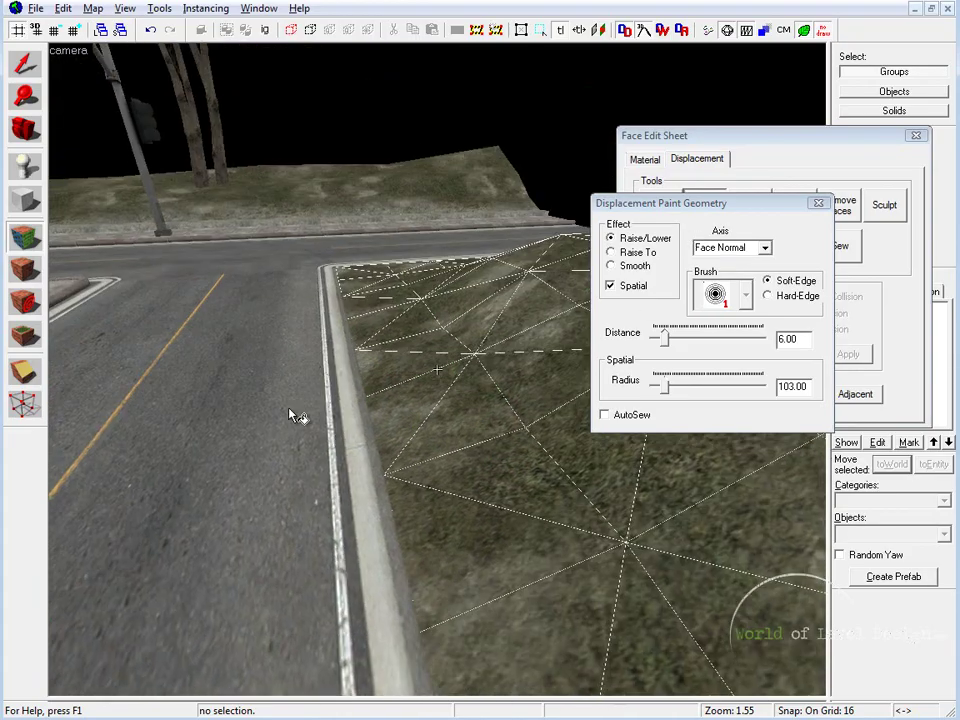
key(w)
key(z)
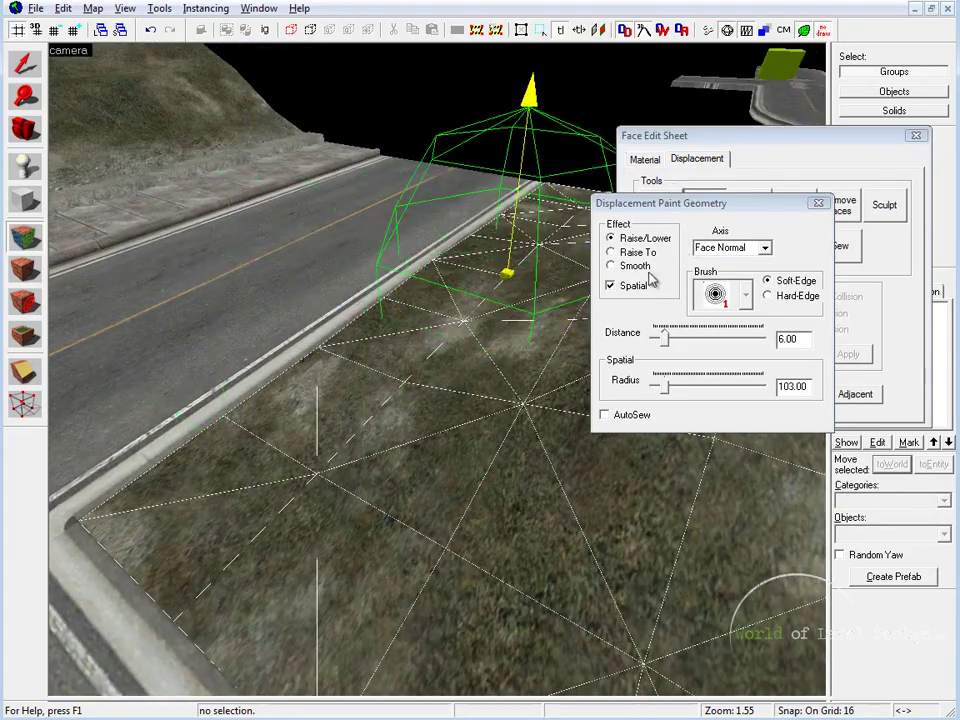
Raise a point on the displacement's edge beside the curb and examine how that edge meets the road
key(z)
key(w)
key(a)
key(z)
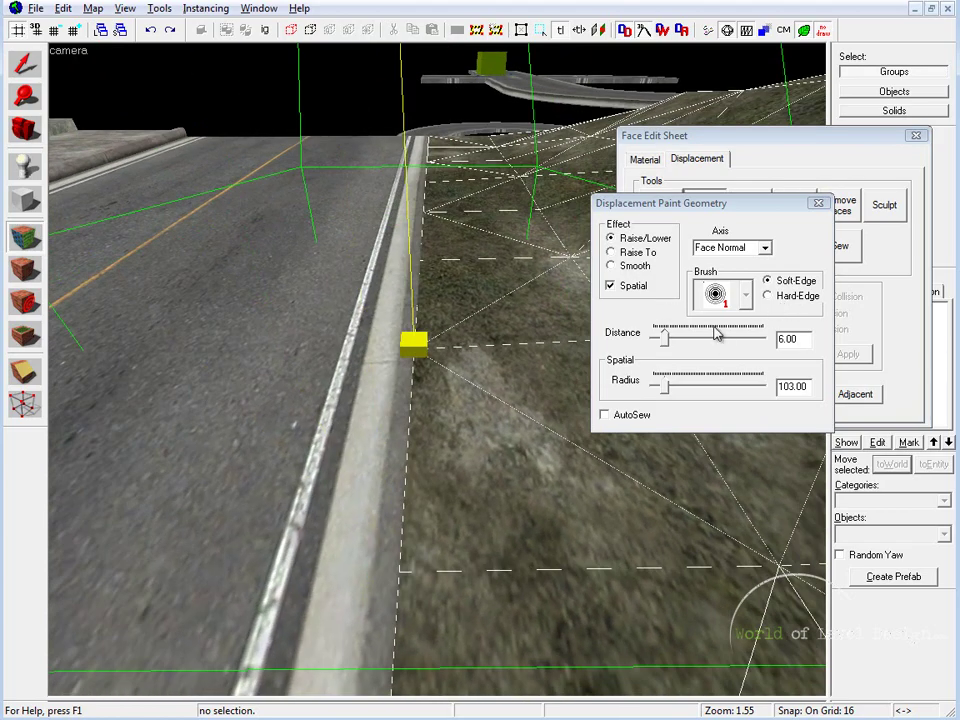
click(413, 344)
key(z)
key(a)
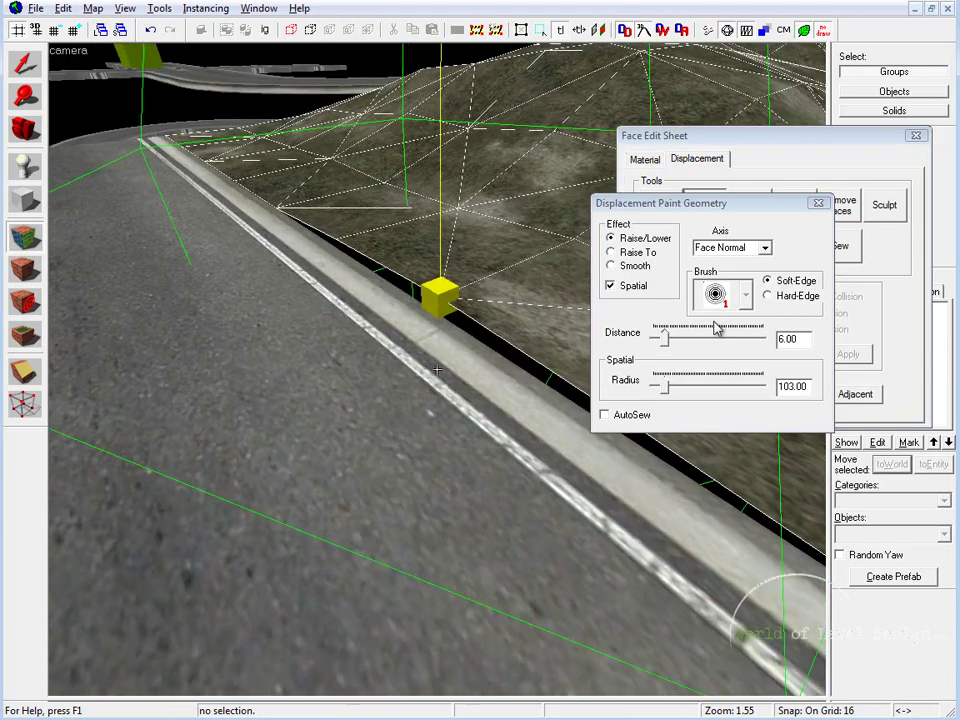
key(w)
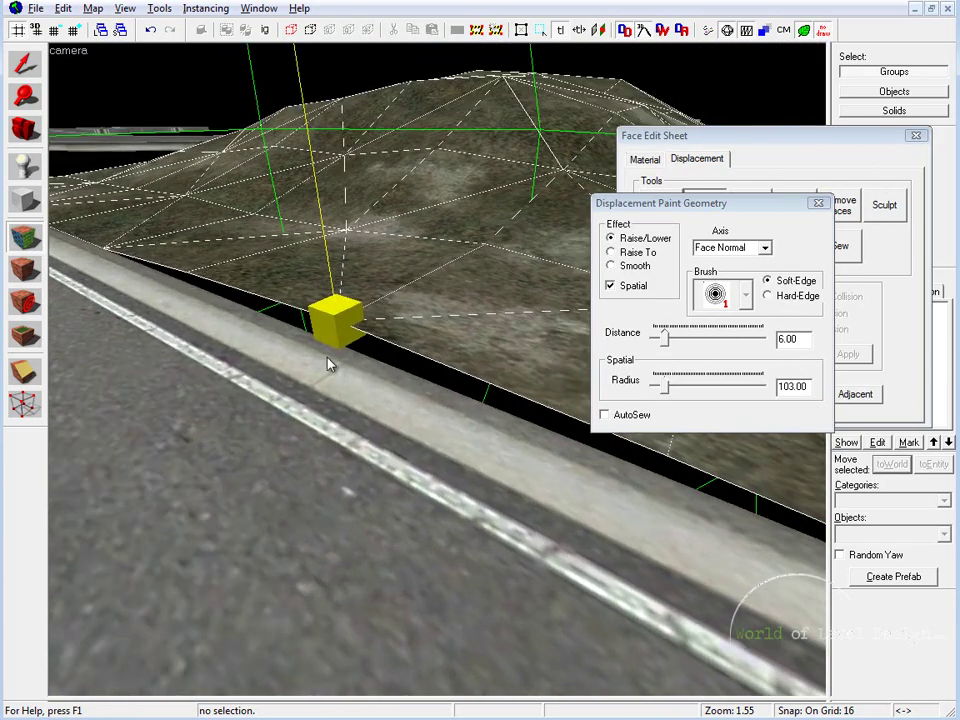
Undo the last raise on the displacement's edge beside the curb
key(ctrl+z)
key(z)
key(d)
key(z)
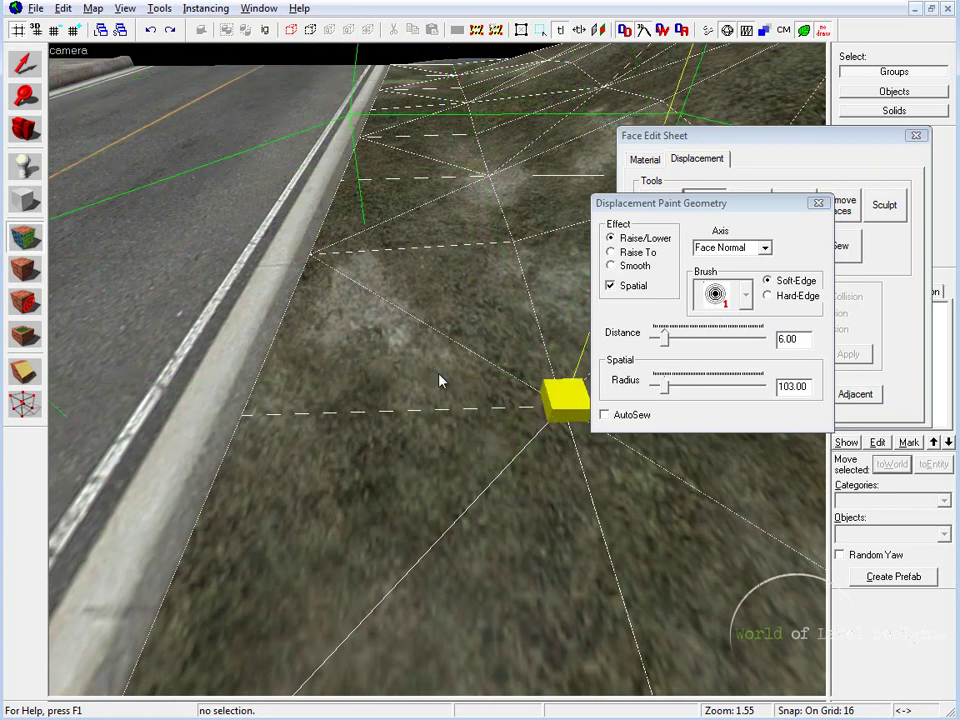
Set the geometry paint radius to 32 and raise individual points of the displacement near the curb
drag(665, 387, 655, 387)
click(514, 238)
click(491, 172)
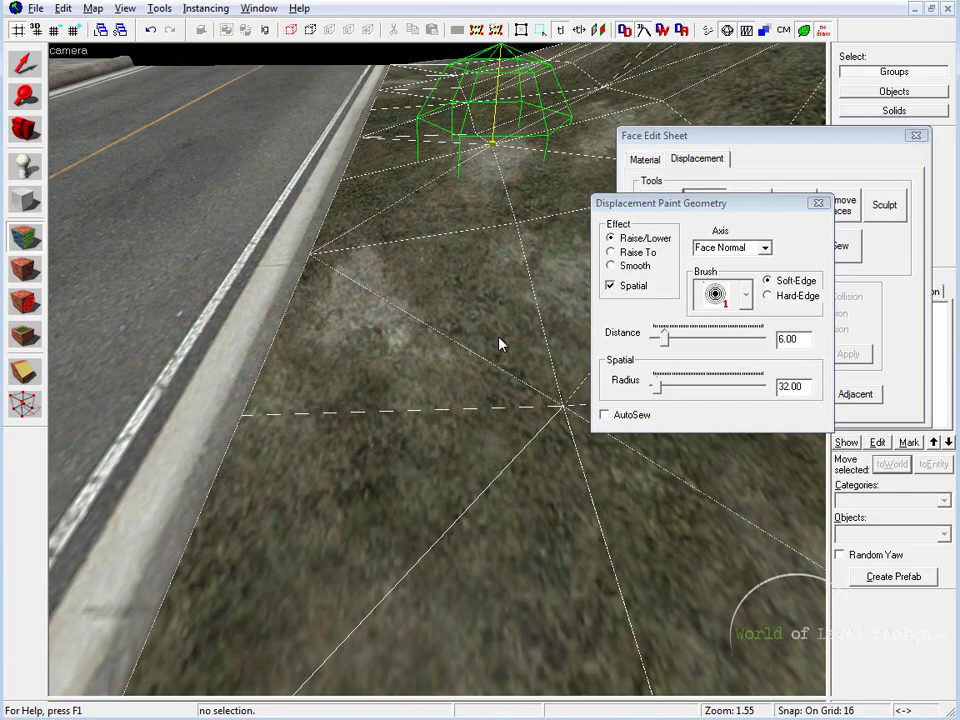
key(z)
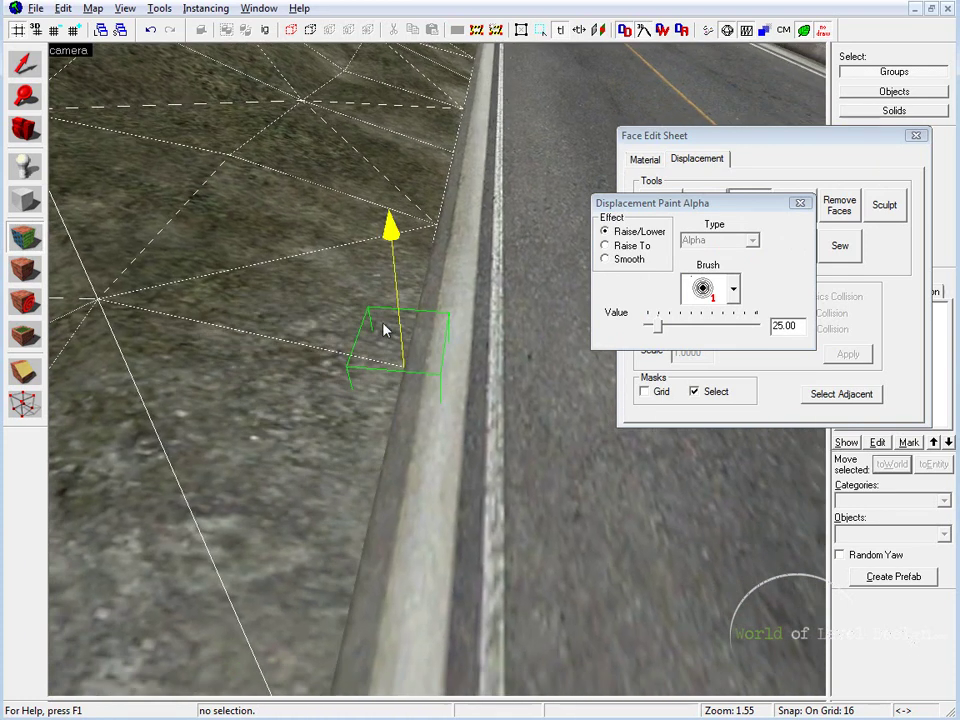
Paint alpha at a value of 25 along the displacement's edges to blend dirt in beside the curbs
mouse_move(341, 325)
mouse_down()
mouse_move(369, 304)
mouse_move(485, 289)
mouse_up()
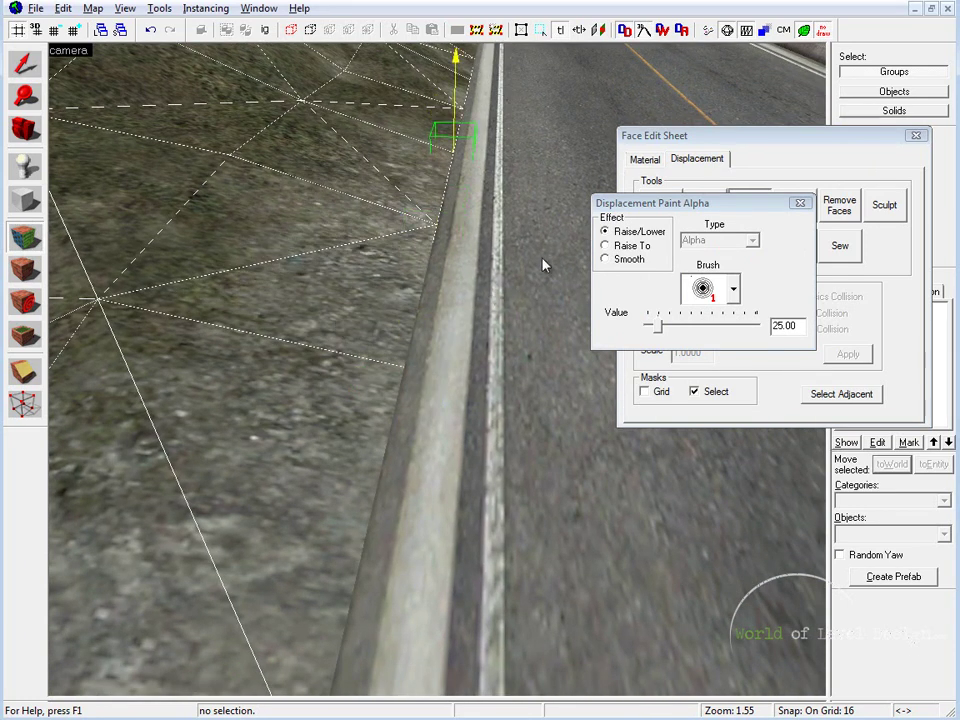
key(z)
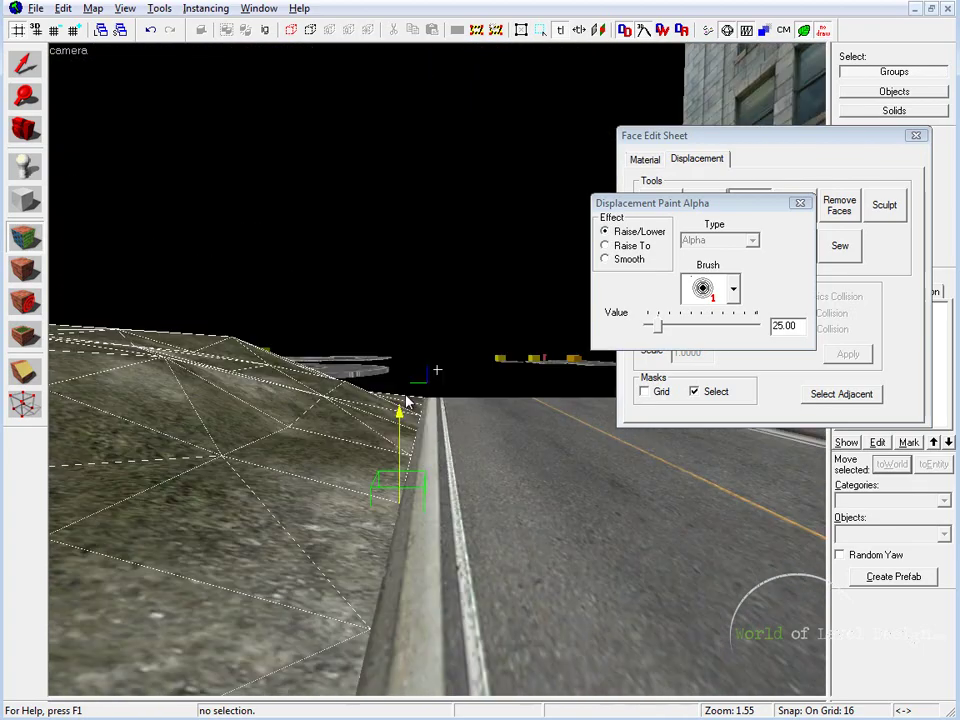
drag(406, 400, 439, 377)
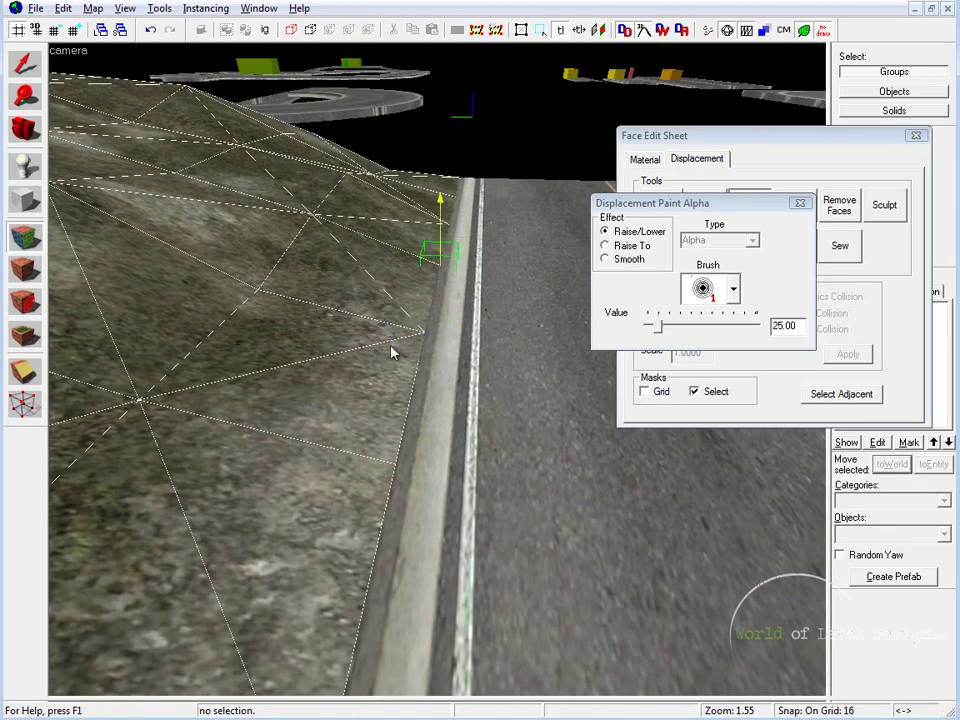
key(z)
key(z)
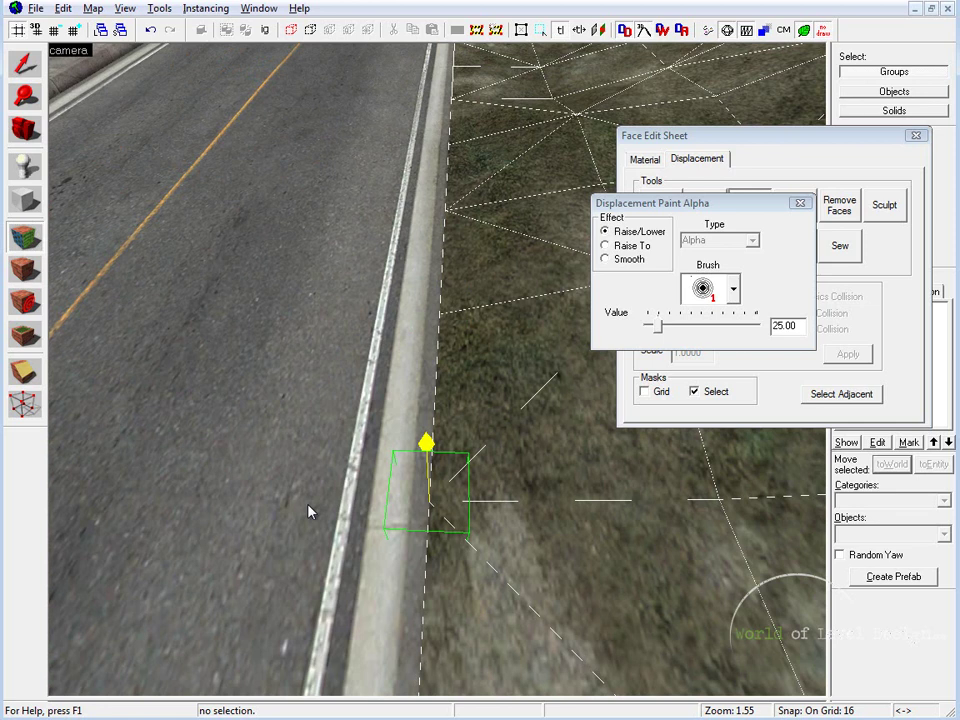
drag(345, 505, 437, 369)
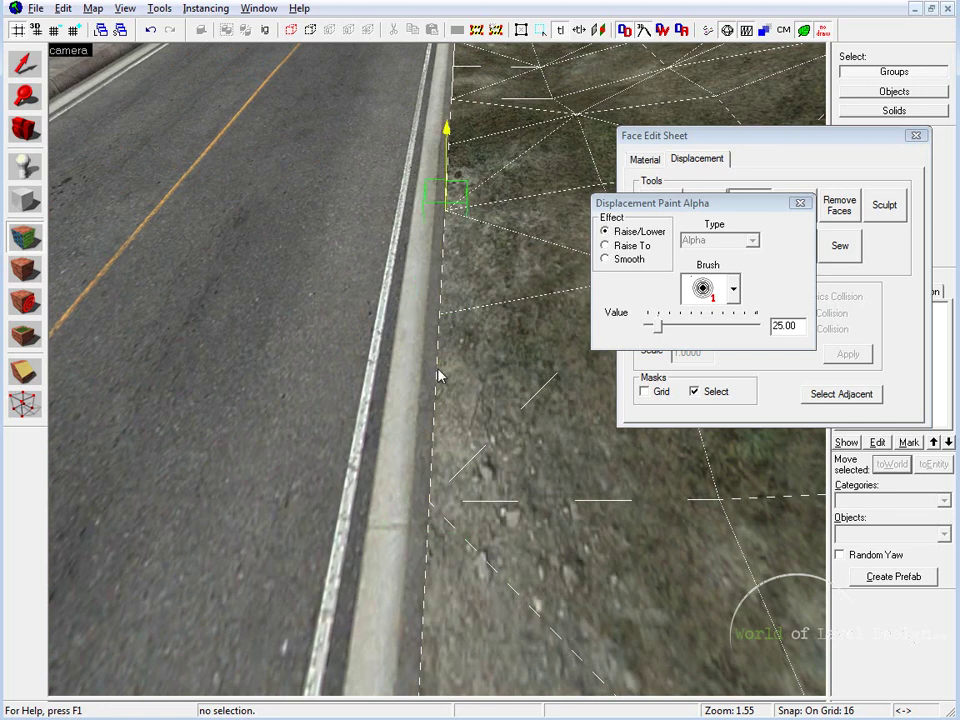
key(z)
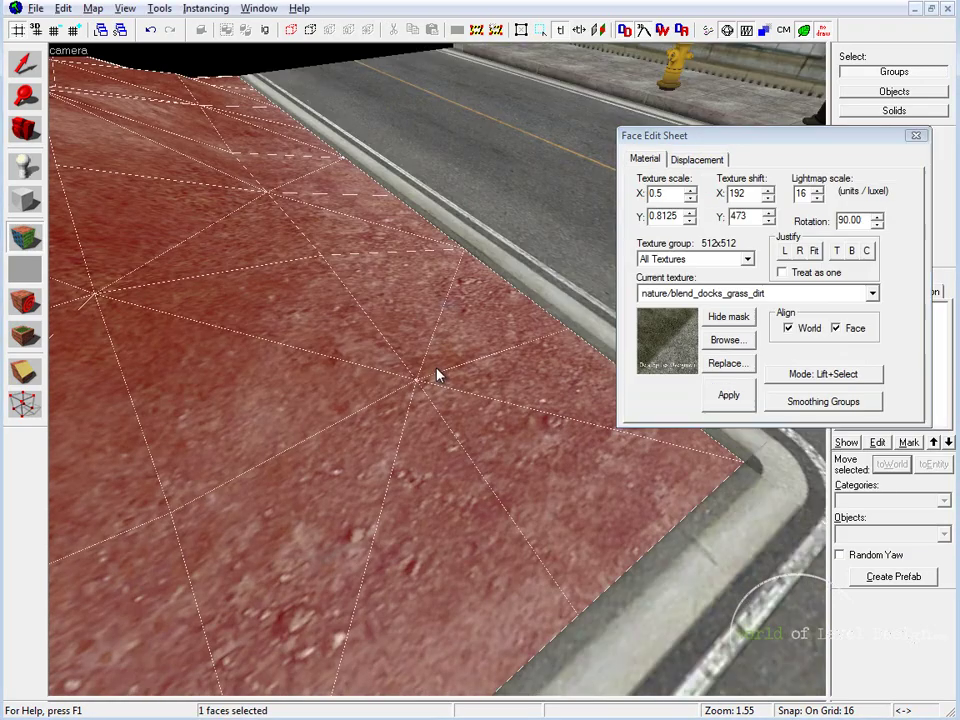
Examine the blended displacement and how its edges meet the curbs and surrounding street from several sides
key(s)
key(z)
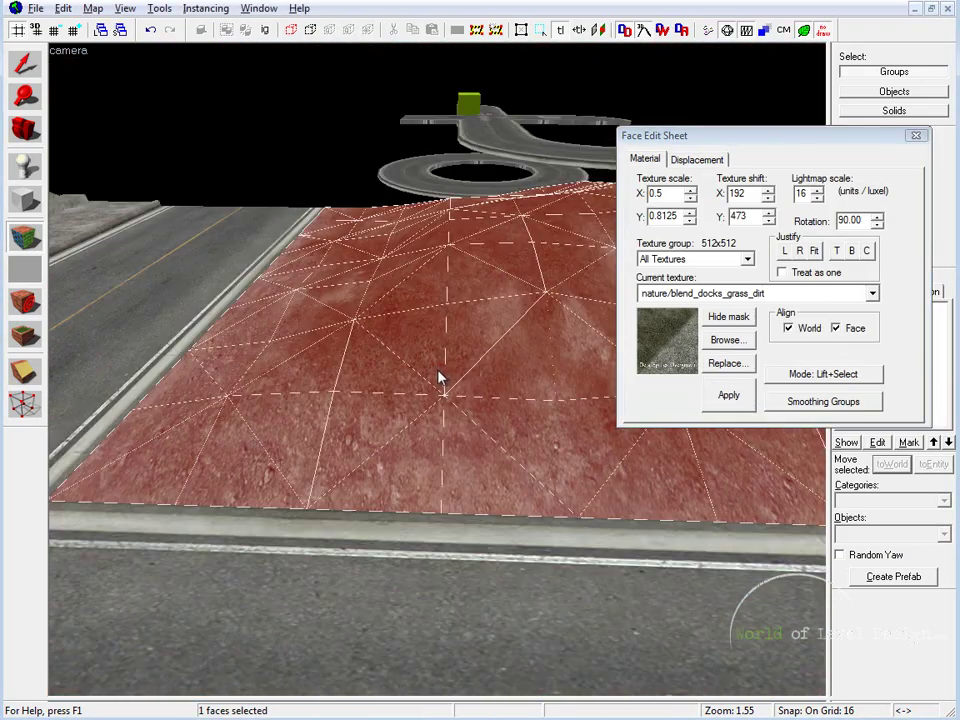
key(Down)
key(Down)
key(Down)
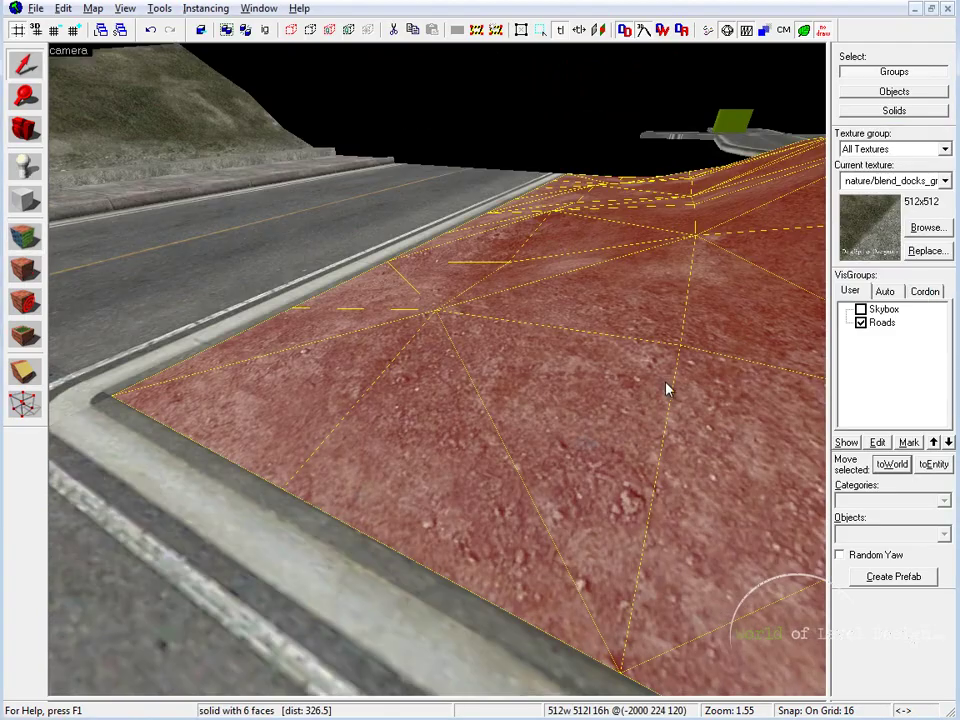
key(z)
key(a)
key(z)
key(z)
key(s)
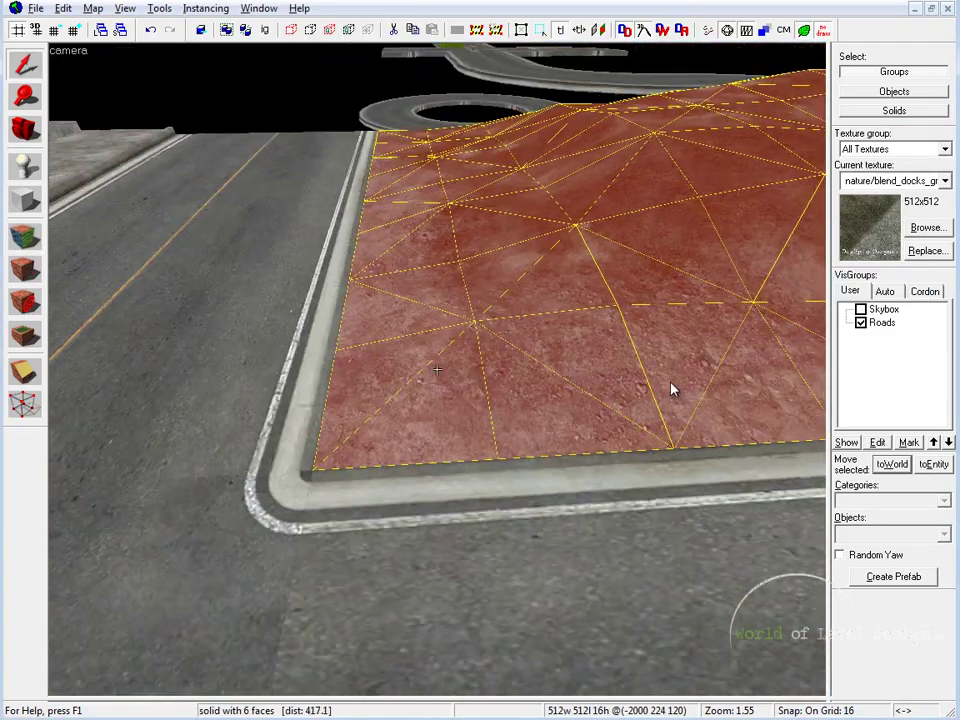
key(w)
key(Escape)
key(w)
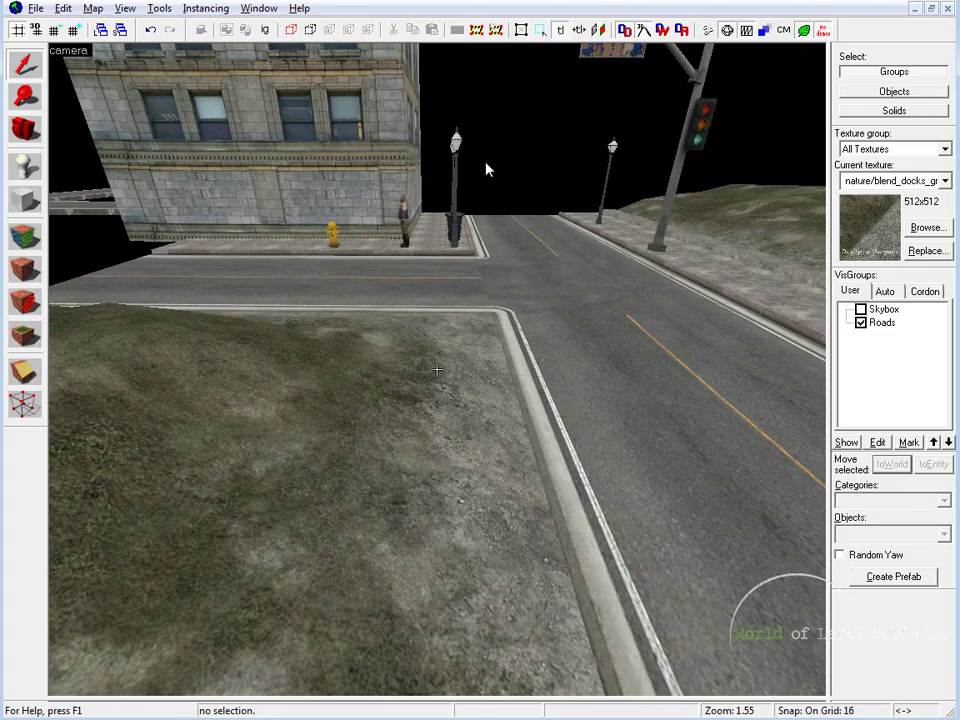
key(d)
key(z)
key(ctrl+z)
click(461, 80)
key(z)
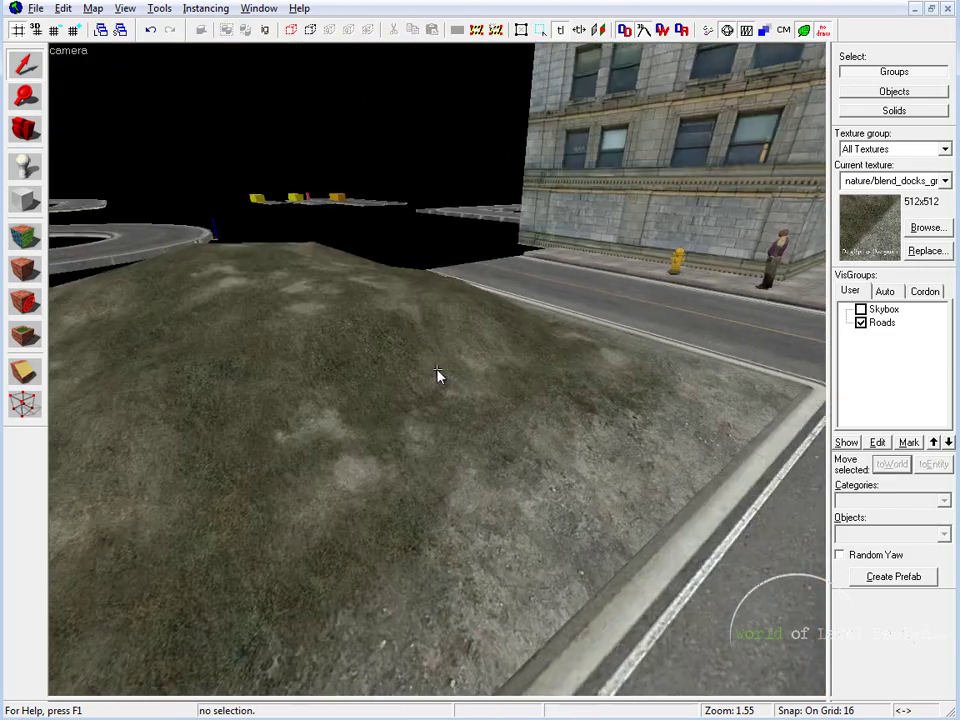
key(a)
key(s)
key(z)
Copy the tree from the displacement across the road and position the copy on the new displacement
click(446, 223)
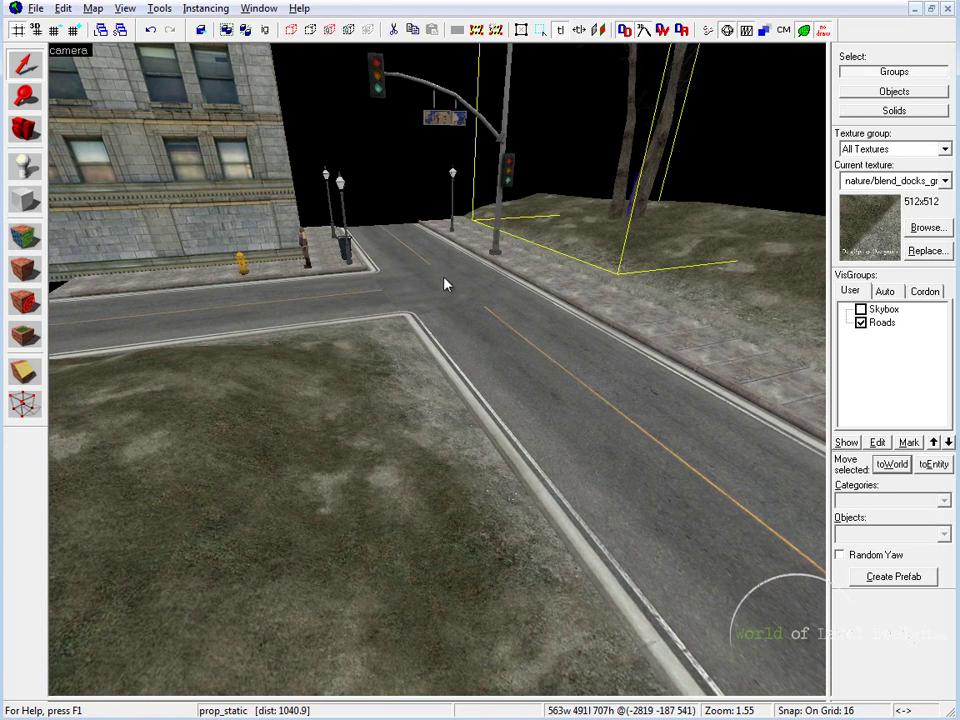
key(F2)
key(ctrl+e)
middle_drag(646, 283, 422, 321)
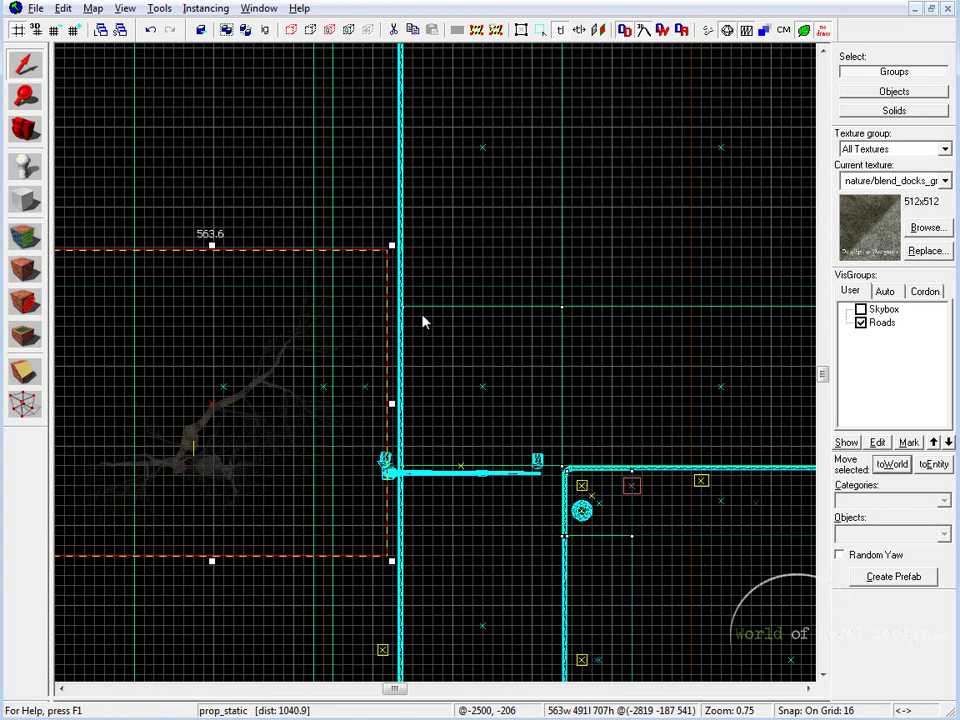
mouse_move(289, 341)
shift+mouse_down()
mouse_move(426, 281)
mouse_move(767, 162)
shift+mouse_up()
middle_drag(598, 162, 428, 246)
drag(446, 447, 416, 268)
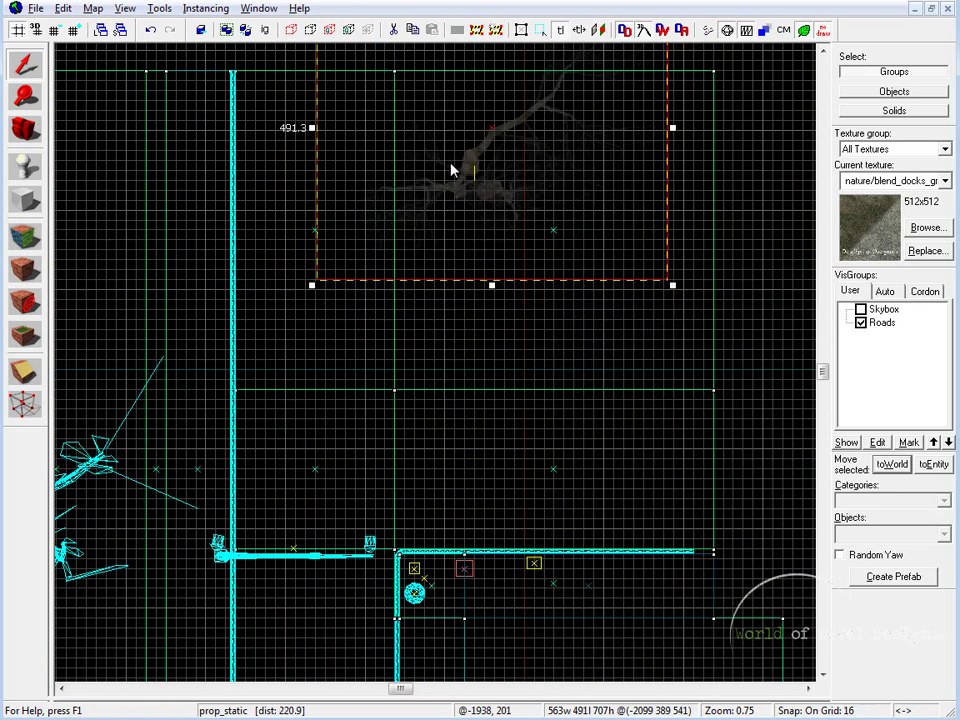
key(shift+z)
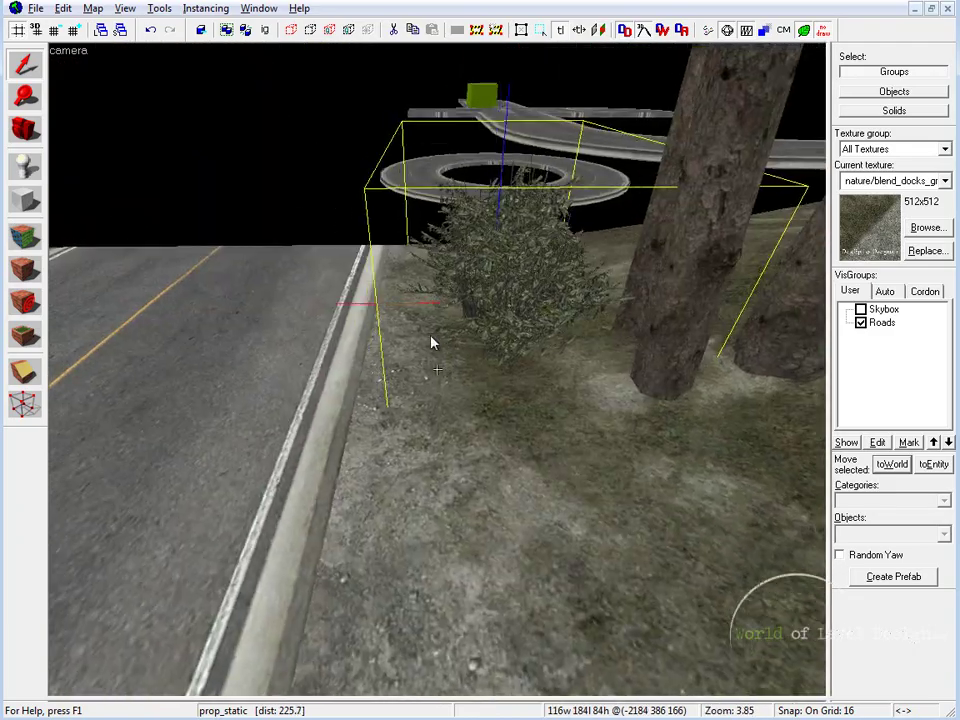
Set the grid size to 8 and raise the bush beside the trees by 8 units on the displacement
key(w)
key(s)
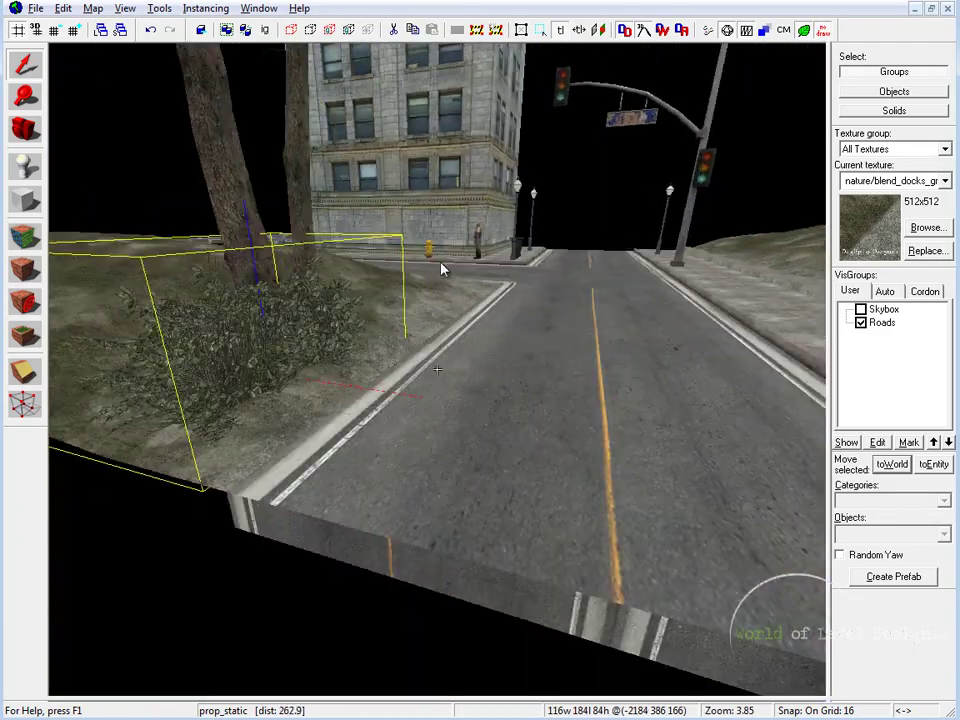
drag(443, 270, 453, 225)
key(shift+z)
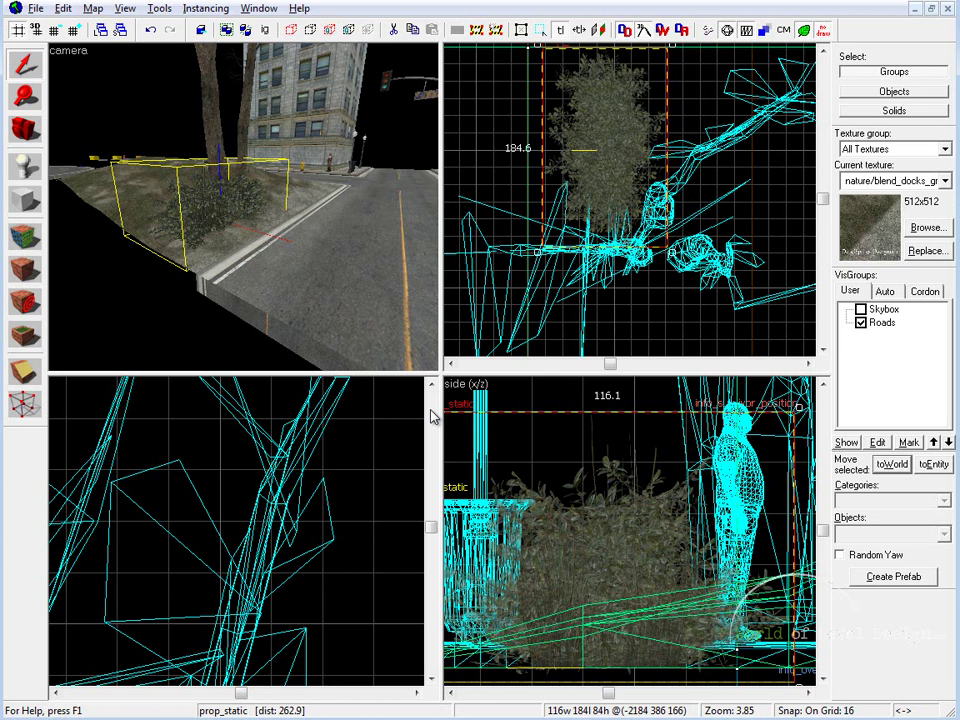
key(z)
key(w)
key(w)
key(z)
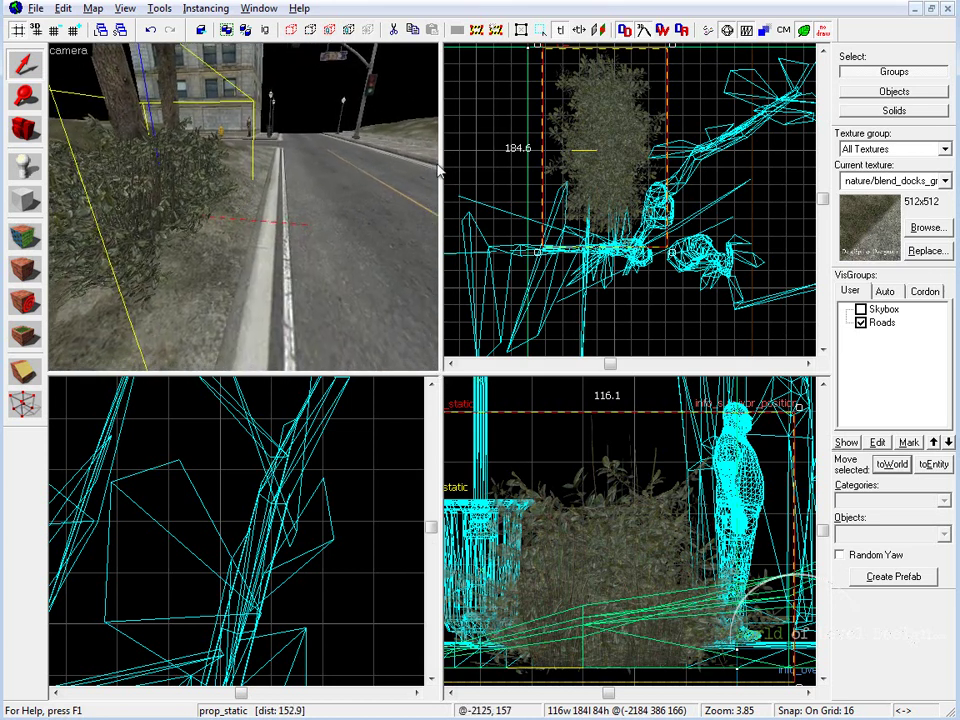
key([)
key(Up)
key(z)
key(w)
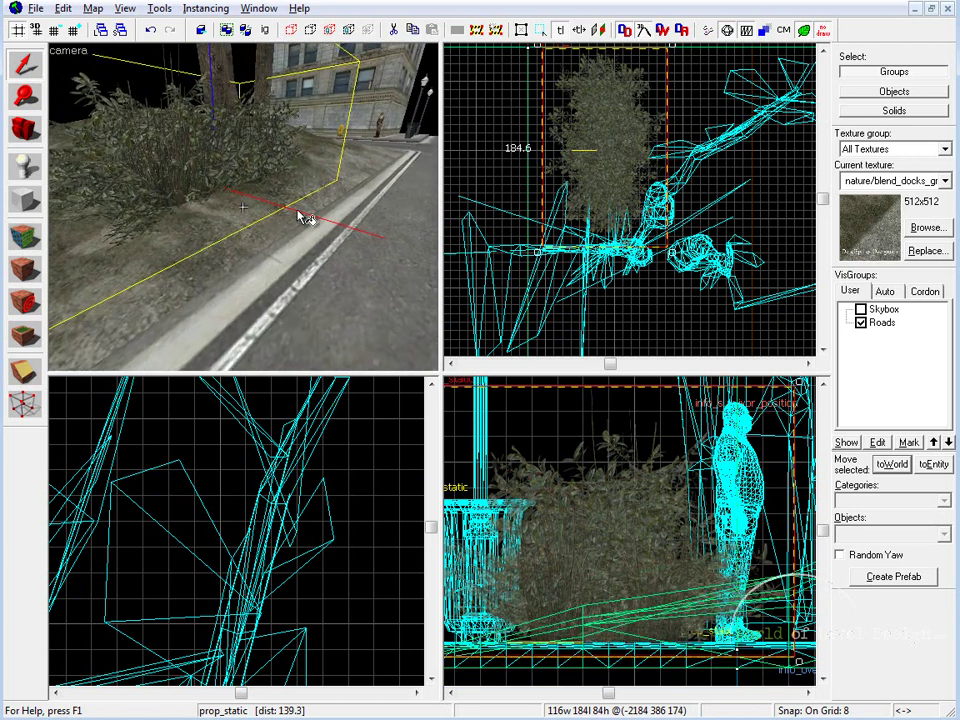
Activate the overlay tool and browse the textures filtered by "overlay"
key(s)
key(z)
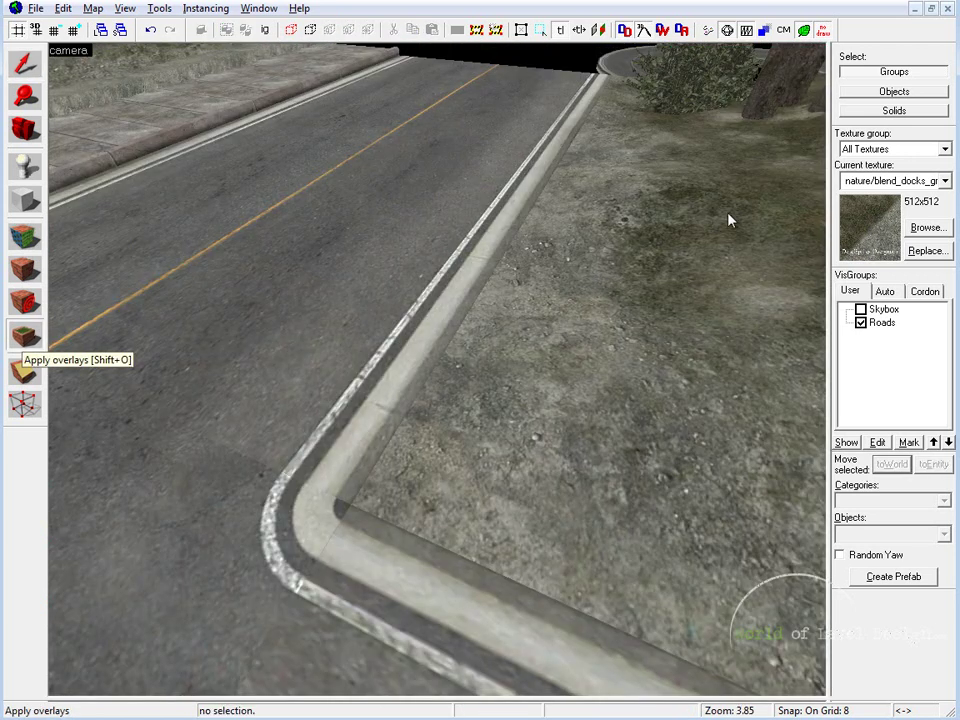
key(shift+t)
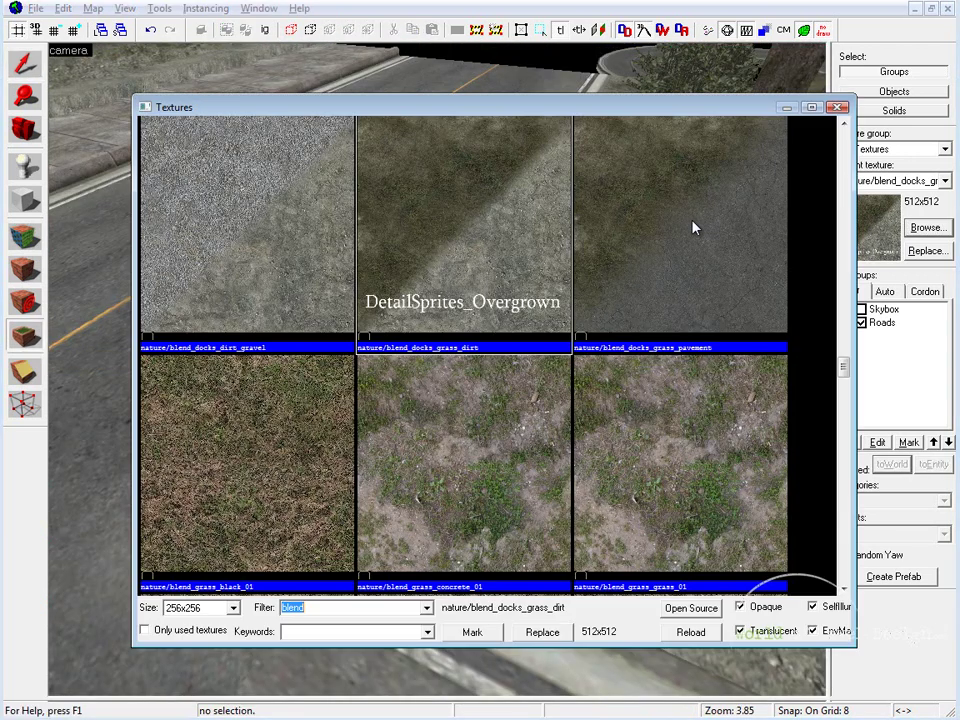
text(overlay)
scroll(439, 377, down, 10)
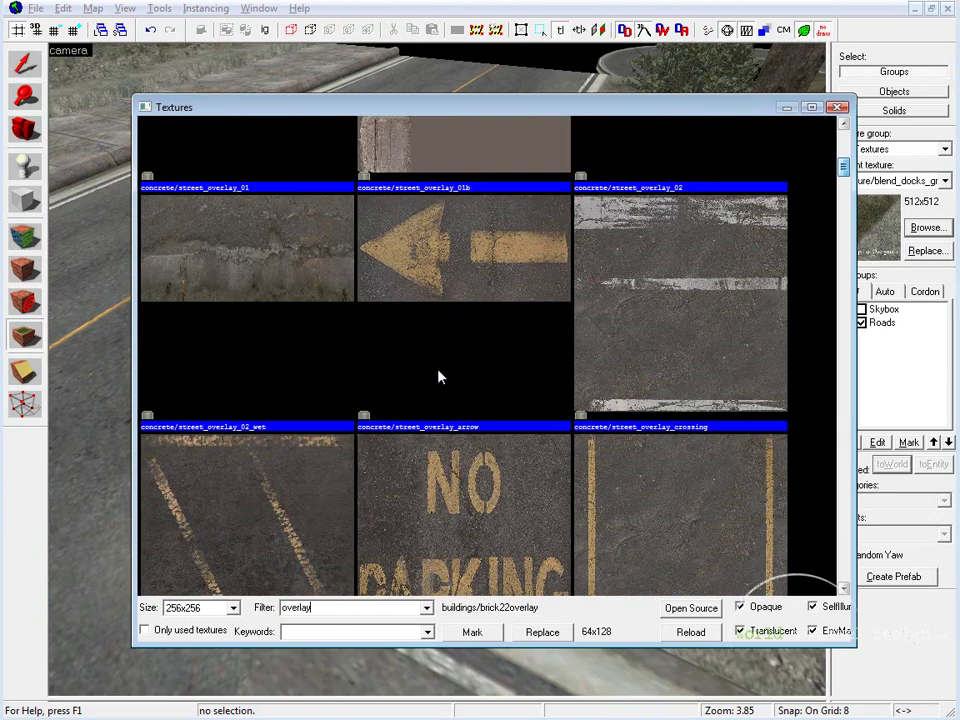
key(Return)
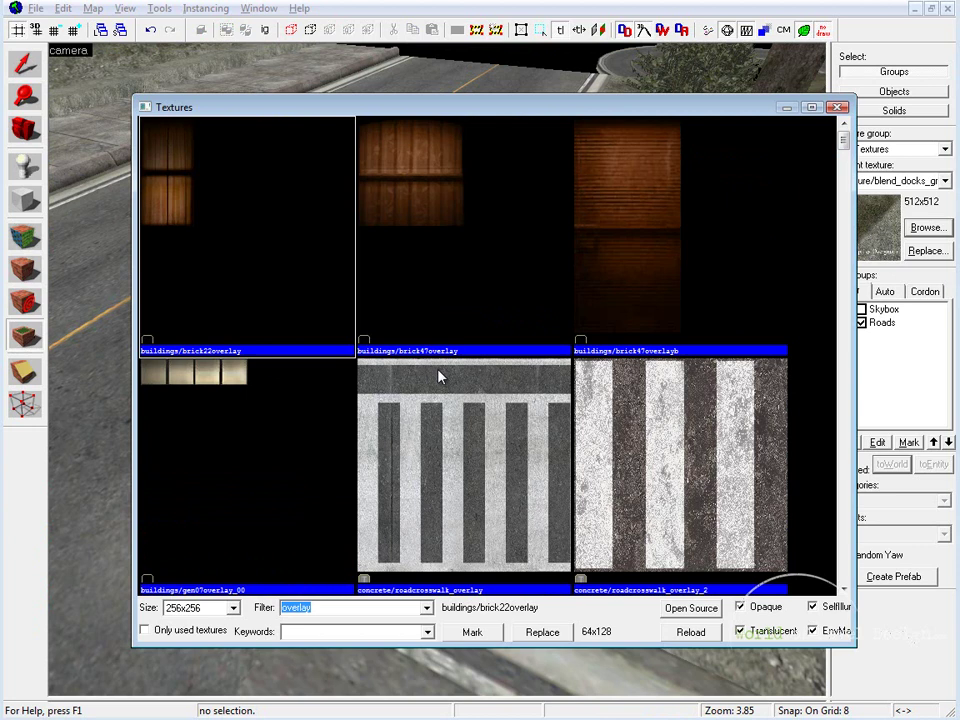
Filter the textures by "decal" and choose decals/dirt02 as the current texture
text(decal)
scroll(439, 377, down, 5)
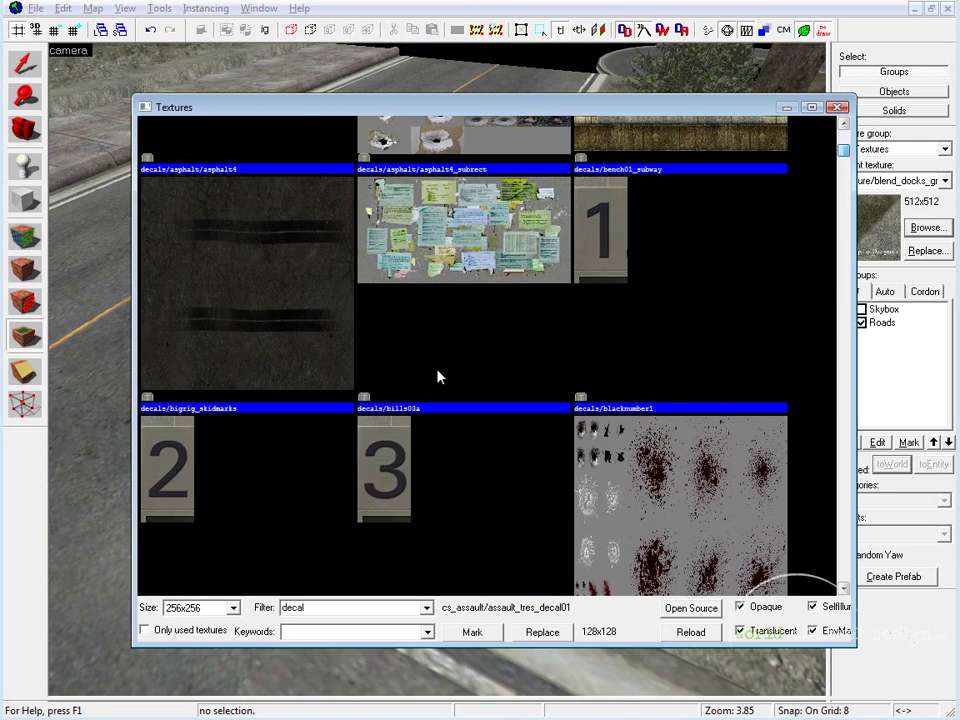
scroll(439, 377, down, 5)
scroll(439, 377, down, 10)
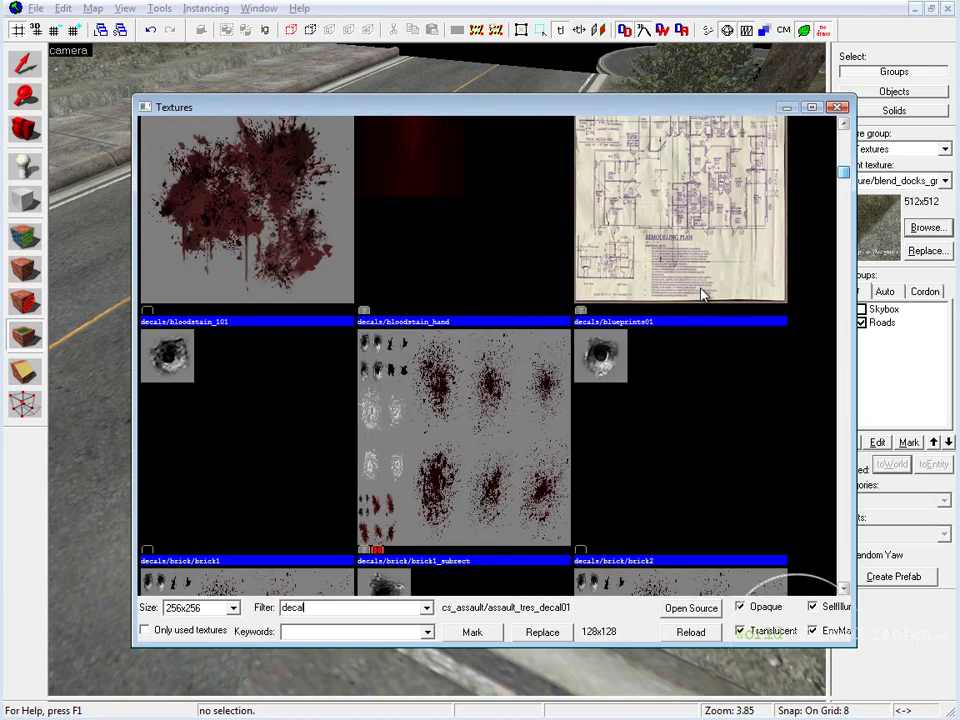
scroll(600, 358, down, 15)
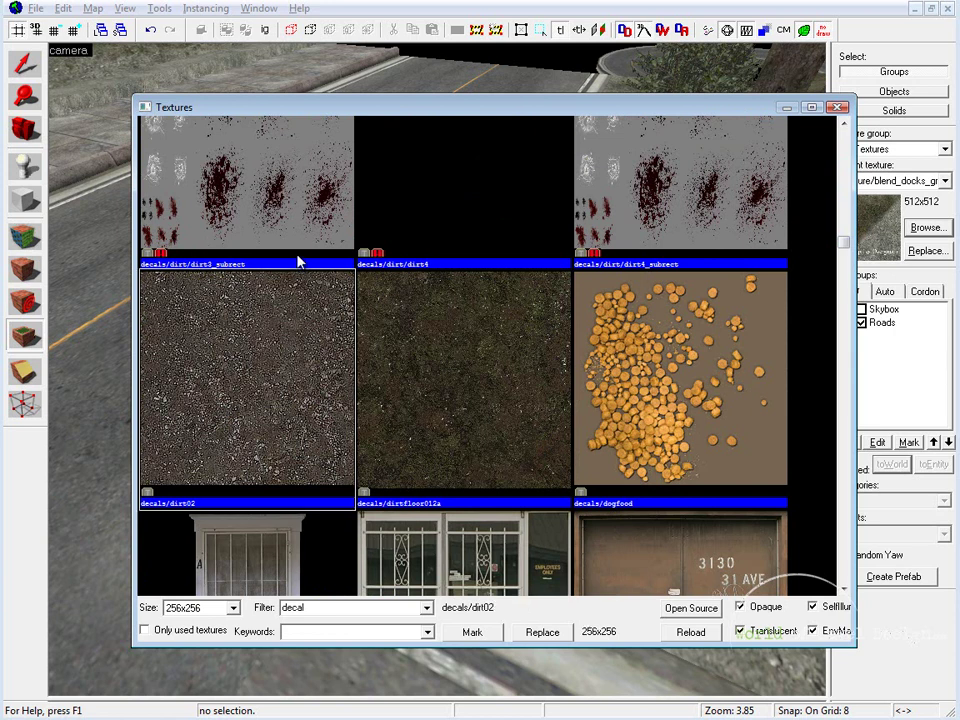
double_click(157, 293)
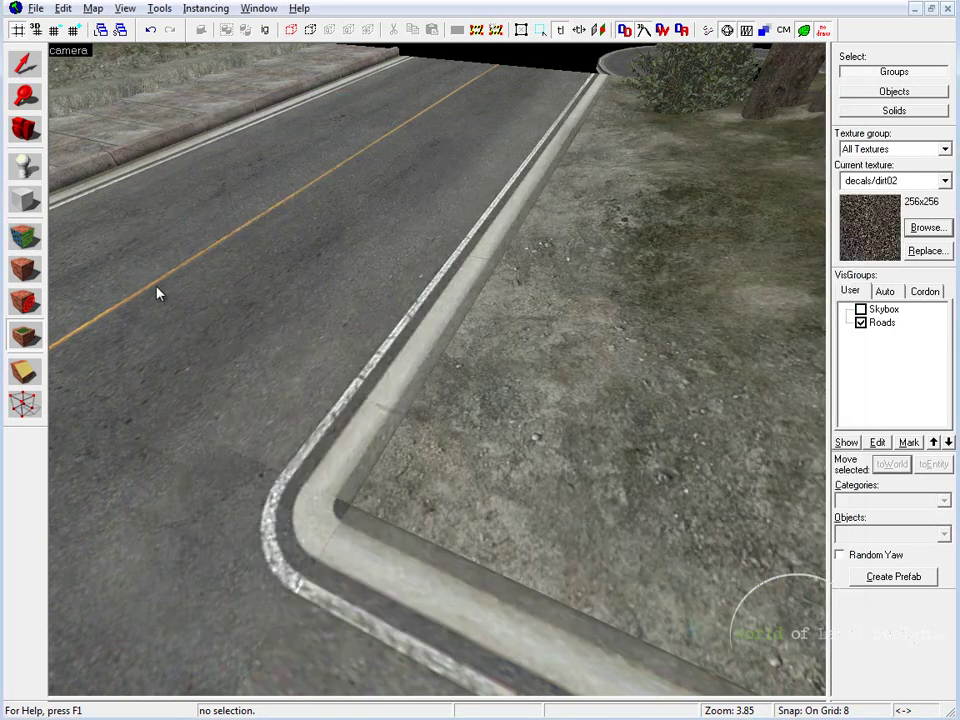
Place a dirt02 overlay on the road edge beside the curb near the new displacement's corner
click(438, 369)
key(z)
key(a)
key(w)
key(d)
key(z)
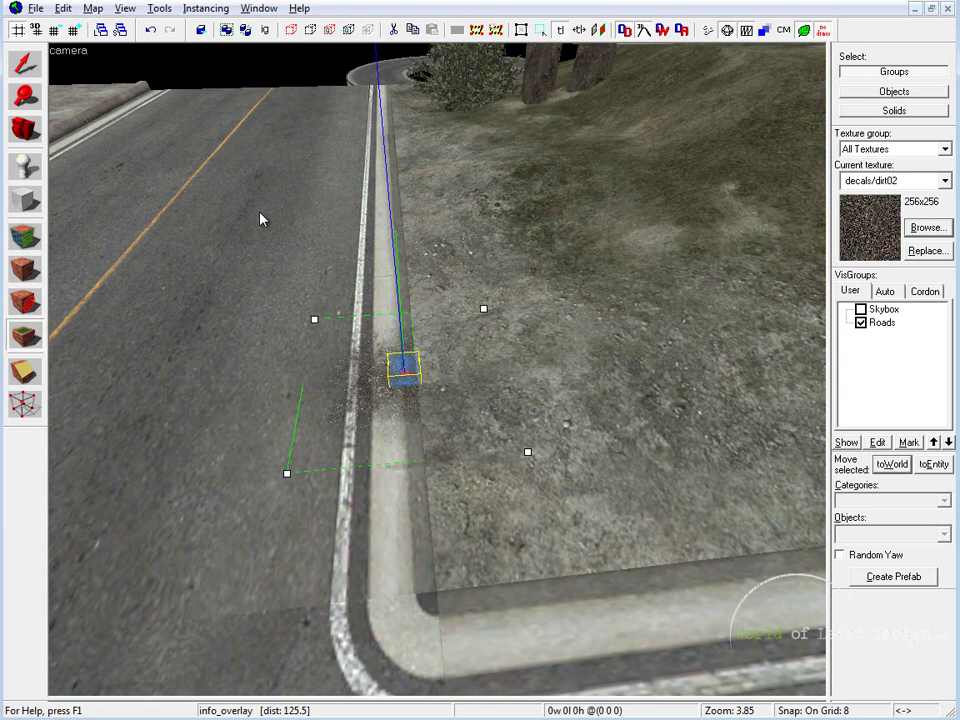
Enlarge the dirt overlay to about 108 by 119 units and position it at the curb corner
key(shift+z)
key(ctrl+e)
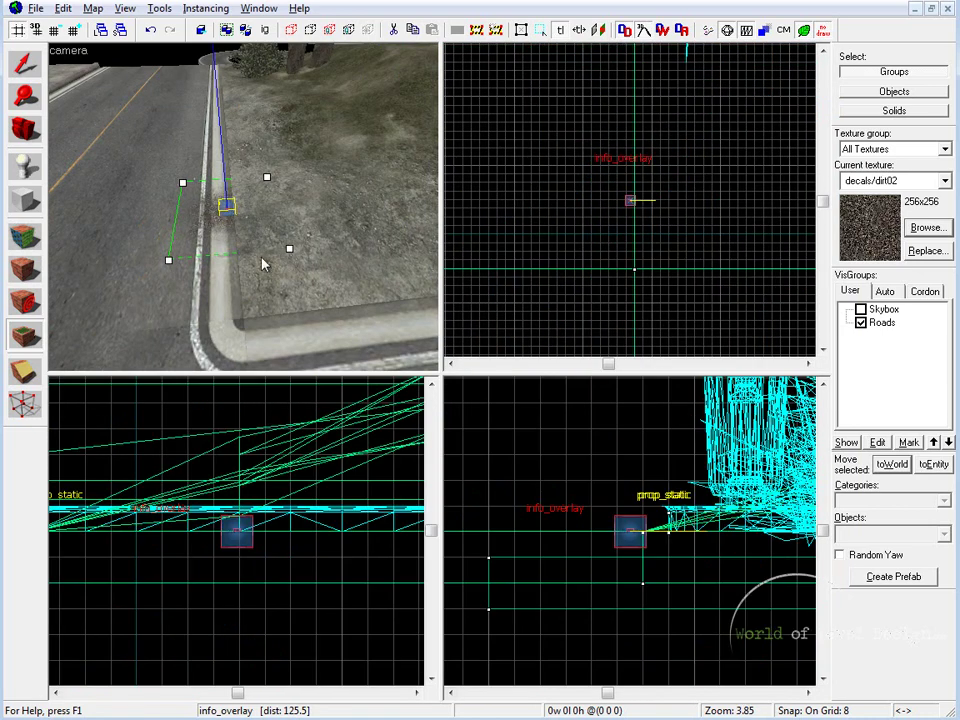
key(shift+s)
scroll(626, 242, up, 3)
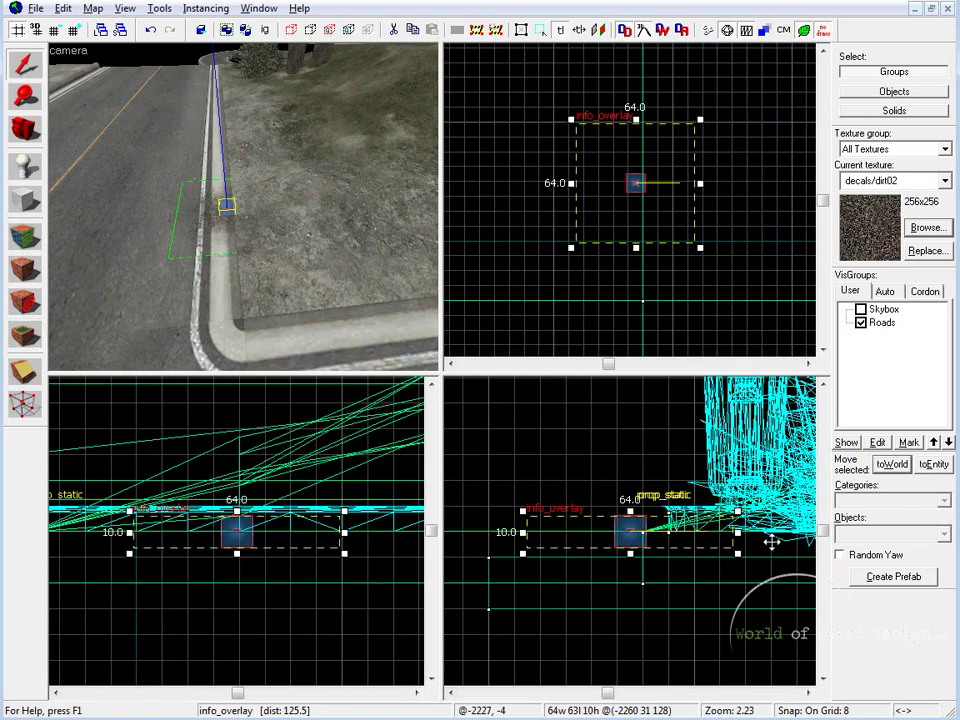
drag(698, 245, 788, 348)
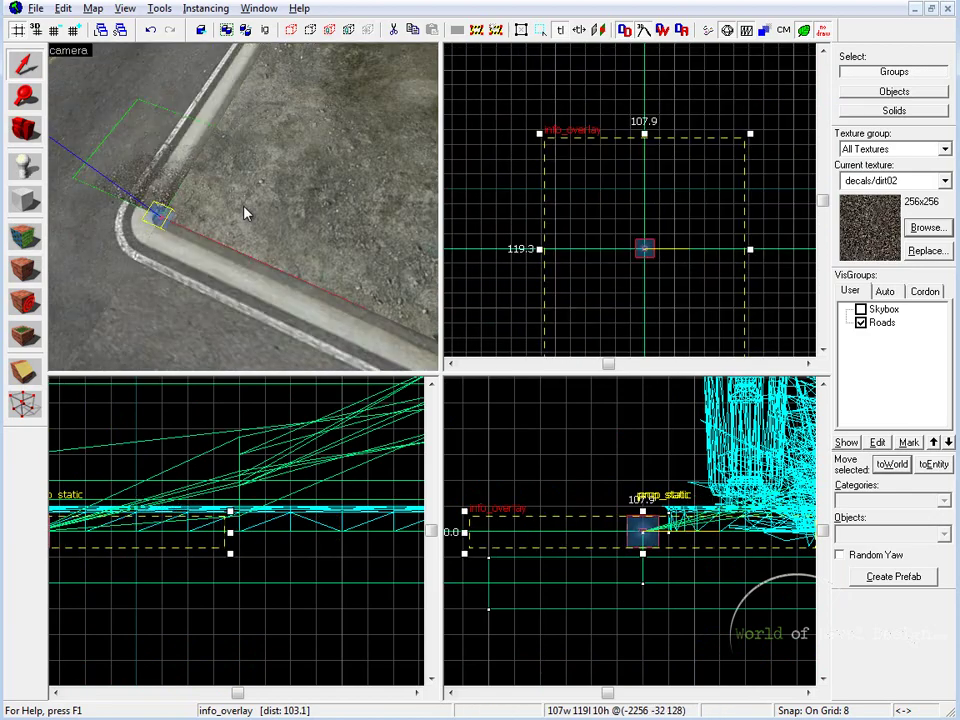
key(shift+z)
key(z)
key(a)
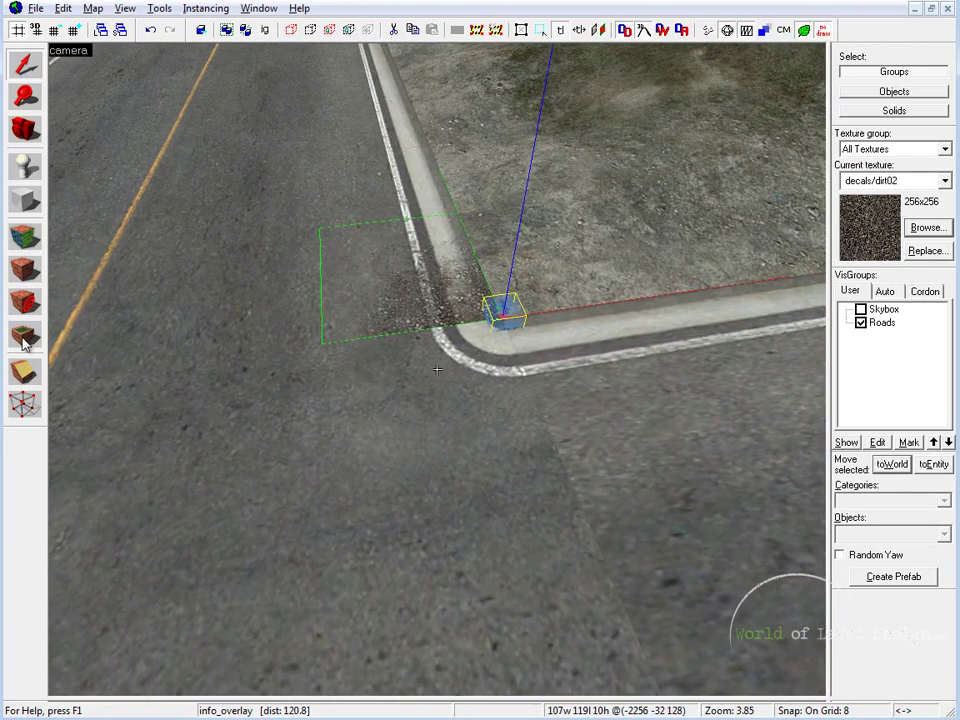
Add the adjoining road and displacement faces to the dirt overlay's brush faces, apply the change, and check the overlay at the curb corner
click(812, 257)
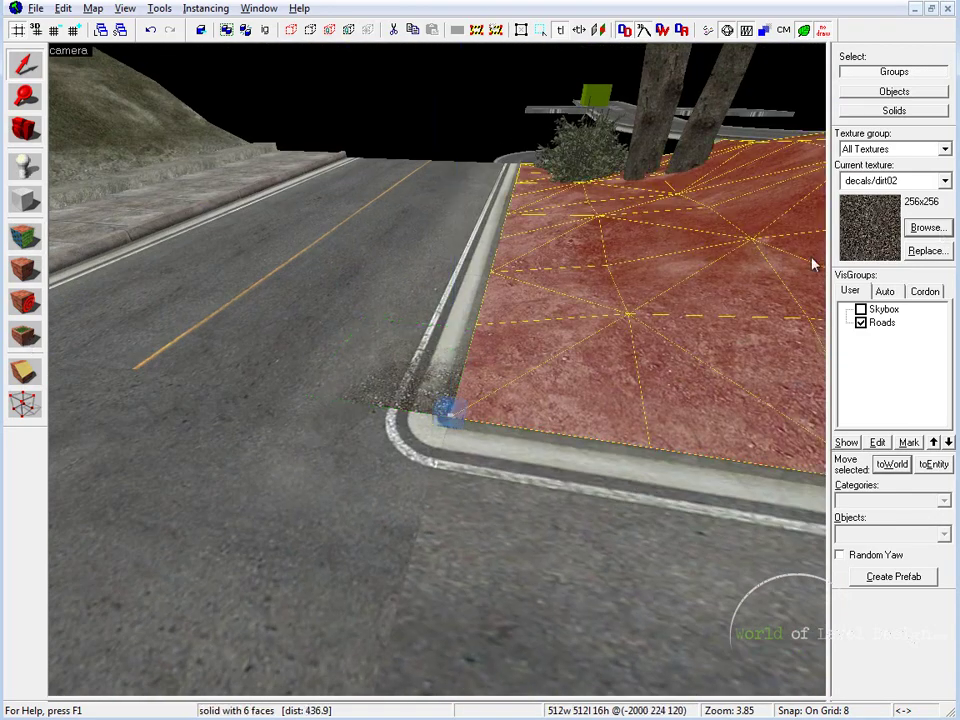
click(450, 412)
key(alt+Return)
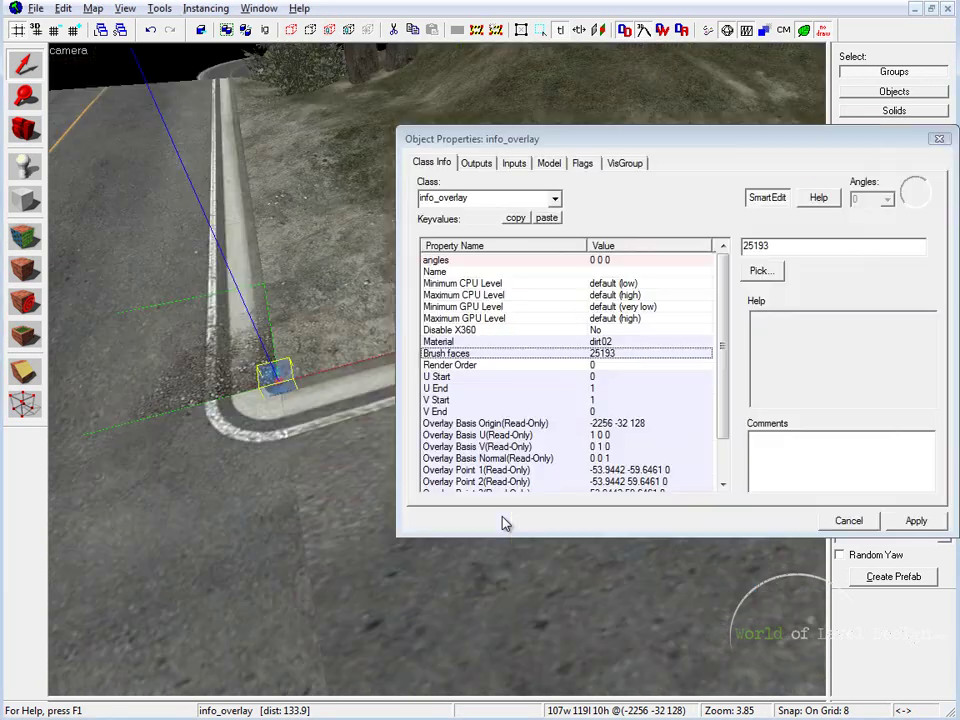
click(842, 140)
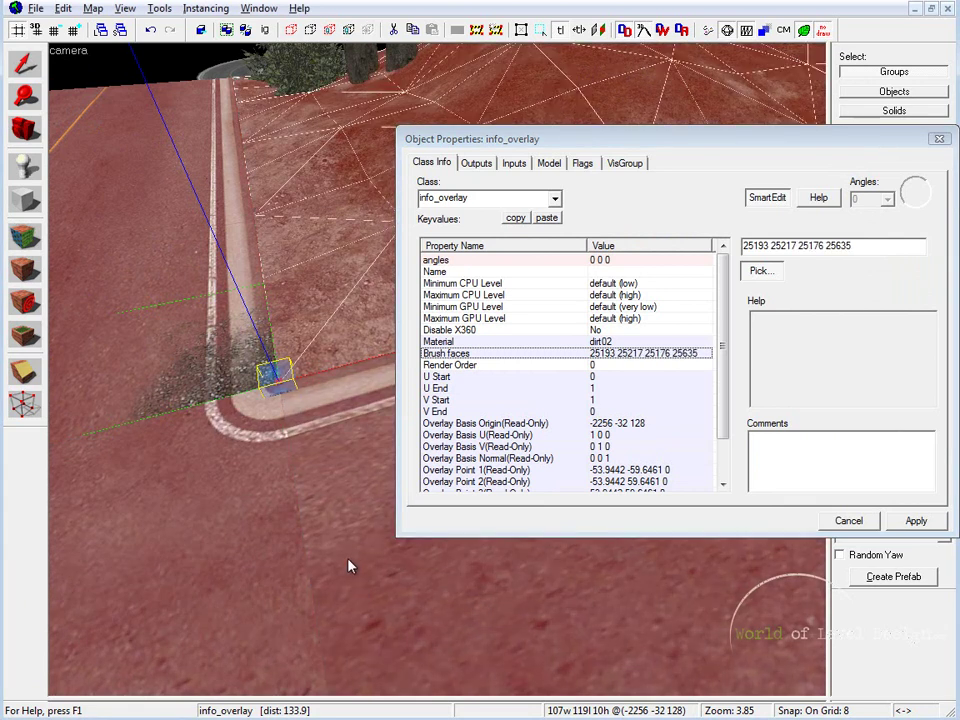
click(855, 143)
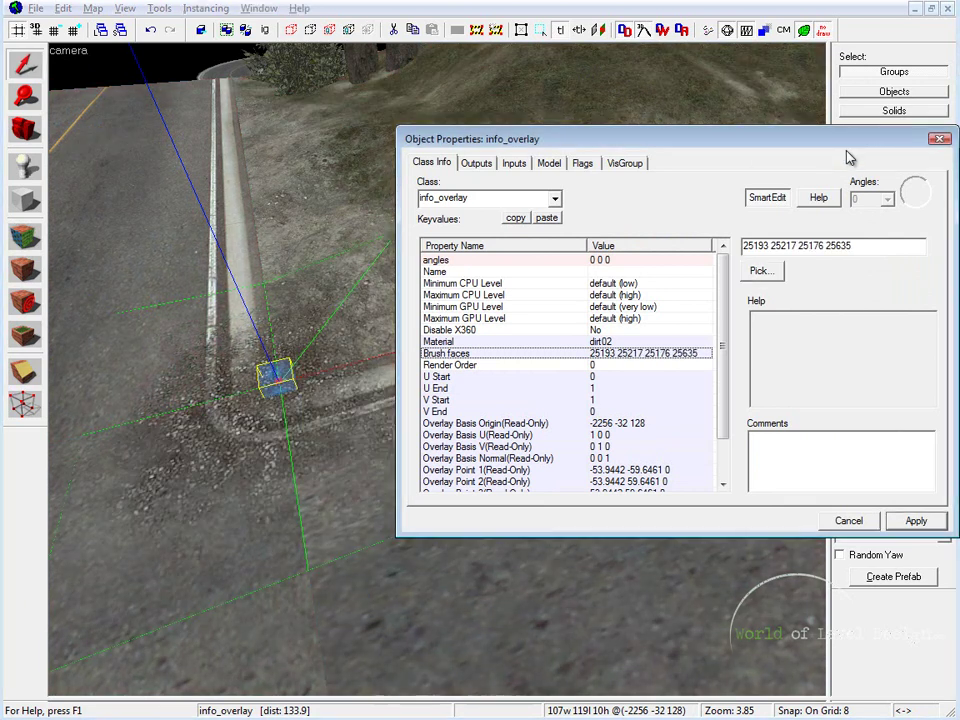
key(Escape)
key(Escape)
key(z)
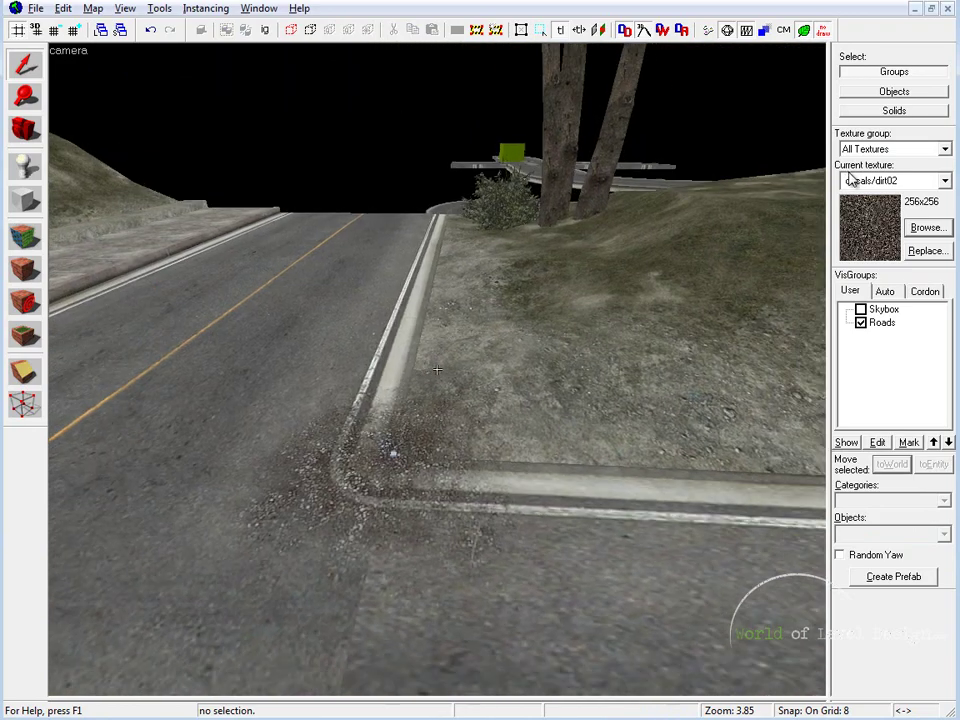
key(Left)
click(437, 369)
key(w)
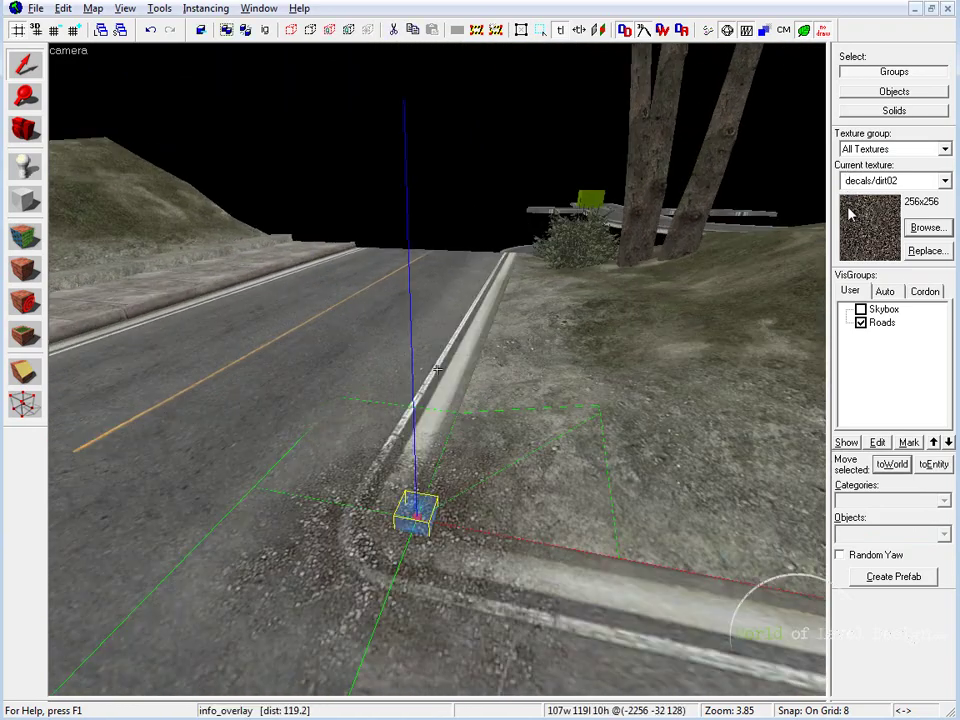
key(z)
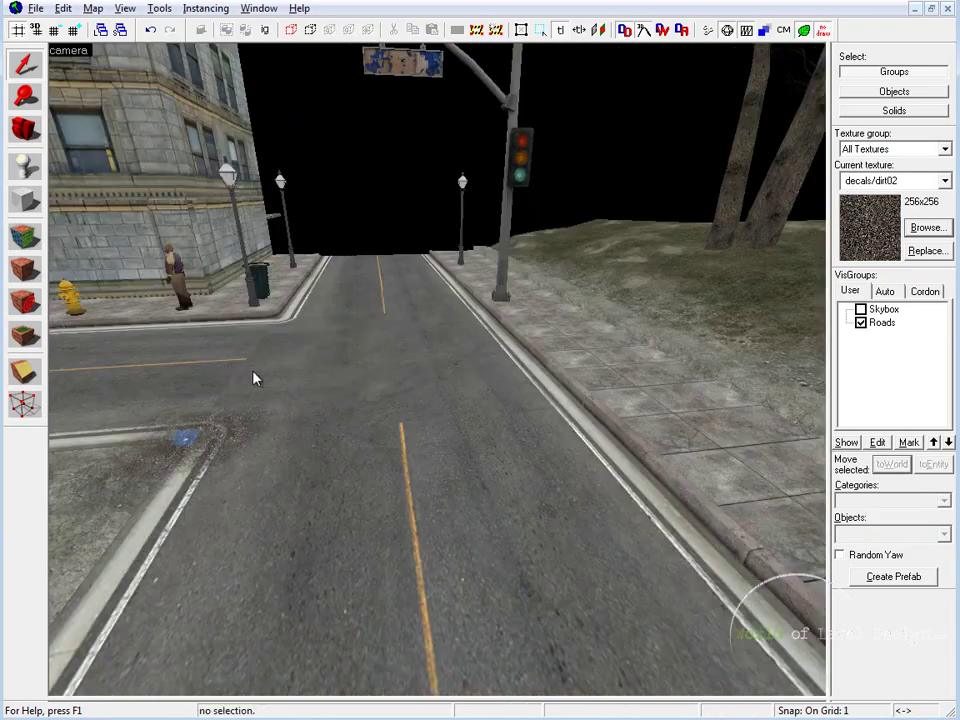
Convert the four road faces at the intersection beside the dirt overlay into power 2 displacements
key(z)
key(z)
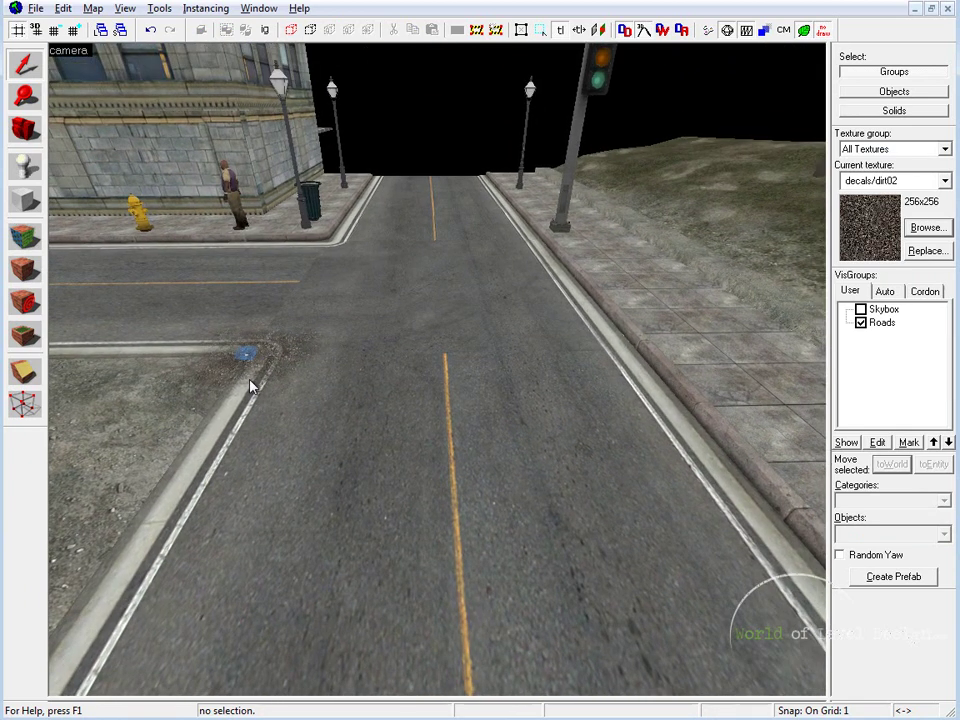
click(25, 236)
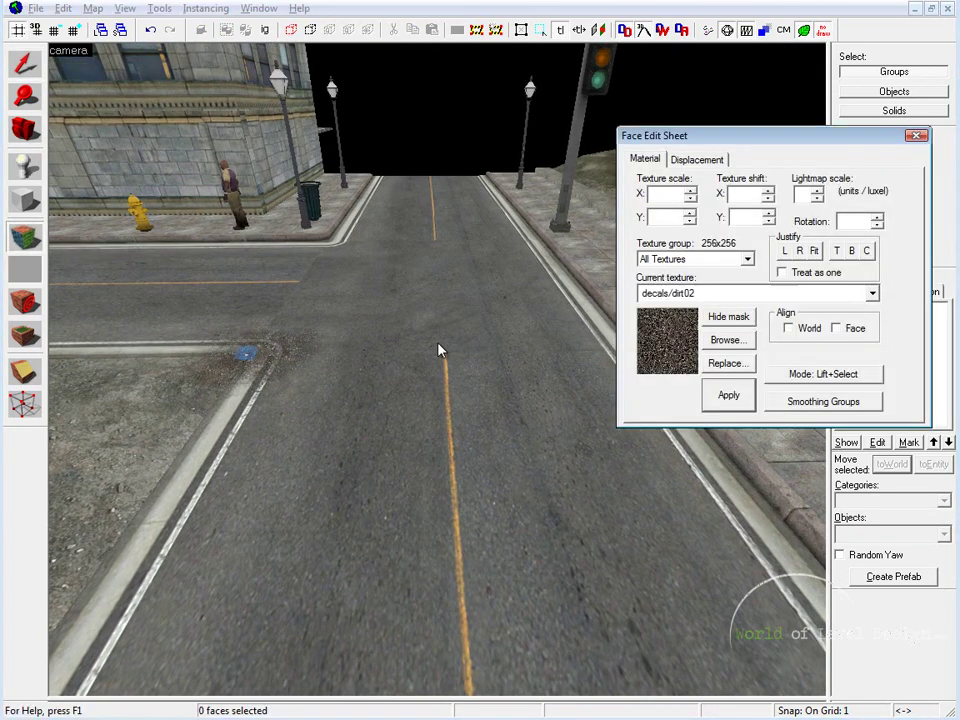
click(439, 370)
ctrl+click(439, 370)
ctrl+click(364, 335)
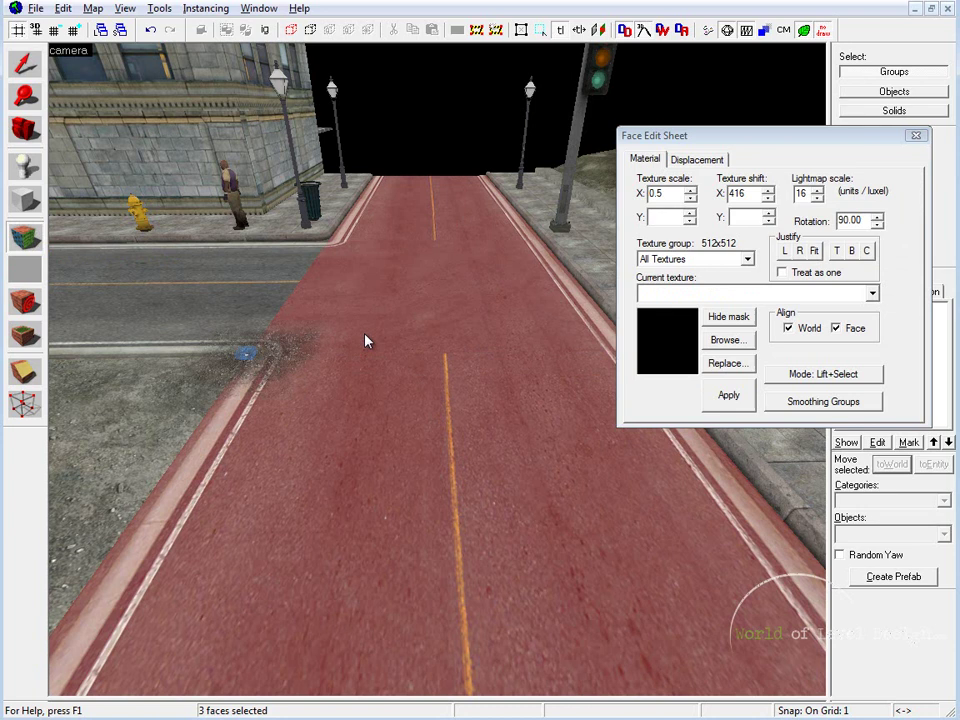
ctrl+click(285, 290)
key(a)
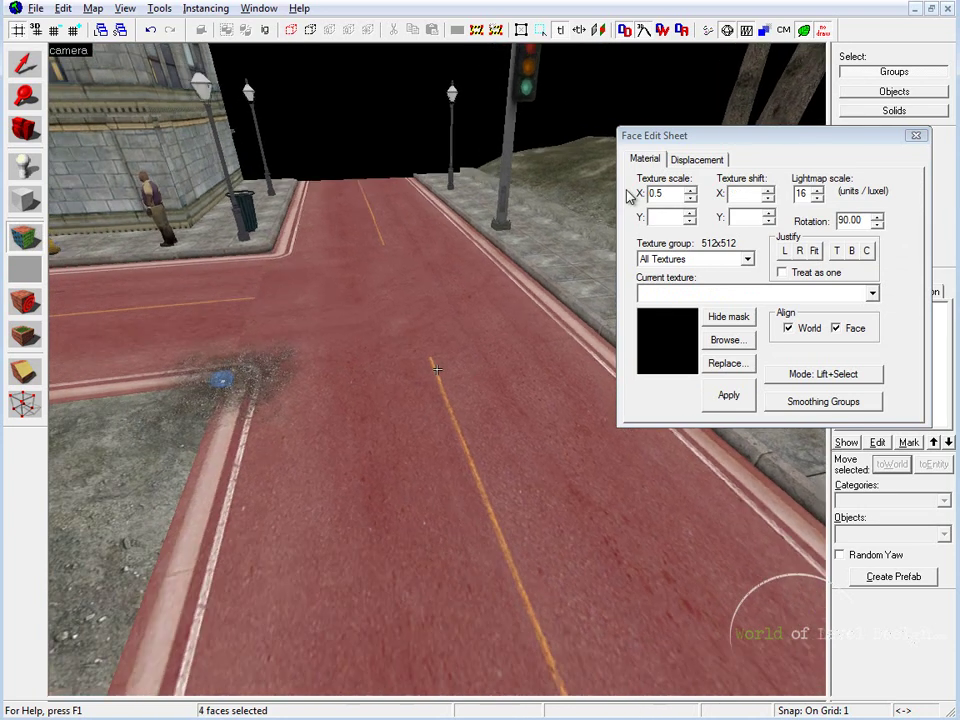
key(z)
click(697, 159)
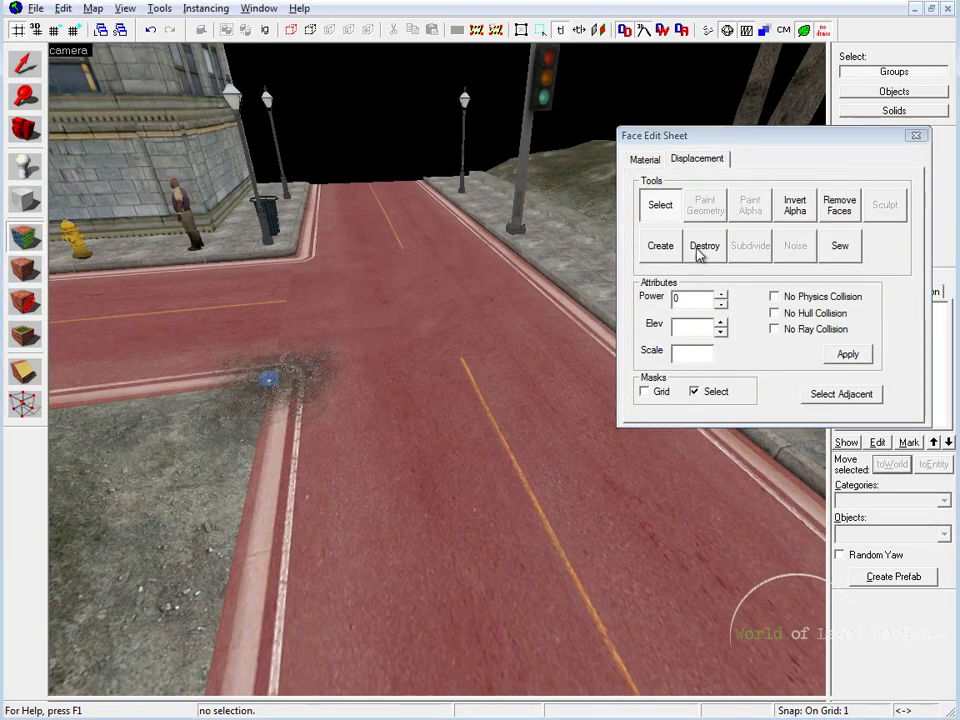
click(660, 245)
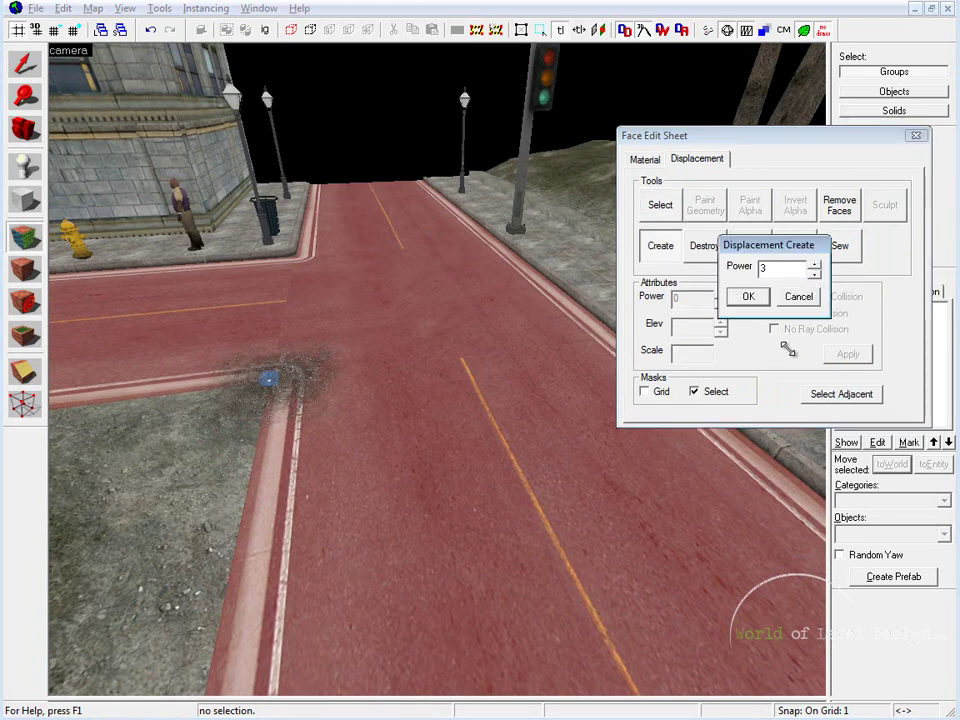
click(748, 294)
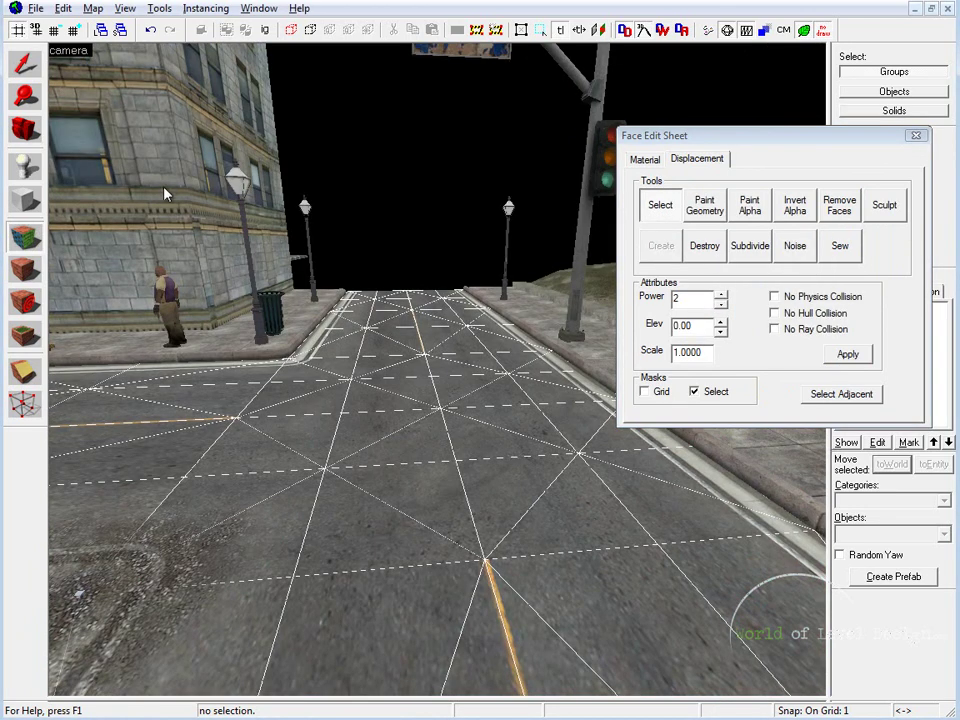
Activate Paint Geometry for the road displacements, inspect their mesh around the intersection, and undo the displacement conversion
click(704, 204)
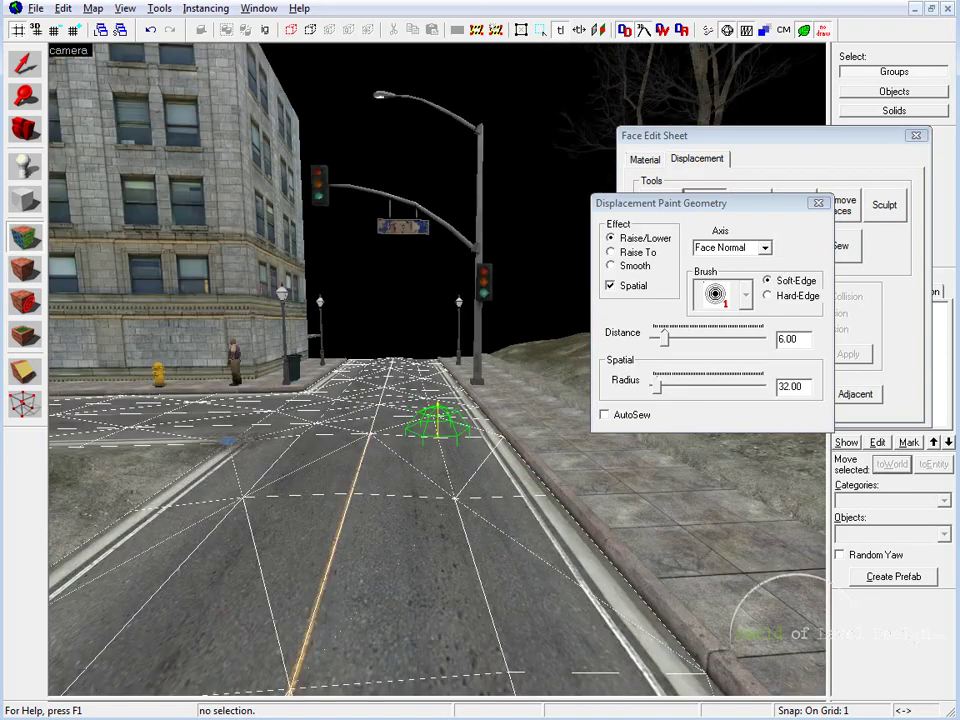
key(z)
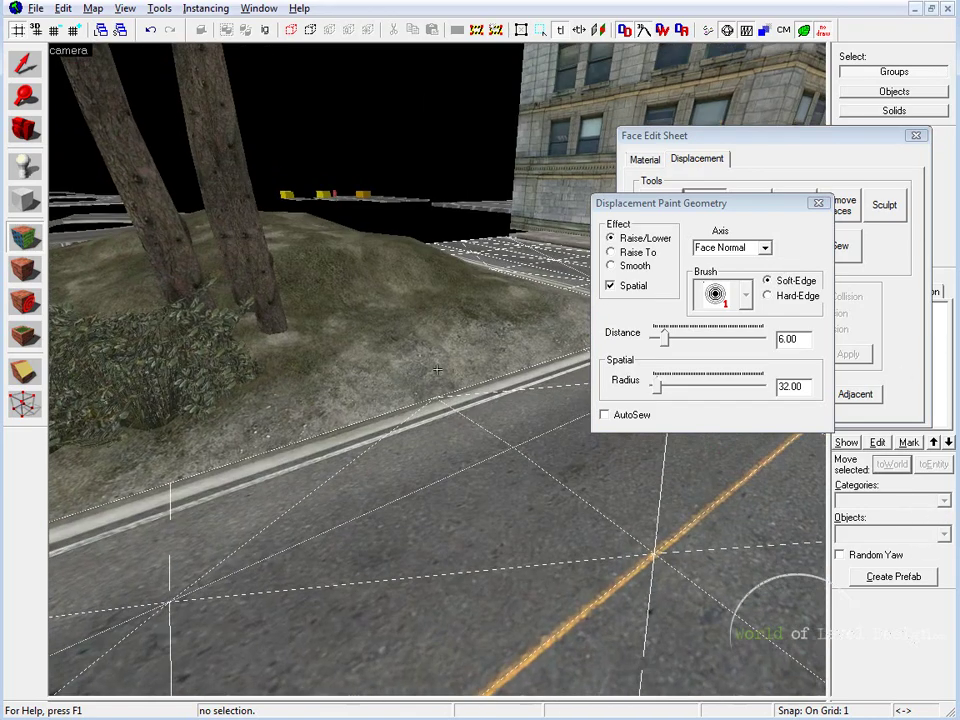
key(w)
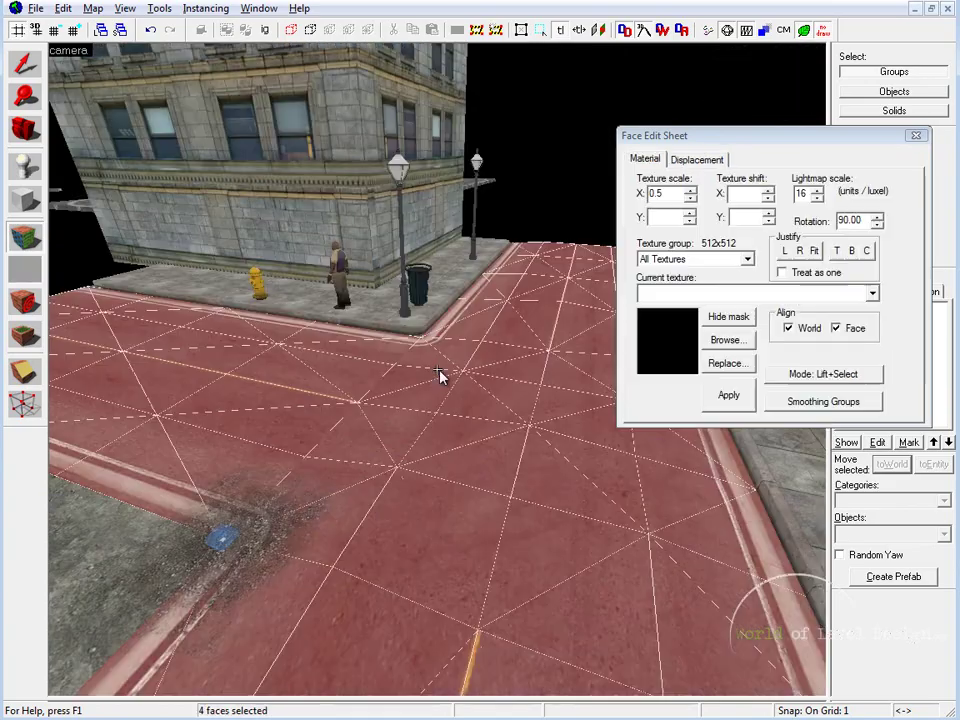
right_drag(439, 377, 367, 411)
key(w)
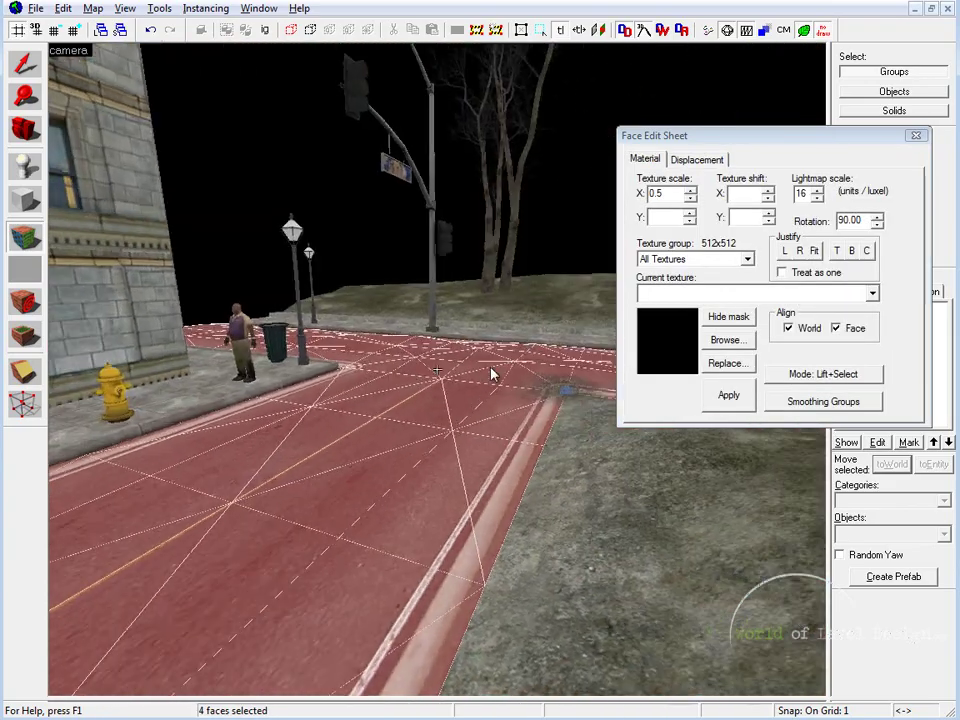
right_drag(492, 375, 405, 280)
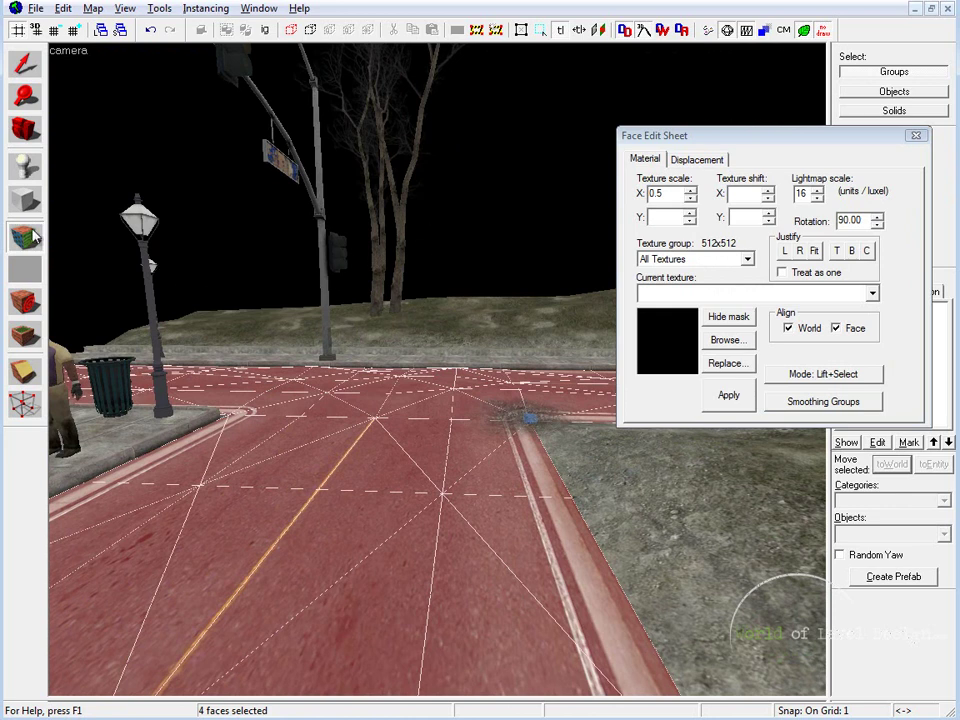
right_drag(425, 263, 429, 294)
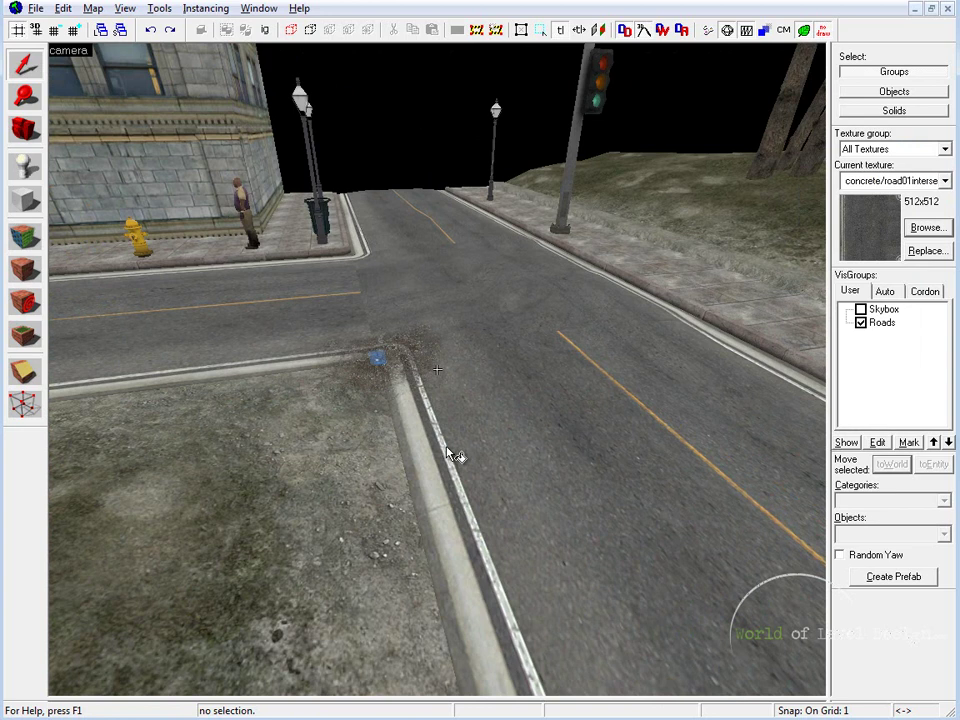
Open the wooded road map and examine how its displaced road surface meets the leafy ground
right_drag(450, 454, 475, 225)
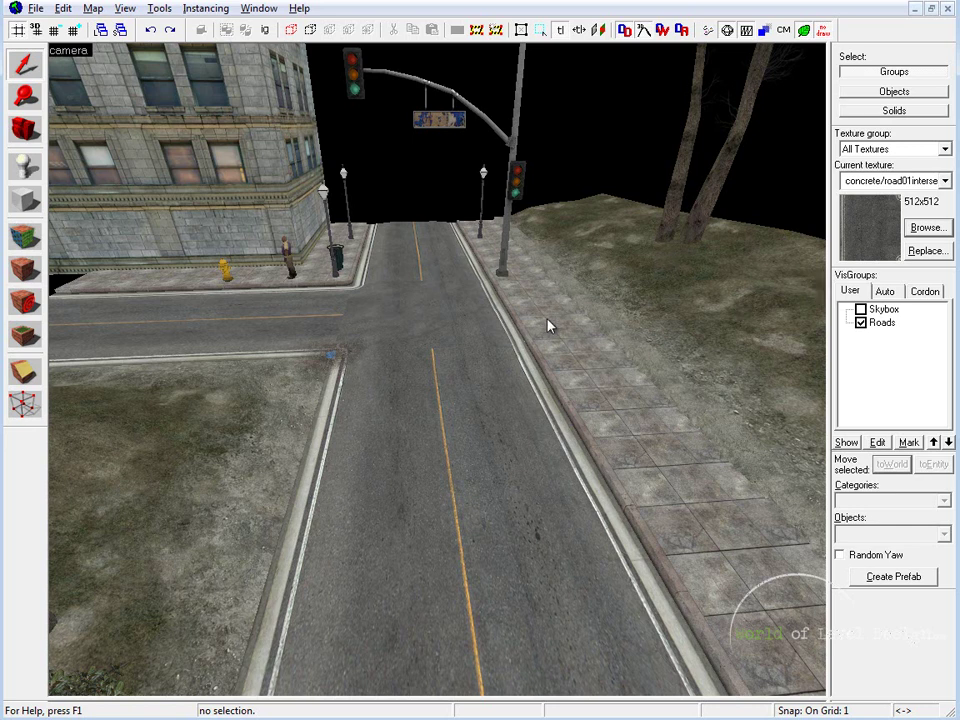
key(d)
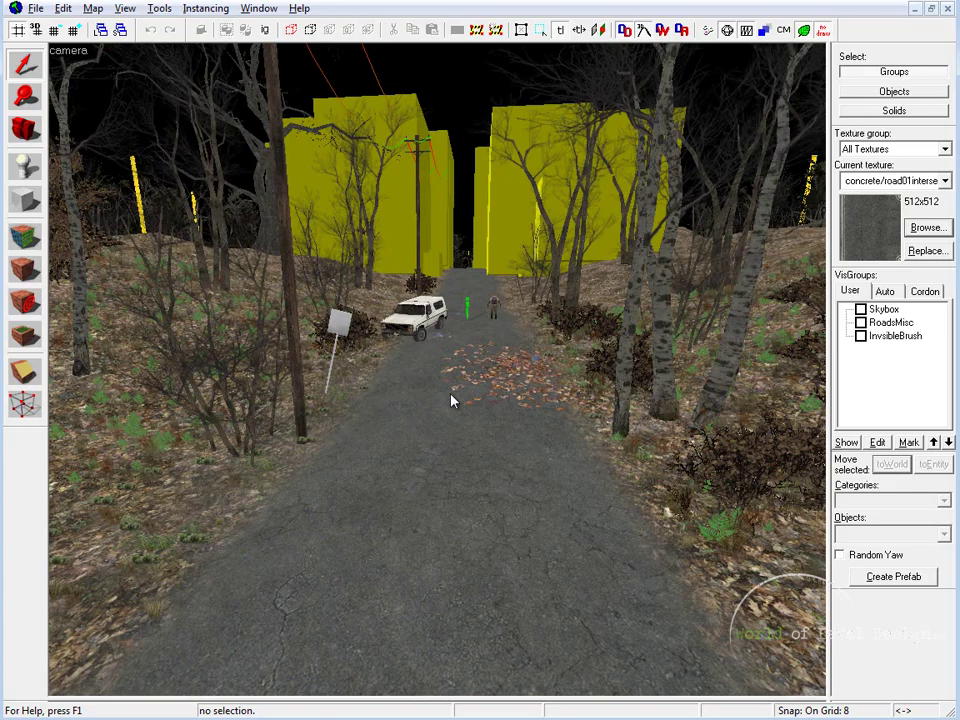
key(w)
right_drag(501, 420, 313, 430)
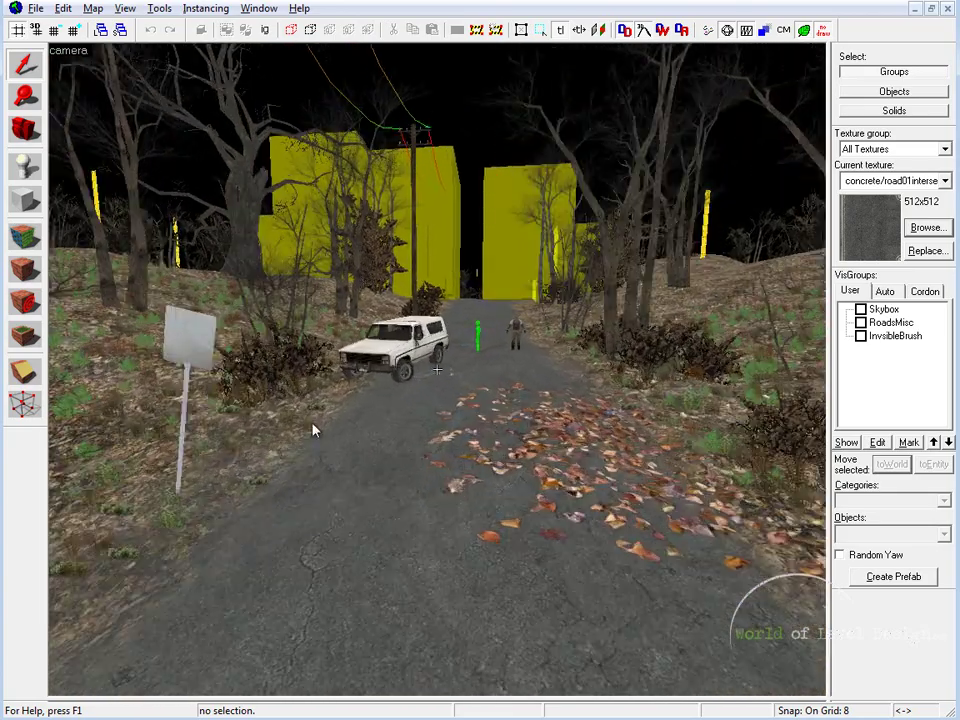
click(444, 376)
right_drag(444, 376, 400, 485)
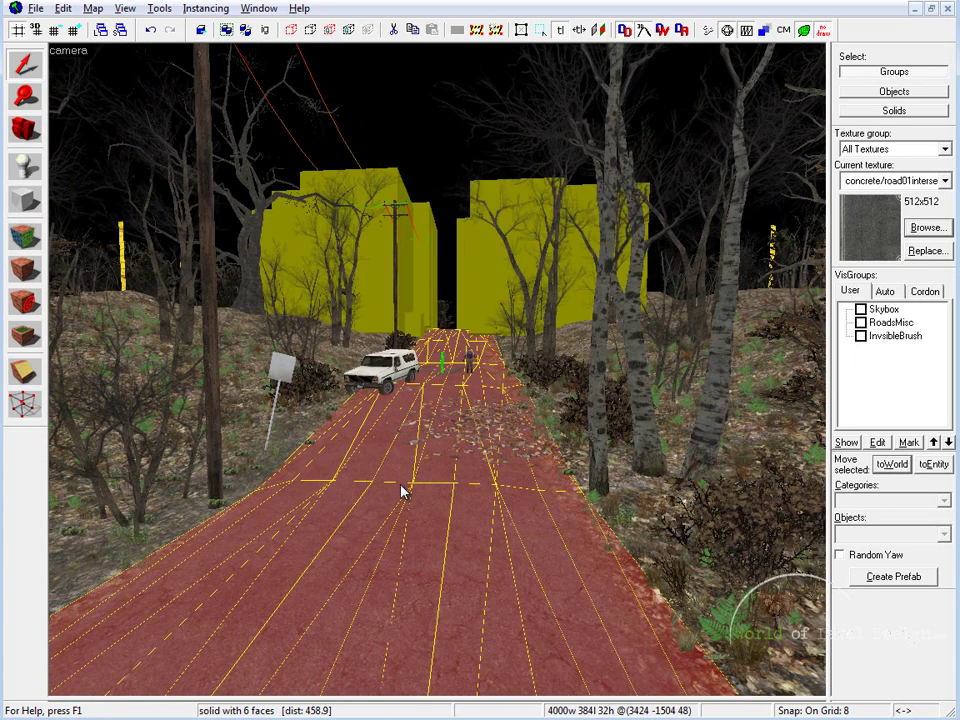
right_drag(441, 369, 429, 375)
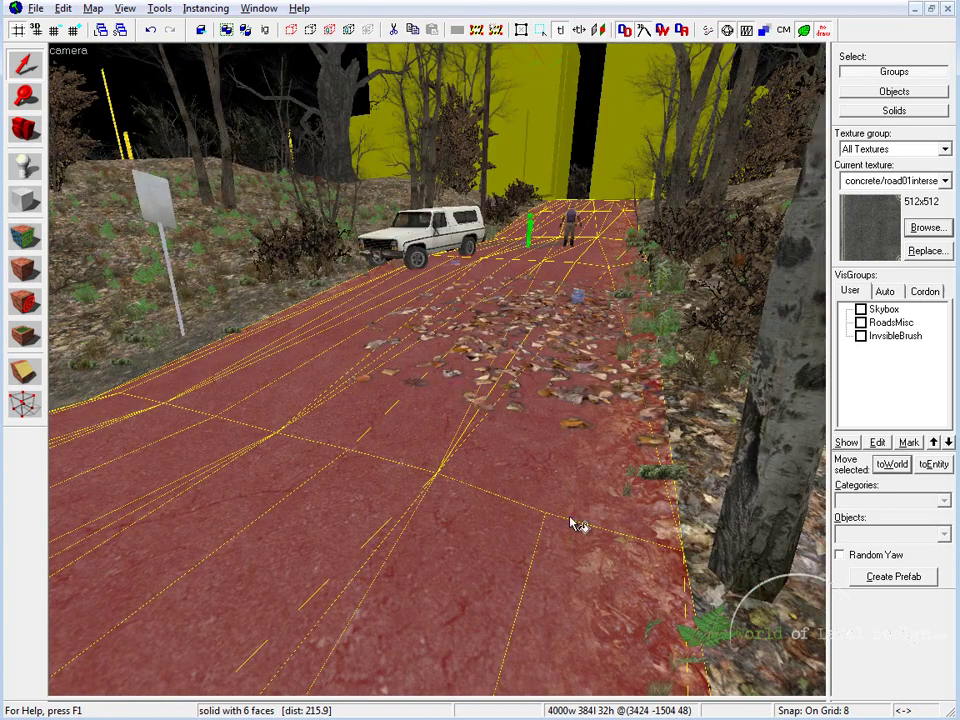
key(a)
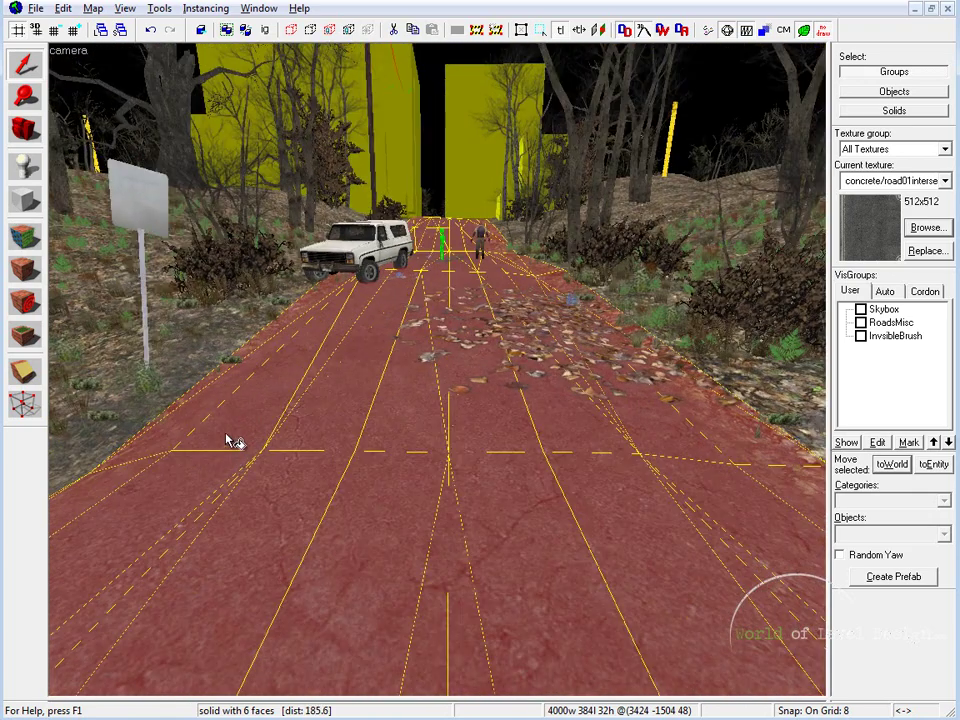
Select the road displacement together with the terrain displacements on both sides to compare their meshes
click(270, 388)
click(620, 252)
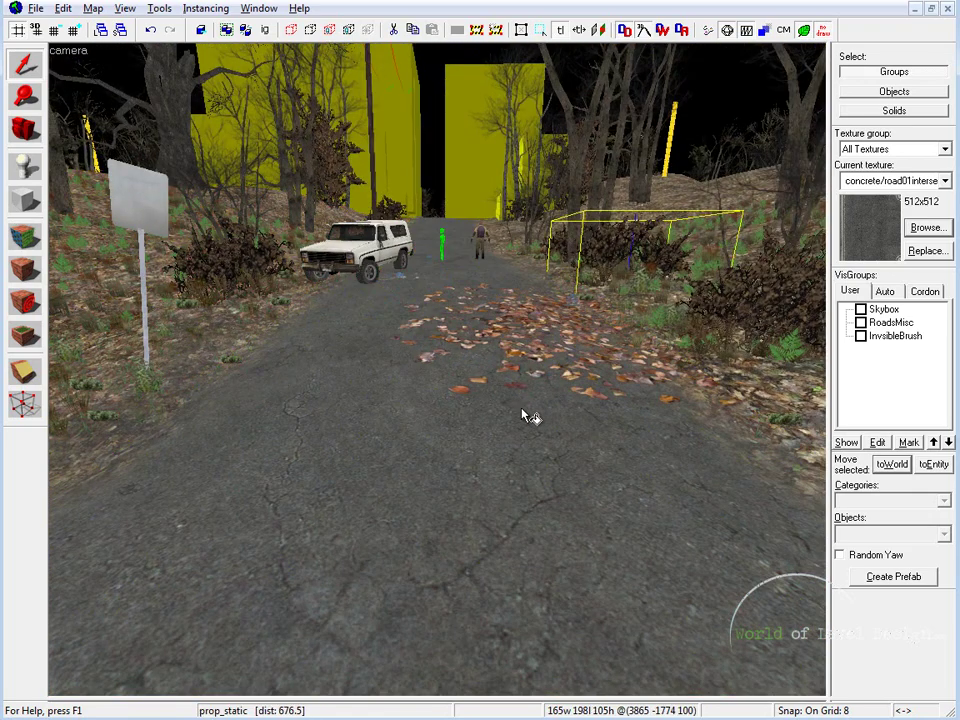
click(662, 328)
click(188, 396)
ctrl+click(328, 338)
ctrl+click(660, 335)
key(z)
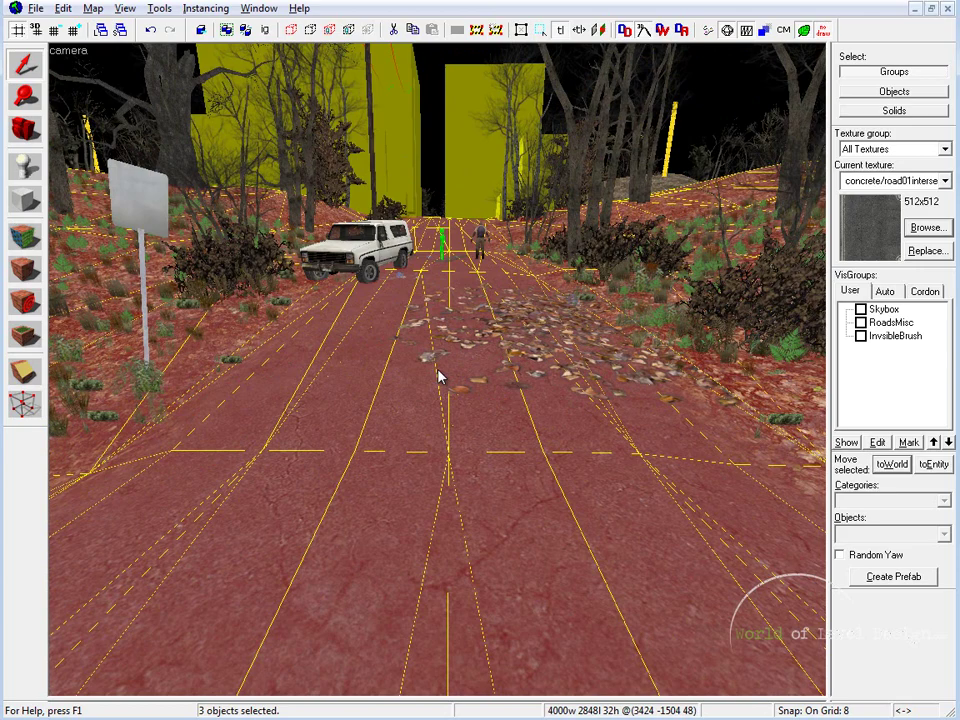
key(w)
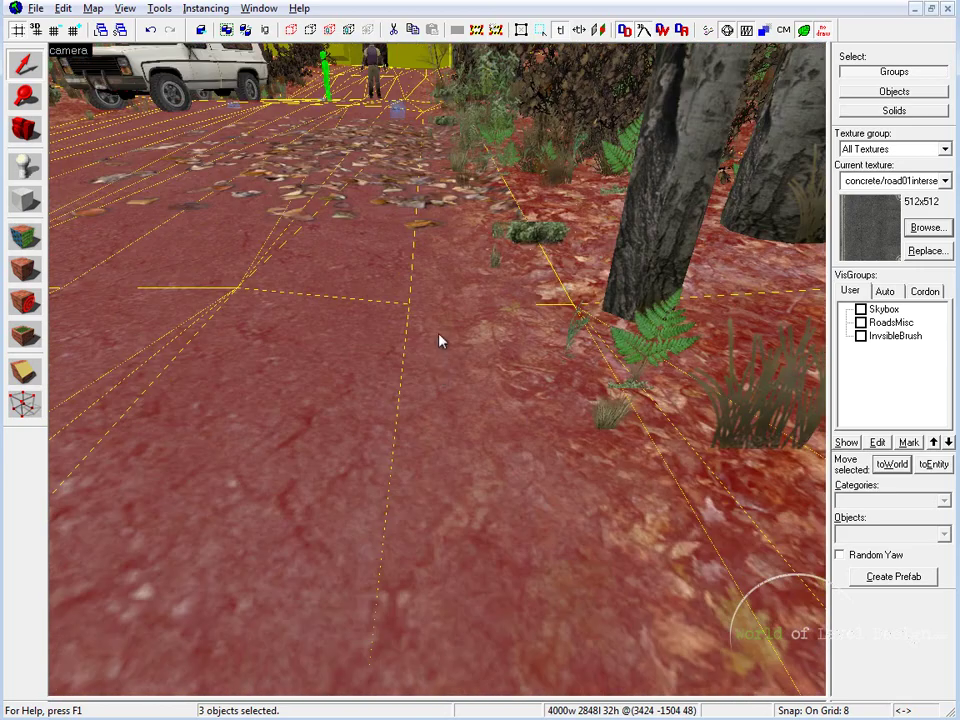
Select only the road displacement and examine its blended dirt edges and mesh along the length of the road
ctrl+click(438, 340)
scroll(422, 210, down, 5)
click(422, 264)
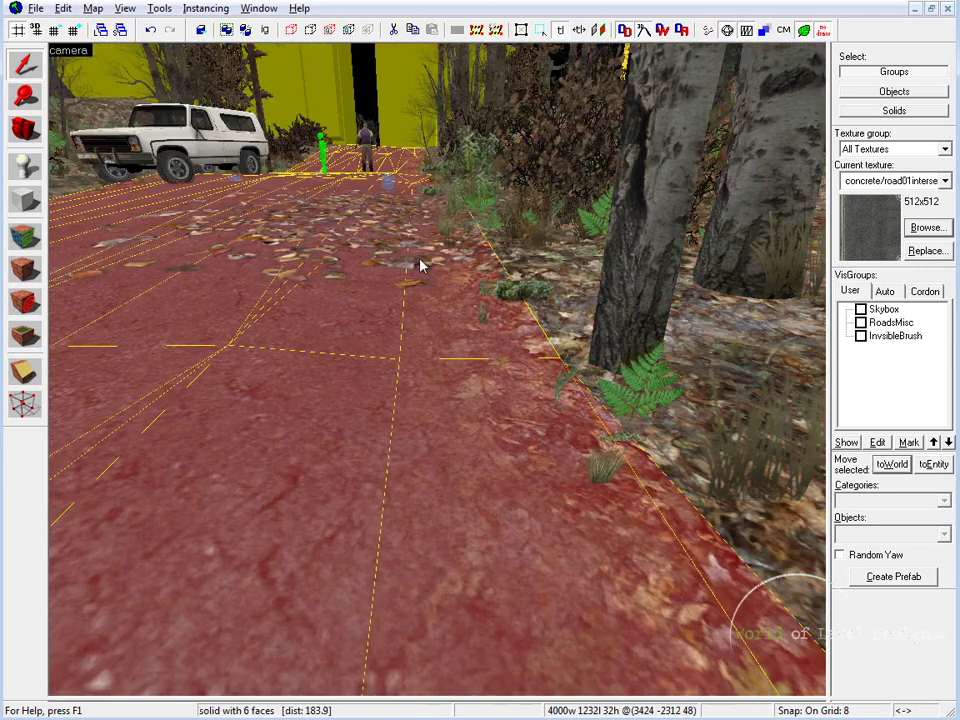
click(514, 295)
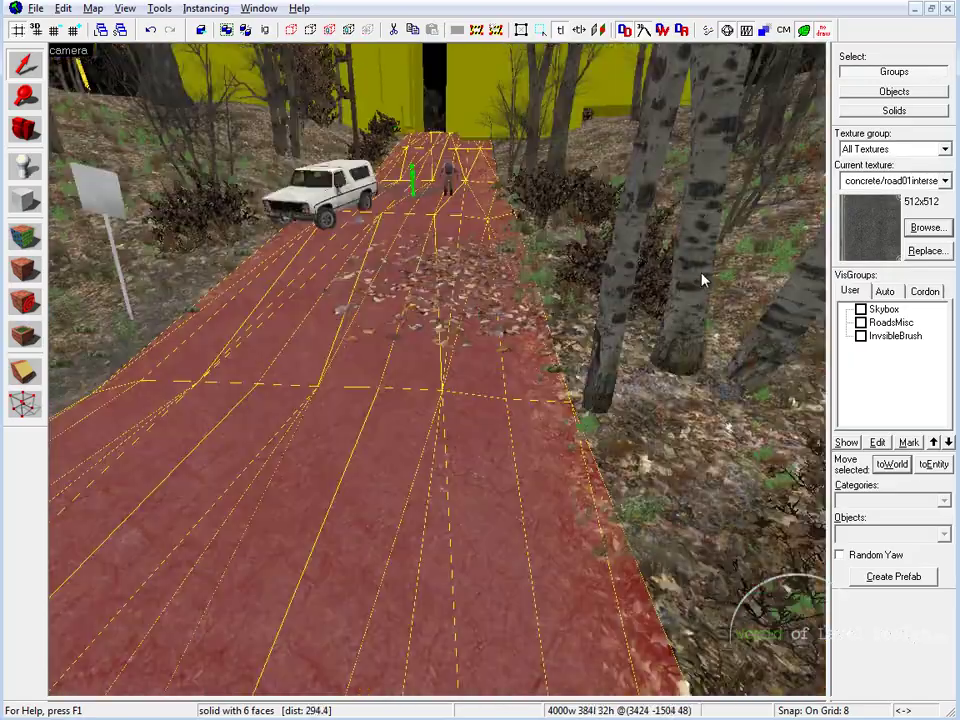
key(z)
key(w)
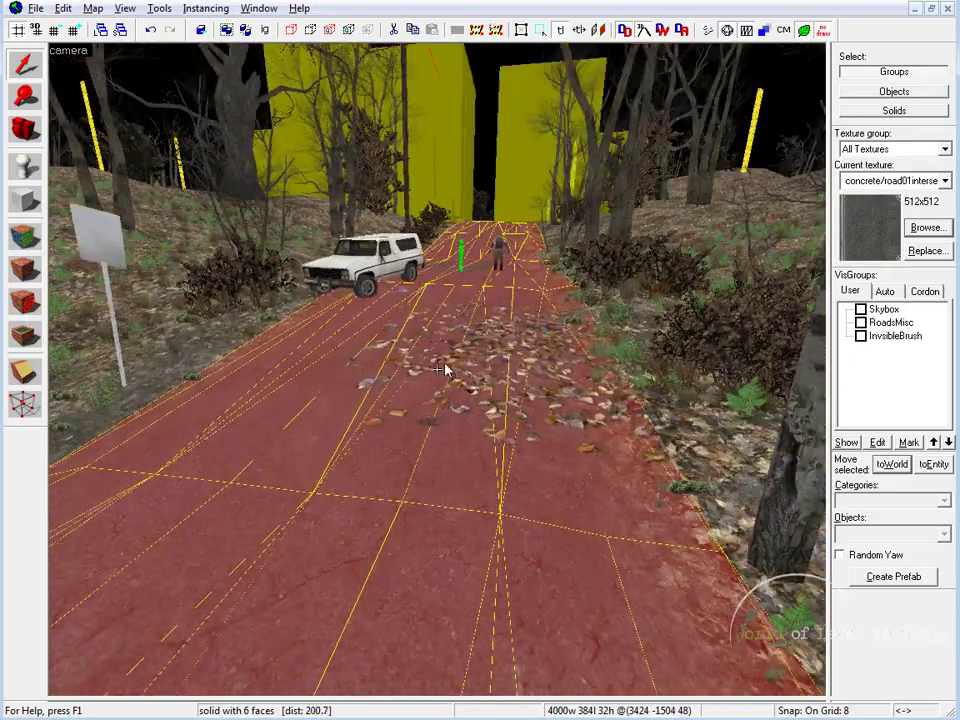
scroll(521, 357, up, 10)
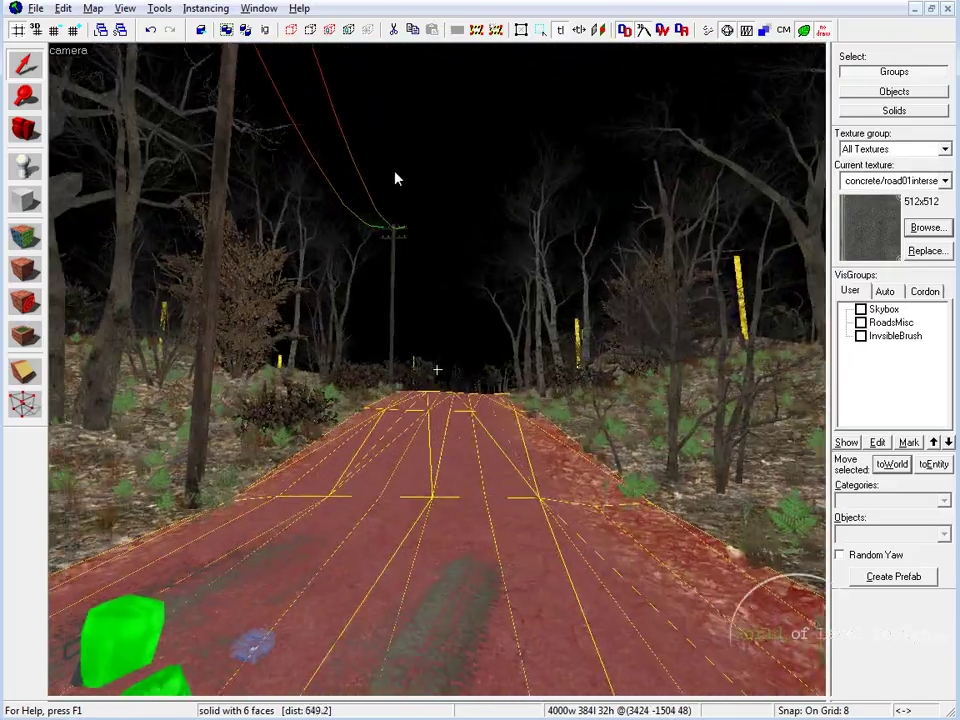
scroll(375, 291, down, 8)
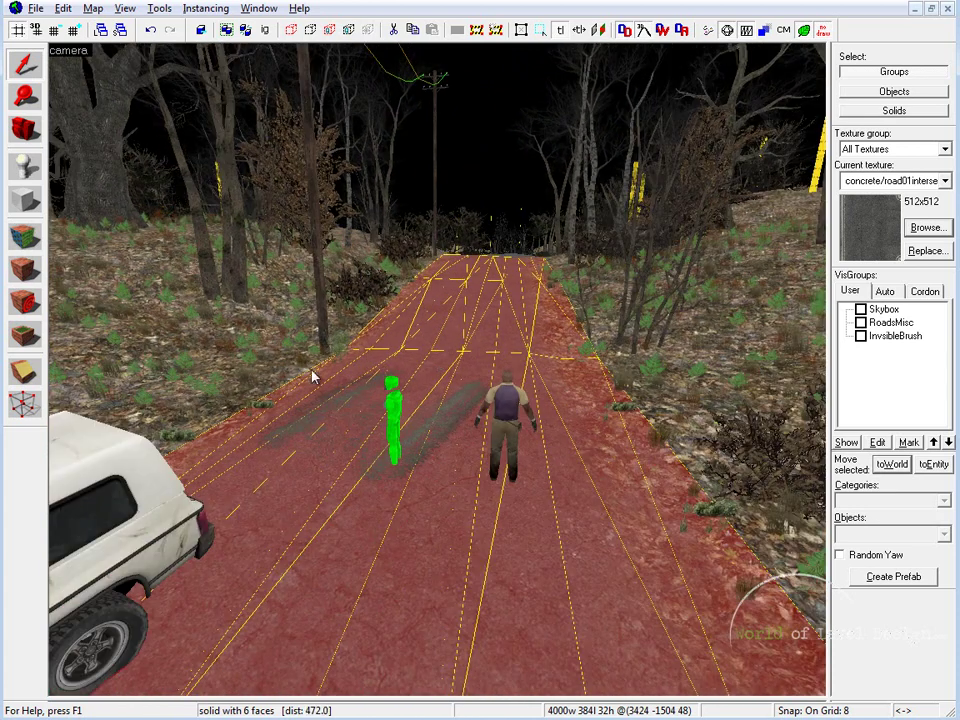
Select the individual road and roadside displacements near the standing figures to inspect where they meet
click(311, 370)
click(464, 360)
click(430, 365)
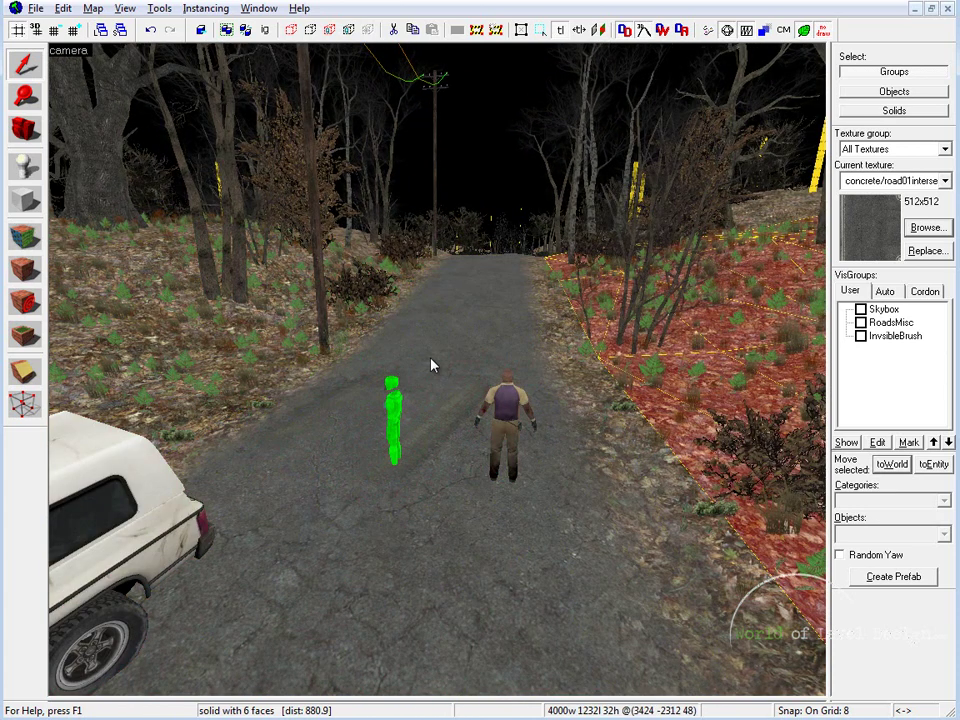
Select the road displacement beyond the standing figures and examine its leaf-covered roadside edge up close
click(424, 288)
scroll(440, 292, up, 5)
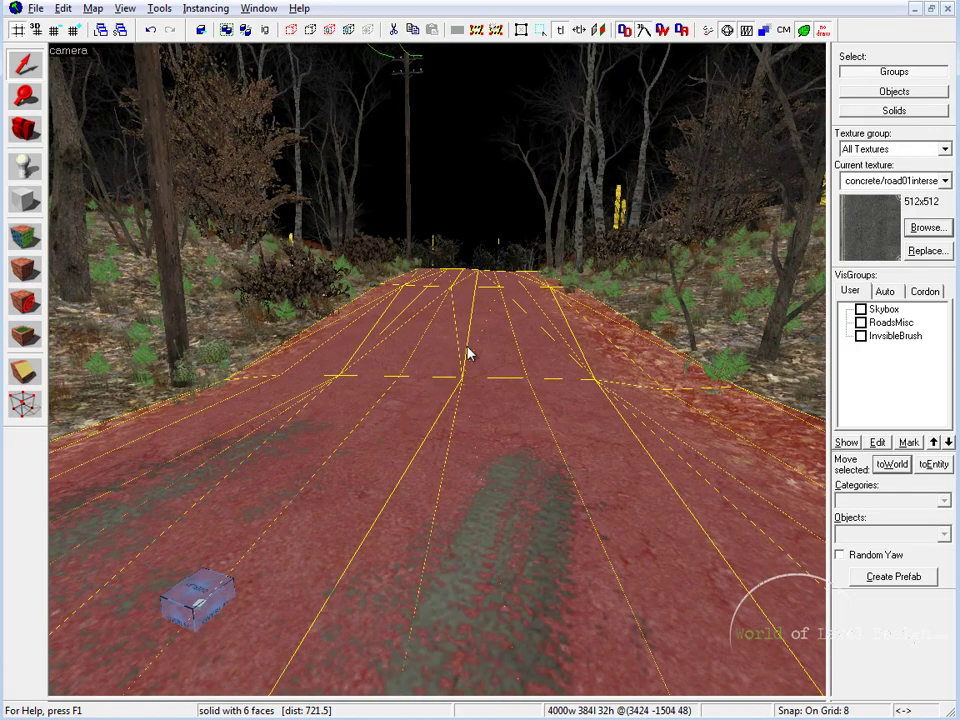
scroll(439, 377, up, 5)
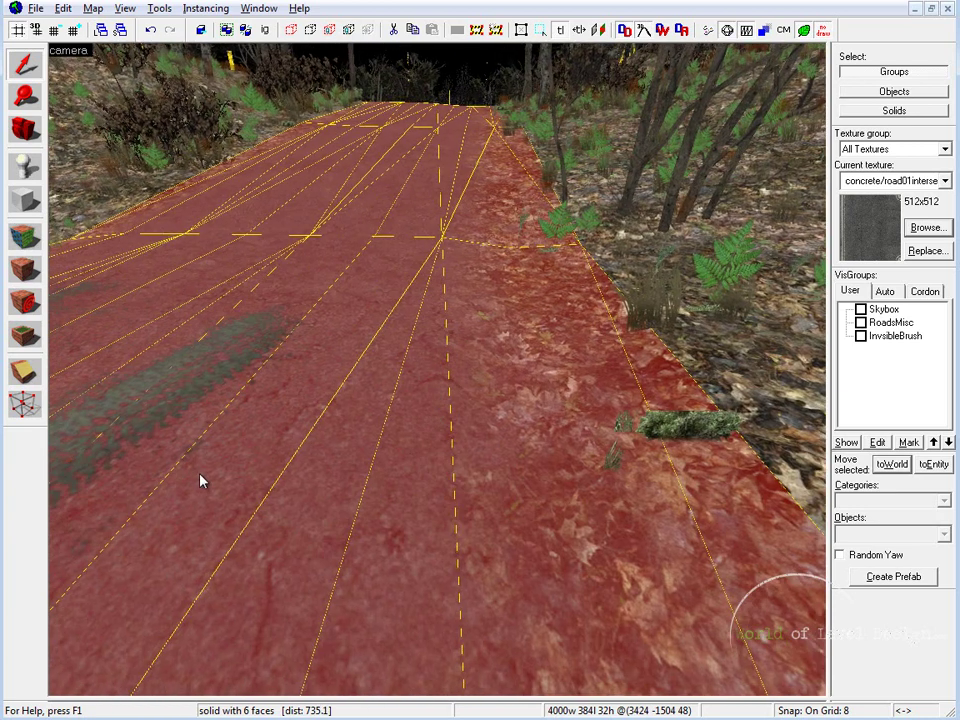
Use Paint Alpha with Raise/Lower at value 25 to paint away the leaf blend along the road displacement's edge
key(shift+a)
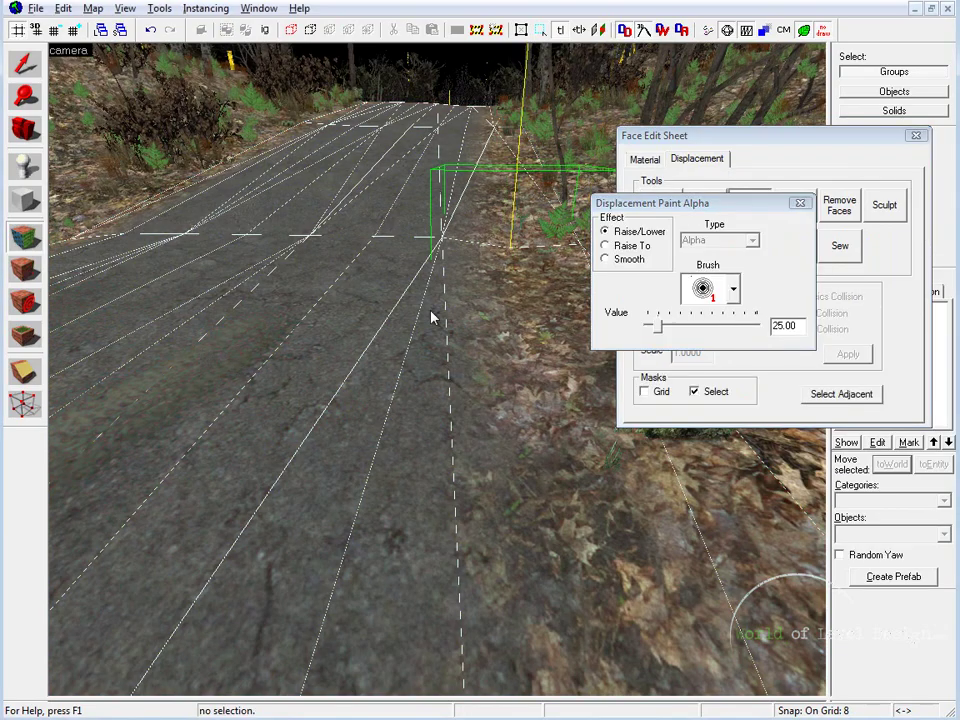
key(z)
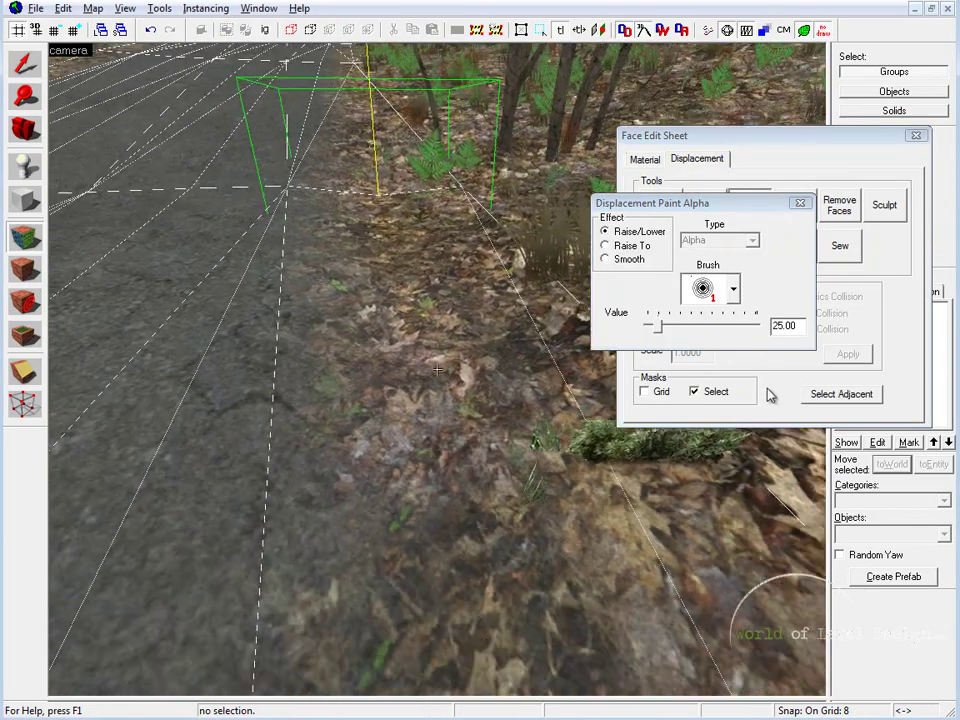
key(z)
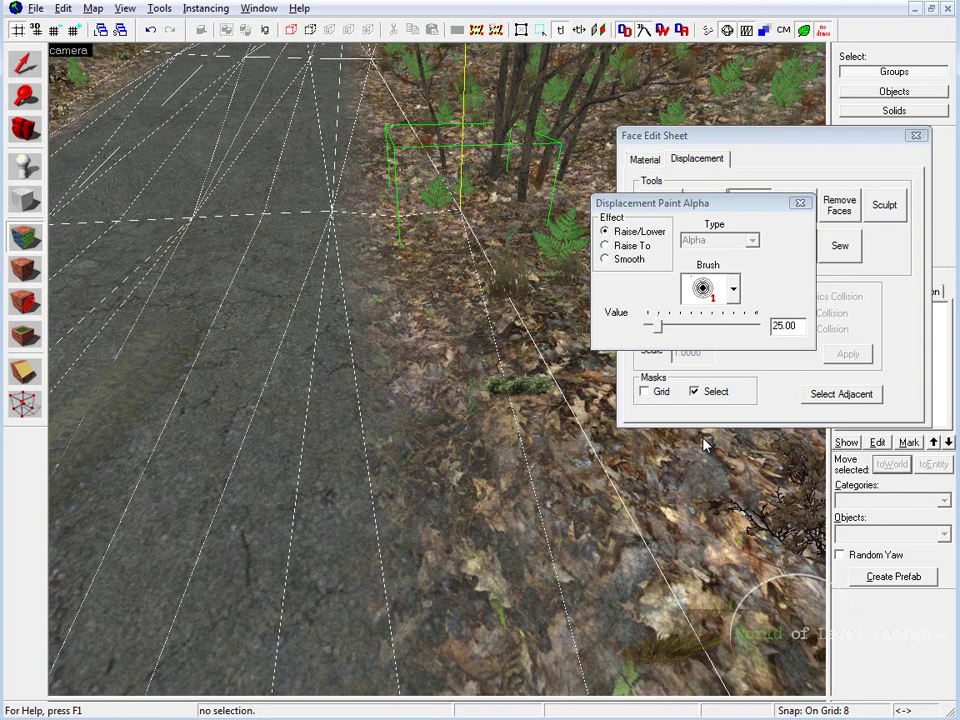
mouse_move(438, 378)
mouse_down()
mouse_move(426, 379)
mouse_move(489, 317)
mouse_move(565, 212)
mouse_up()
key(z)
key(d)
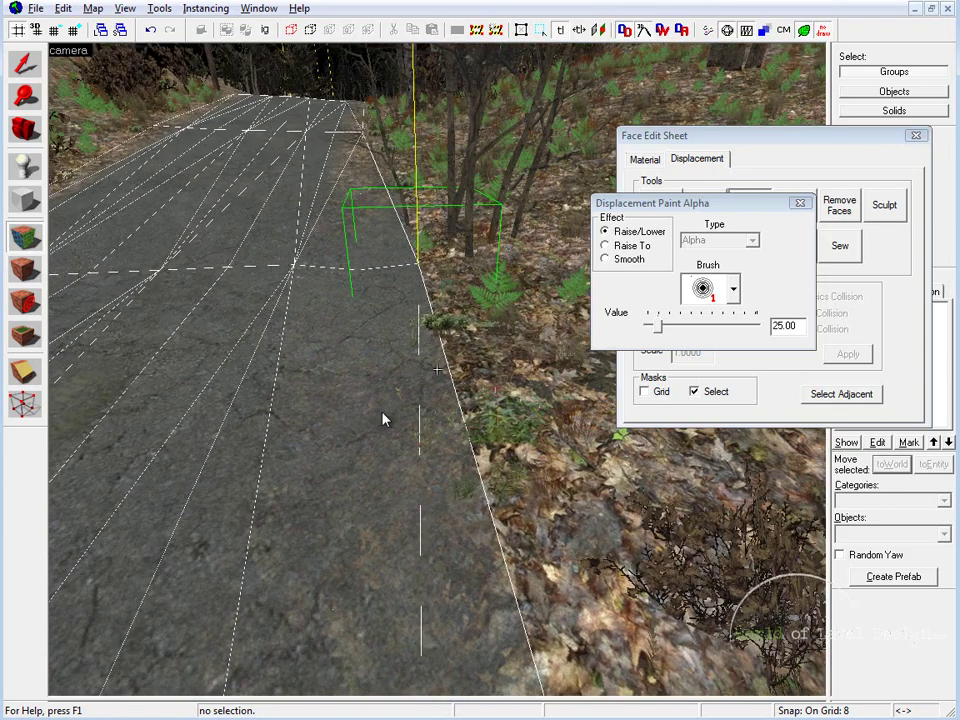
key(w)
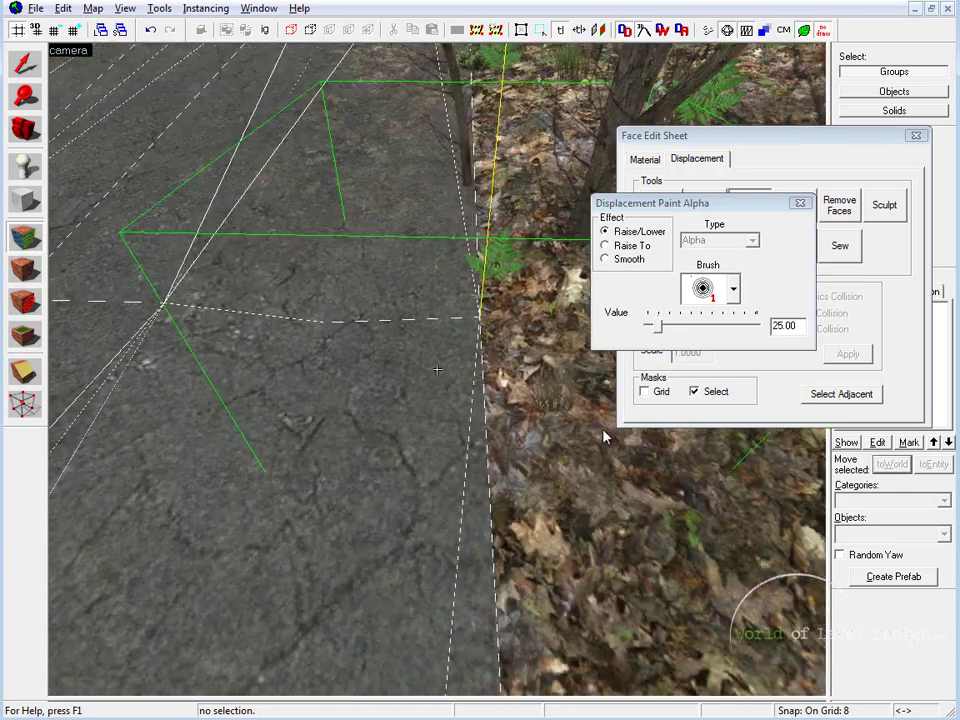
right_drag(604, 436, 312, 373)
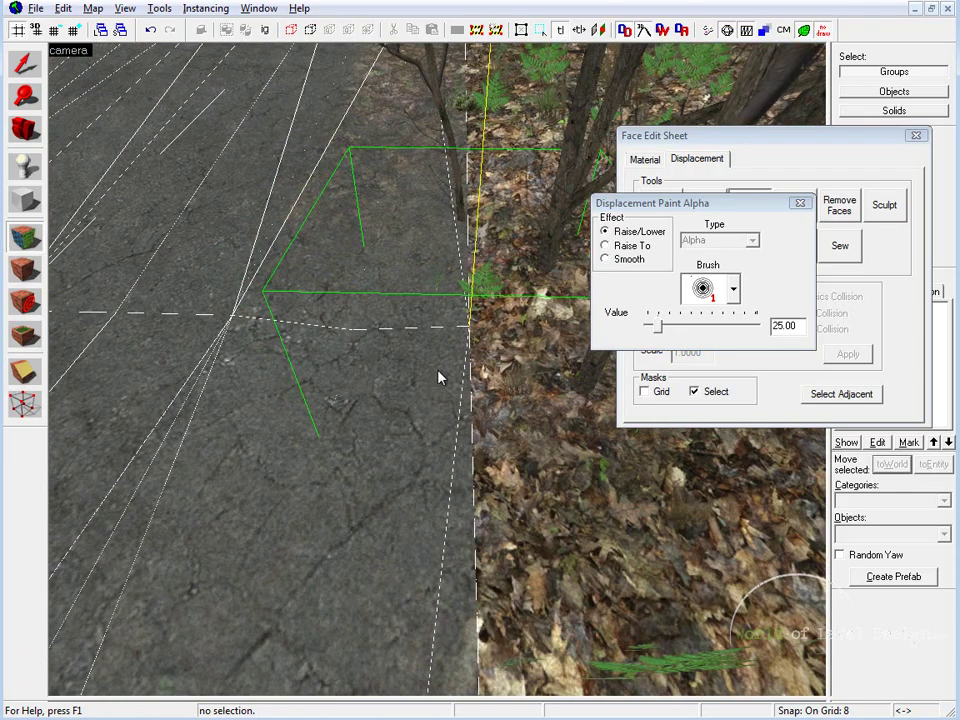
right_drag(439, 377, 224, 391)
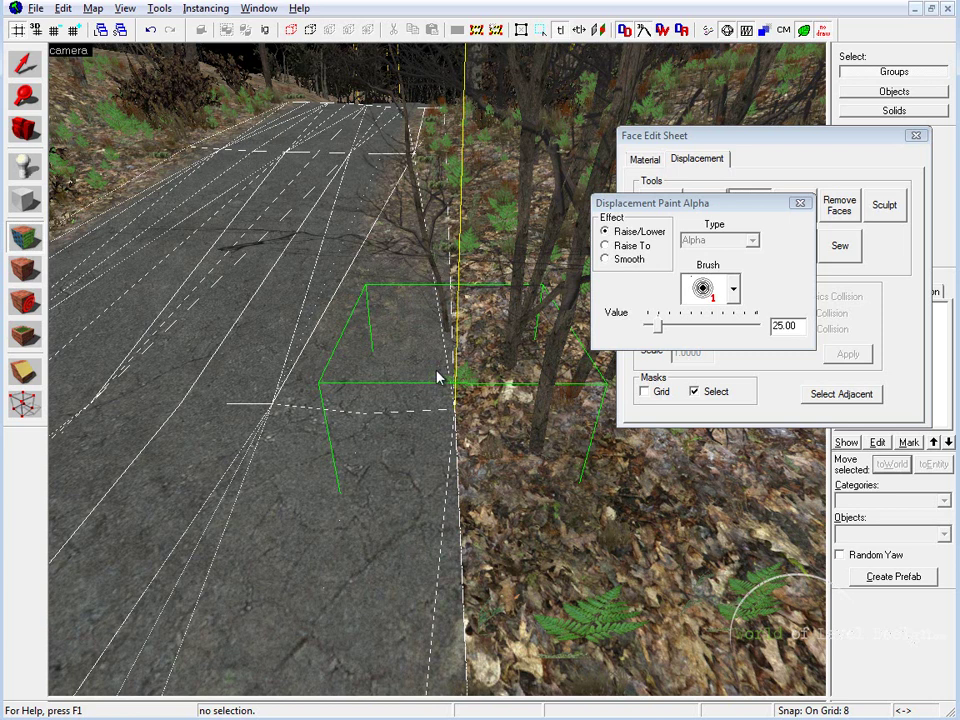
Paint the leaf blend back along the road's edge, close Paint Alpha and return to the Selection tool
mouse_move(443, 338)
mouse_down()
mouse_move(438, 228)
mouse_move(506, 150)
mouse_move(449, 271)
mouse_up()
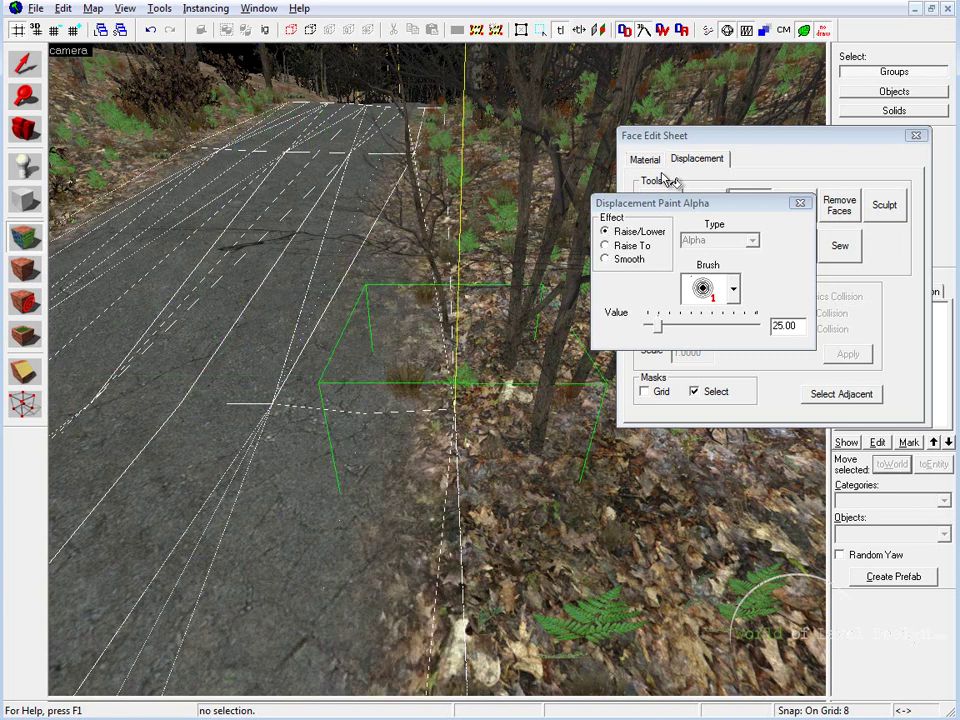
click(799, 204)
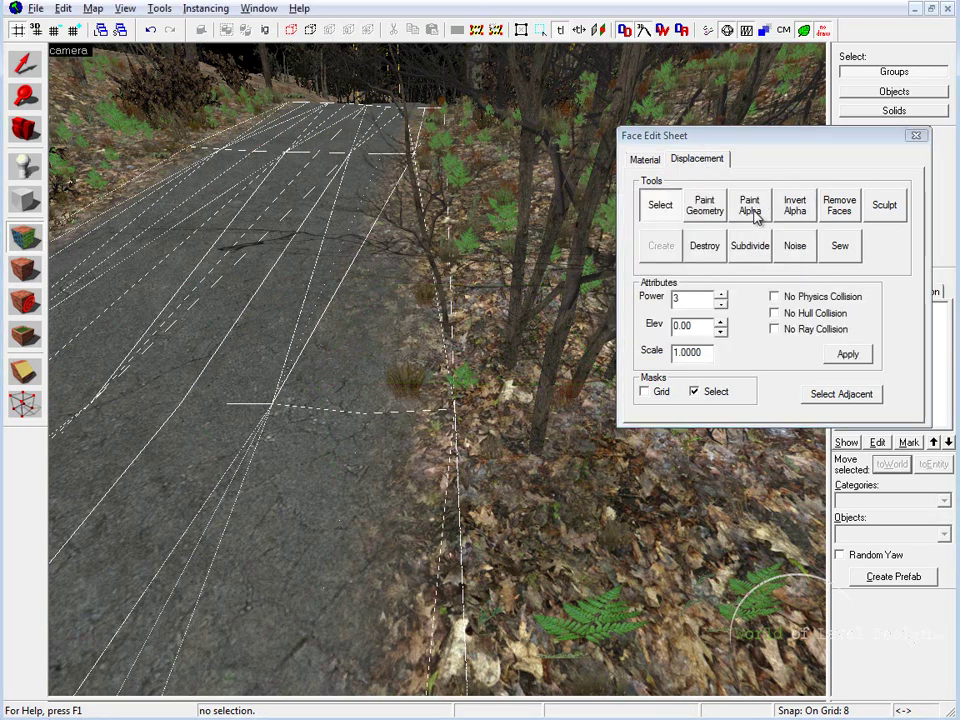
key(shift+s)
key(z)
key(w)
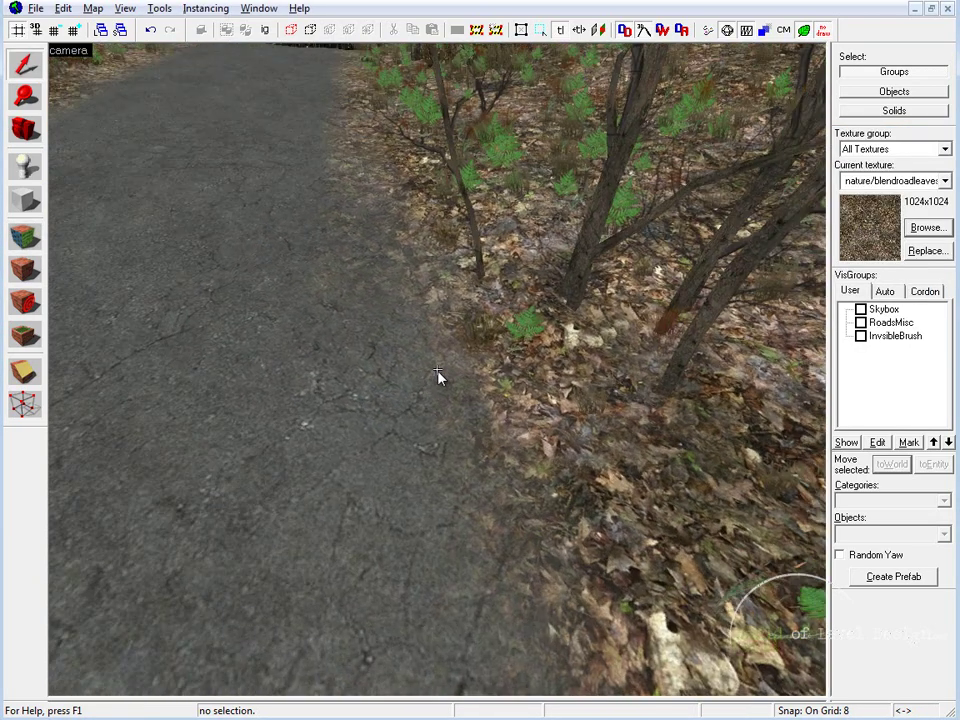
Select the leafy terrain displacements on each side of the road to inspect how they border the blended road surface
click(437, 377)
click(460, 285)
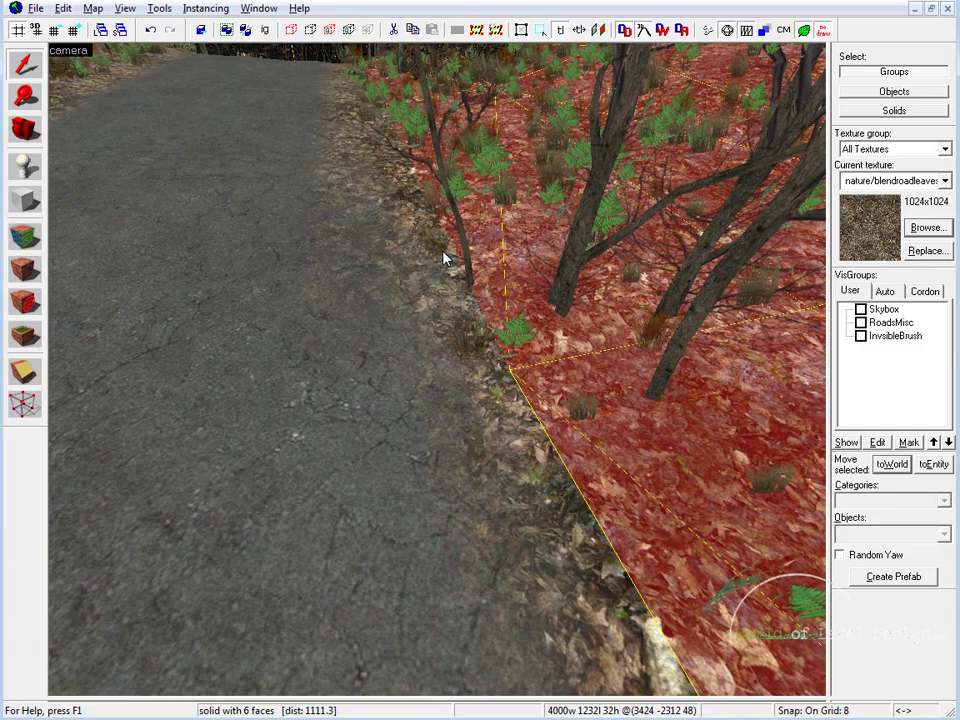
key(z)
key(s)
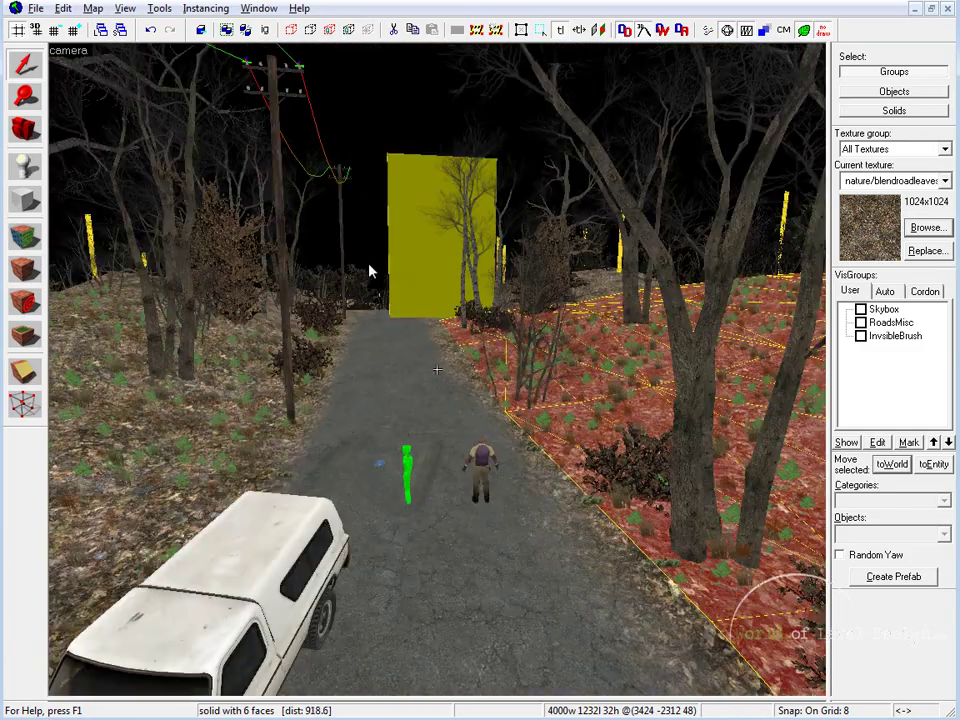
click(483, 200)
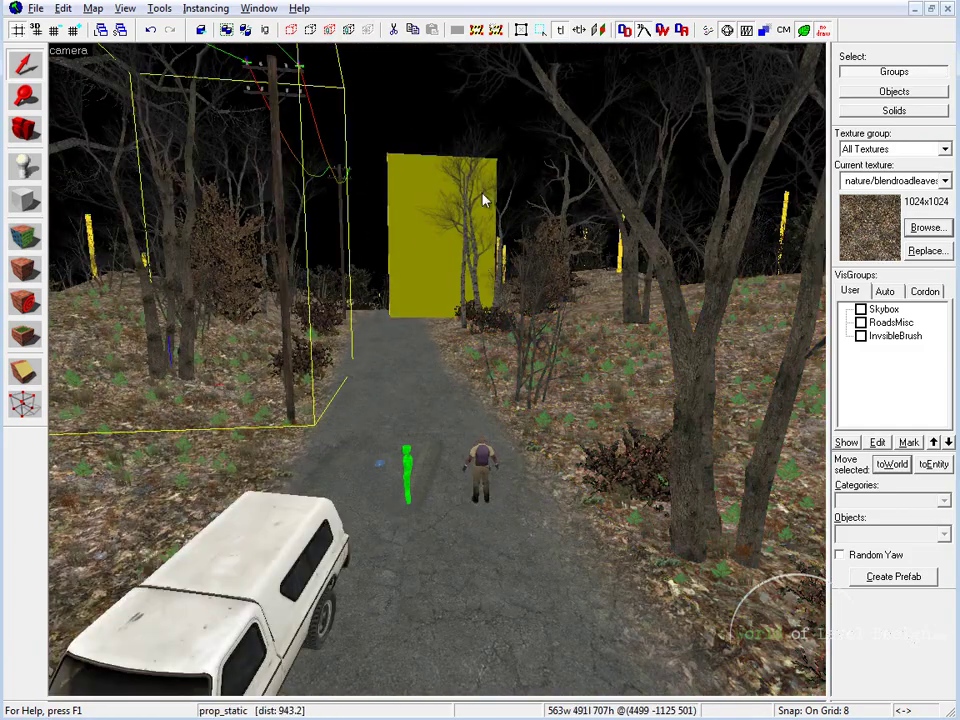
click(439, 377)
click(490, 380)
key(w)
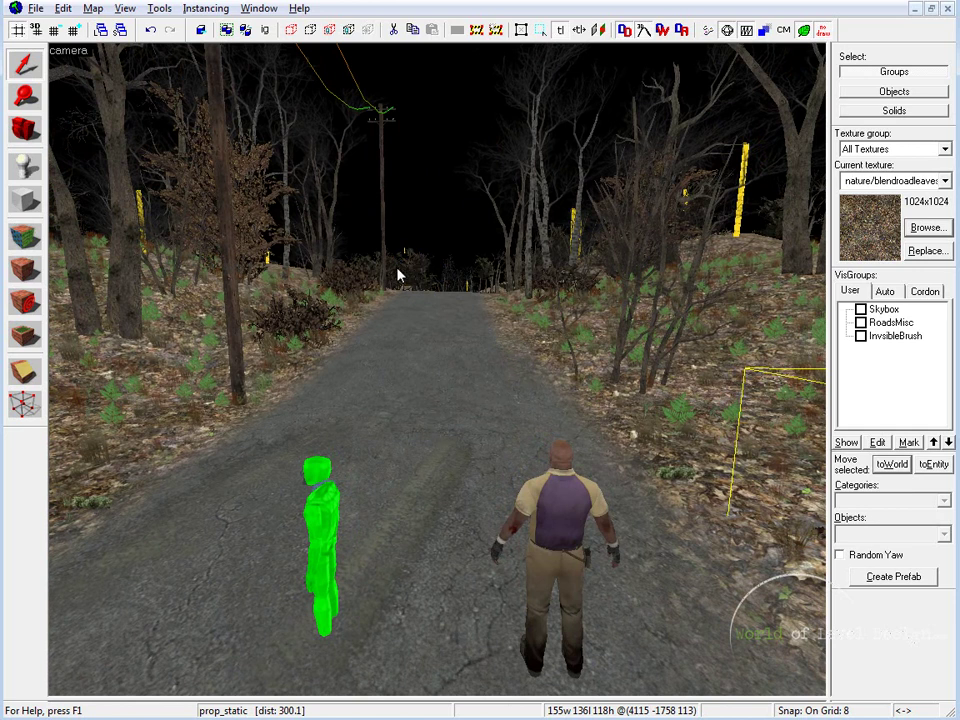
click(435, 378)
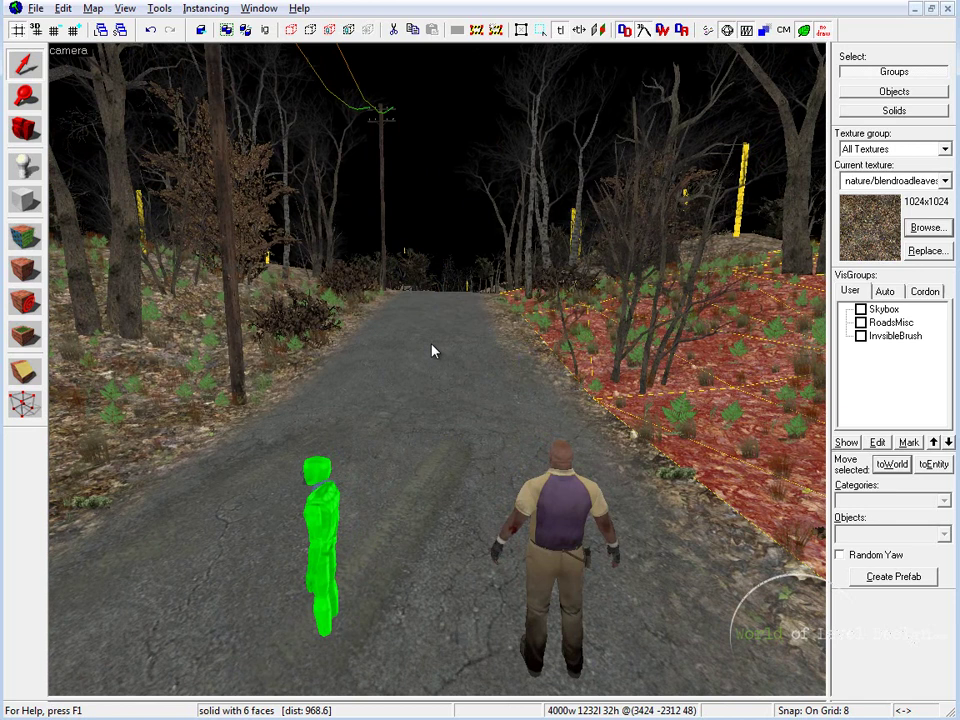
click(453, 402)
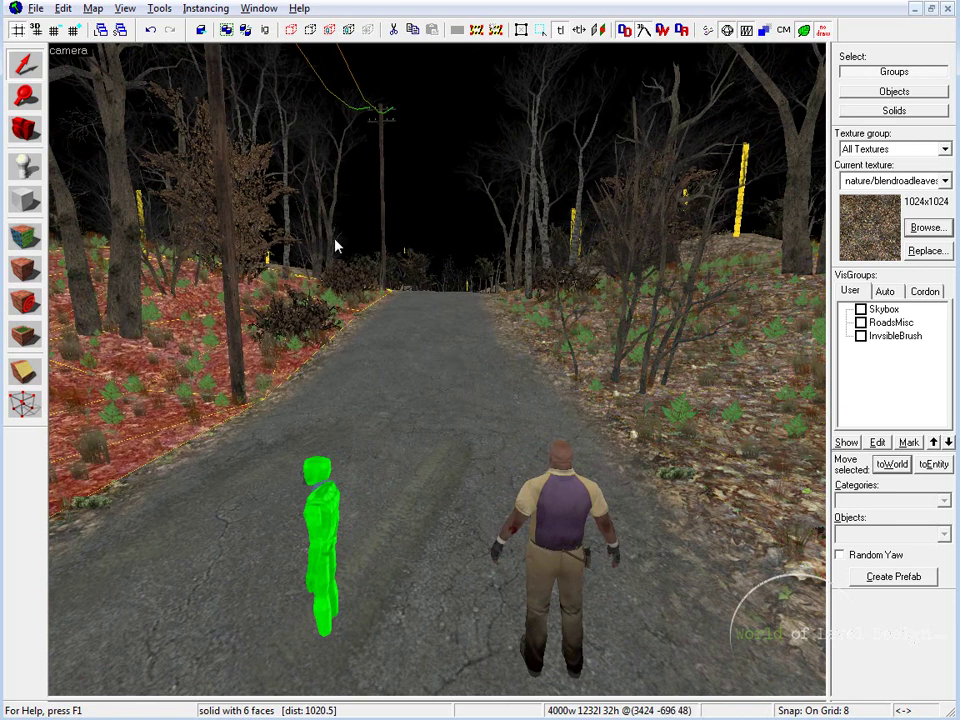
click(498, 232)
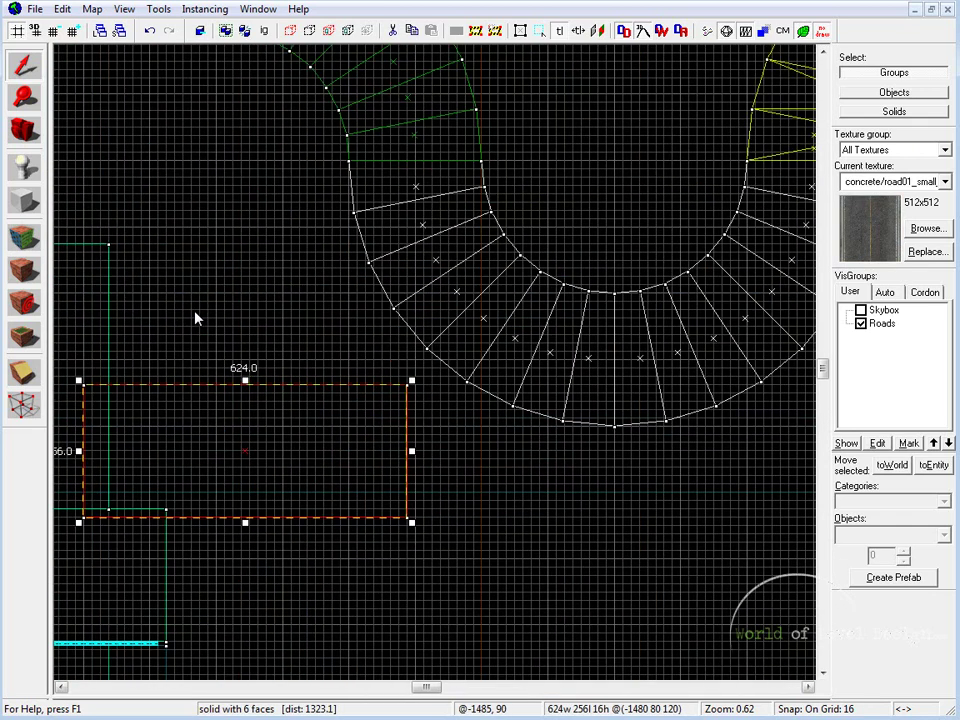
In the street map, resize the flat road-textured brush to 624 by 528 units, place it inside the road curve and lower it
drag(416, 308, 435, 372)
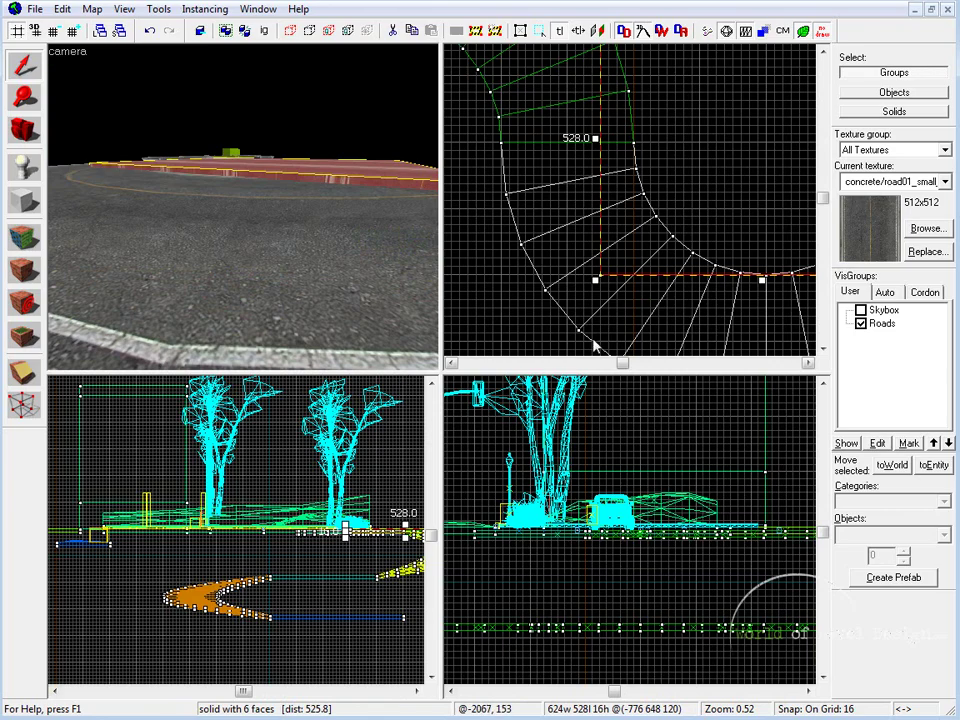
key(ctrl+e)
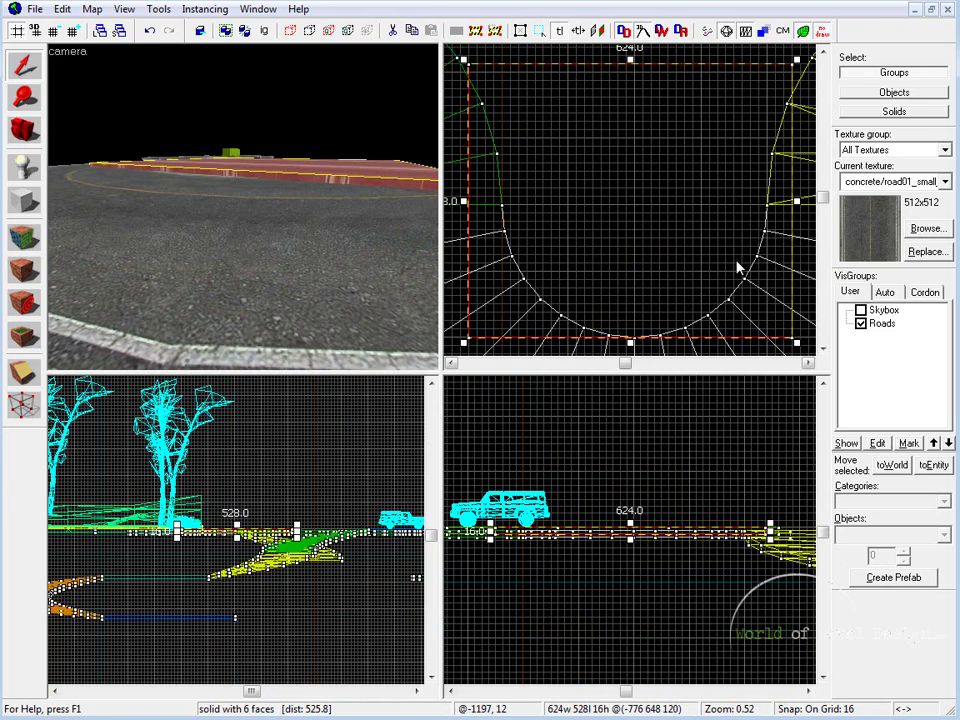
key(Down)
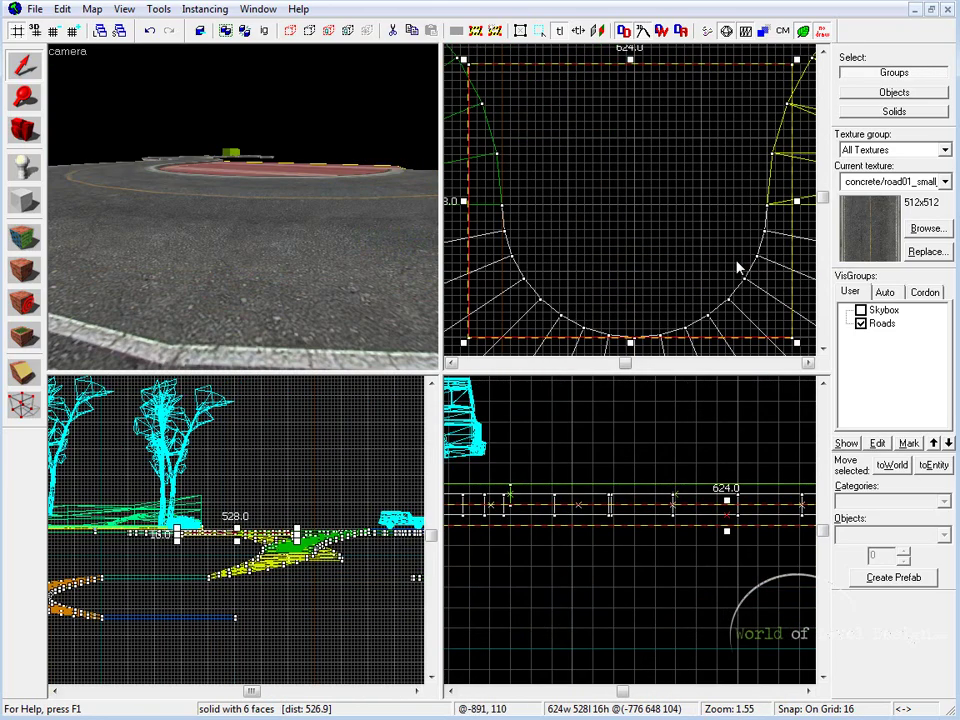
key(shift+z)
key(z)
key(s)
key(w)
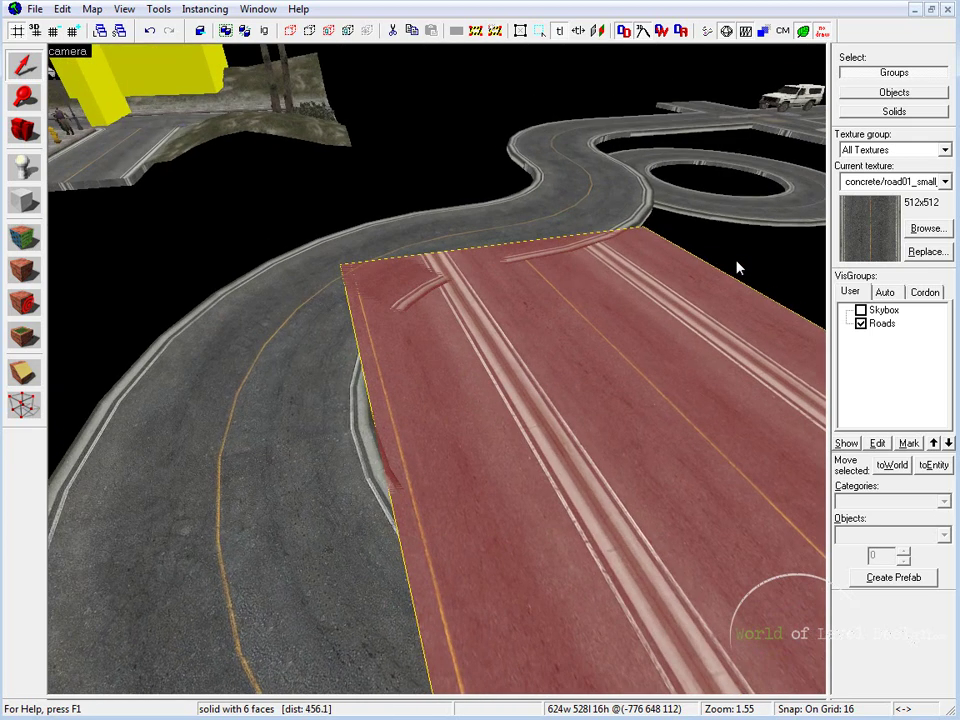
key(z)
Pick up nature/blend_docks_grass_dirt from the existing terrain displacement and apply it to the flat brush's top face
click(24, 238)
click(252, 130)
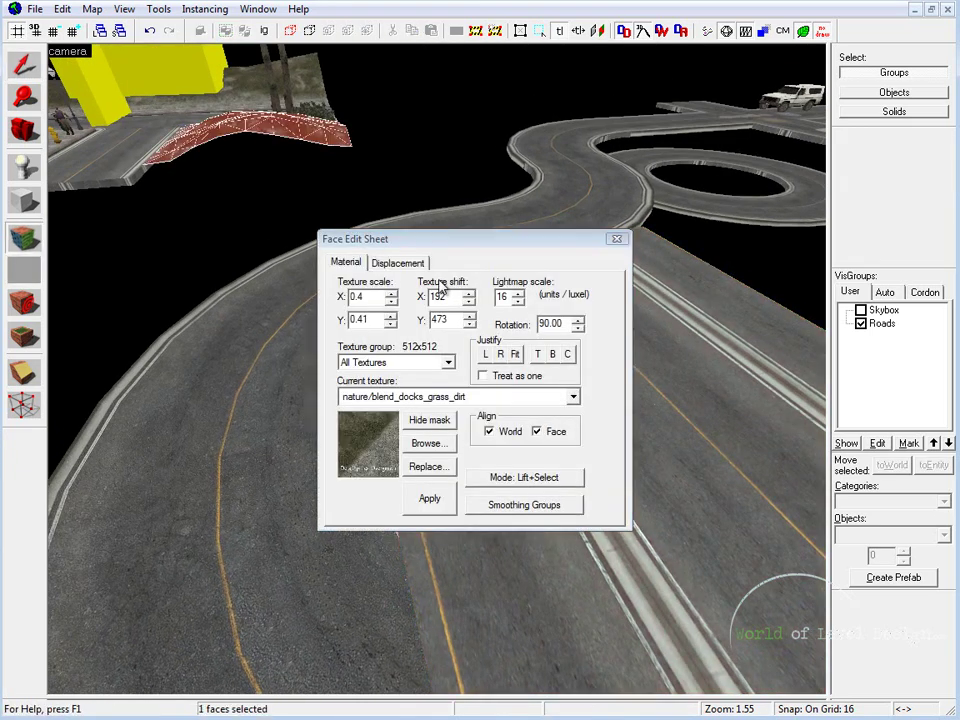
right_click(476, 588)
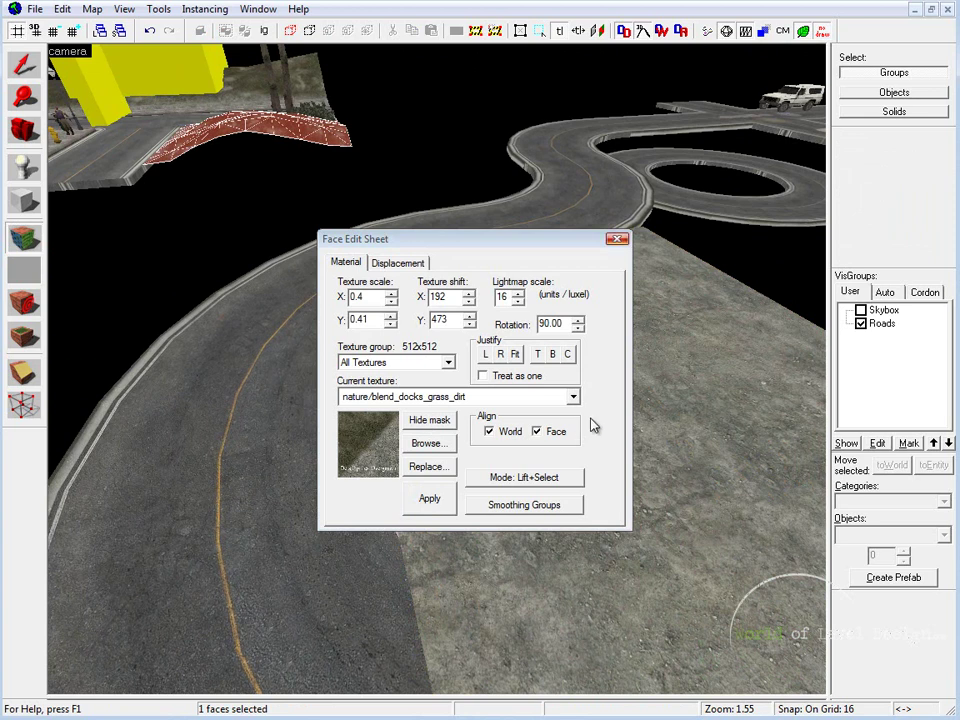
click(617, 239)
Select the brush's dirt-textured top face and create a displacement from it with power 2
key(z)
key(shift+a)
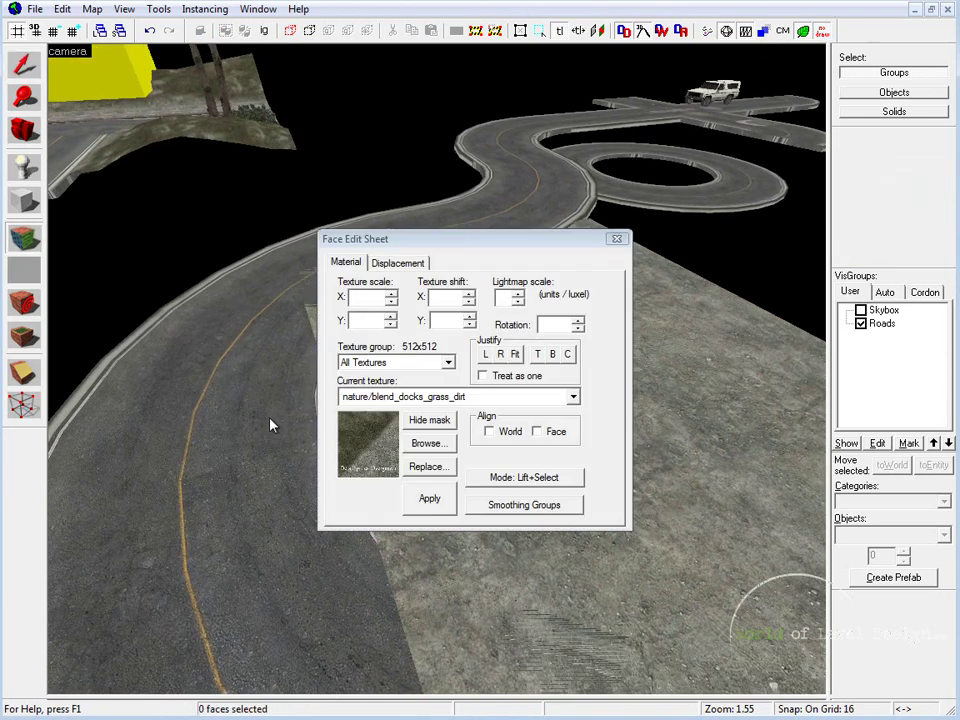
key(z)
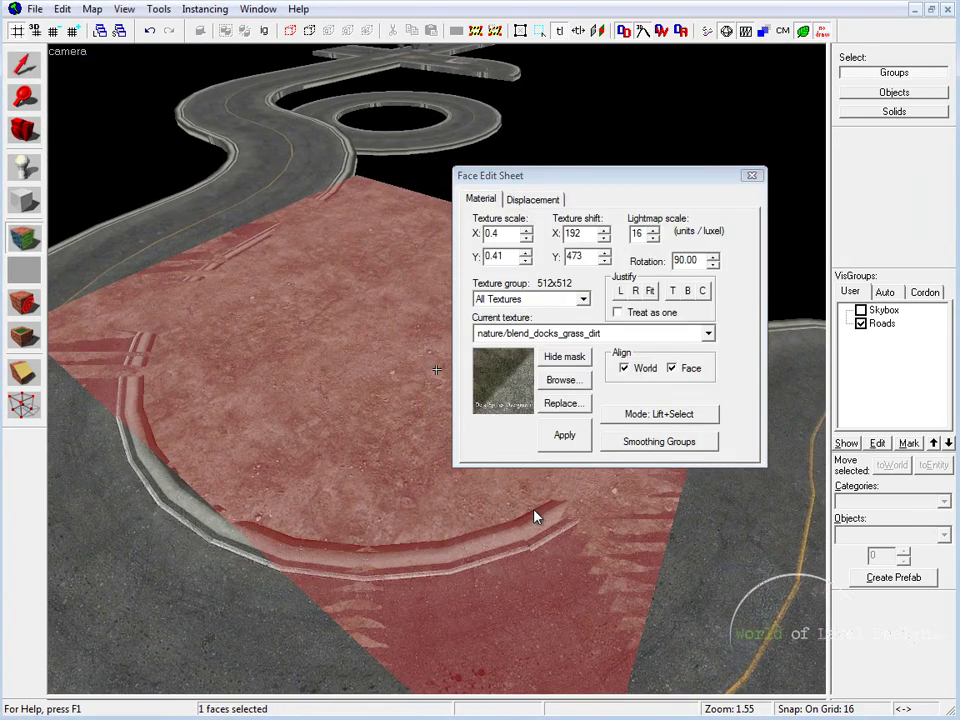
click(533, 200)
click(496, 286)
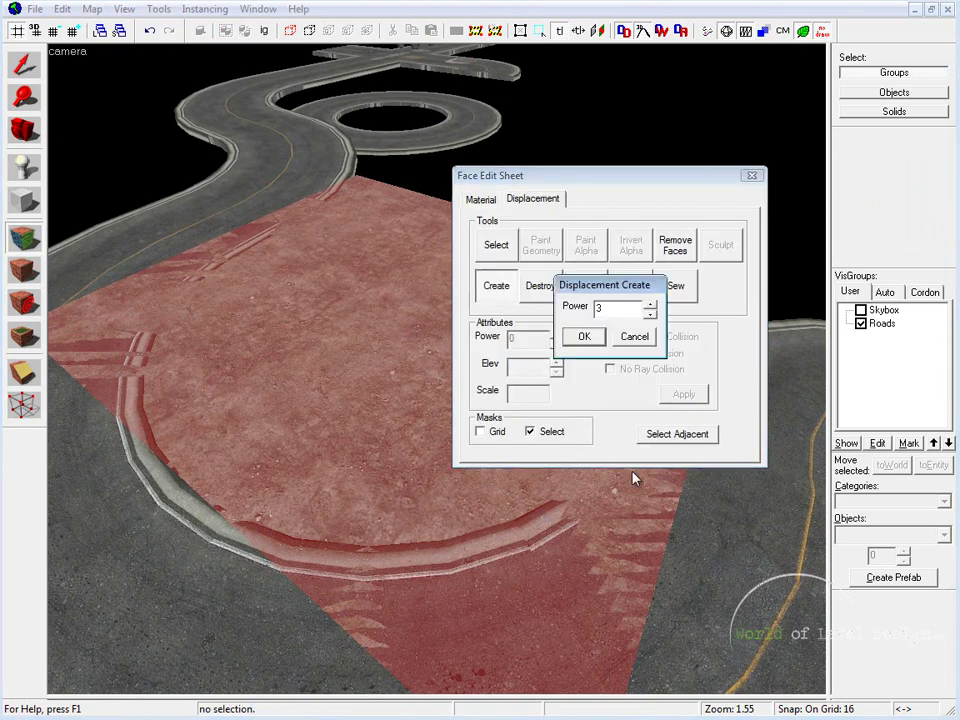
key(Return)
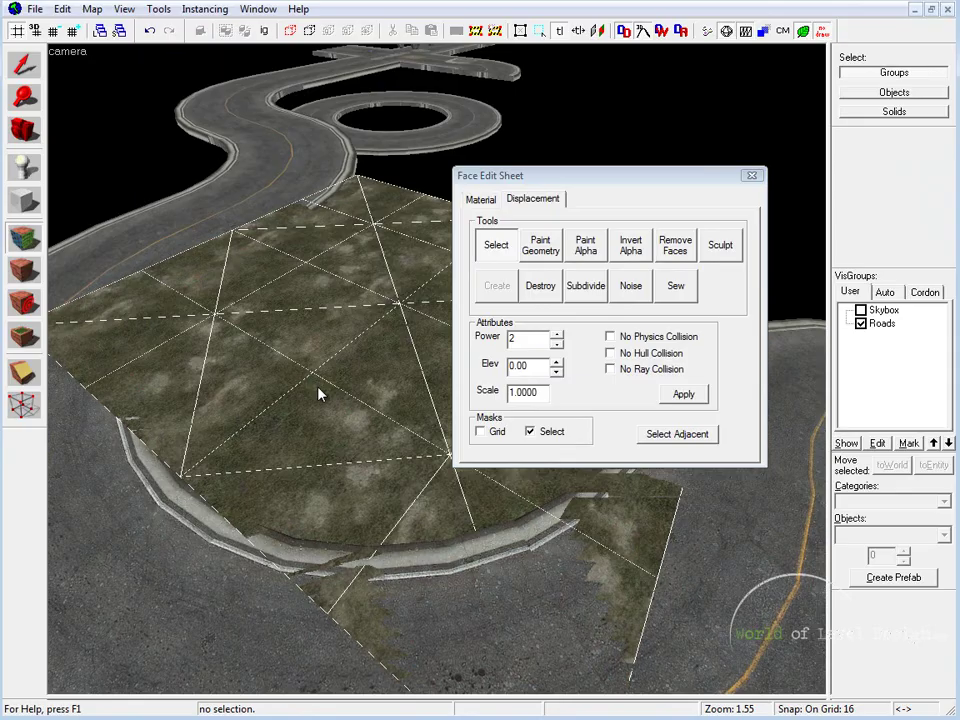
Select the new grass displacement and examine from several angles how its edges overlap the curved road and curb
key(shift+s)
key(z)
key(z)
click(436, 369)
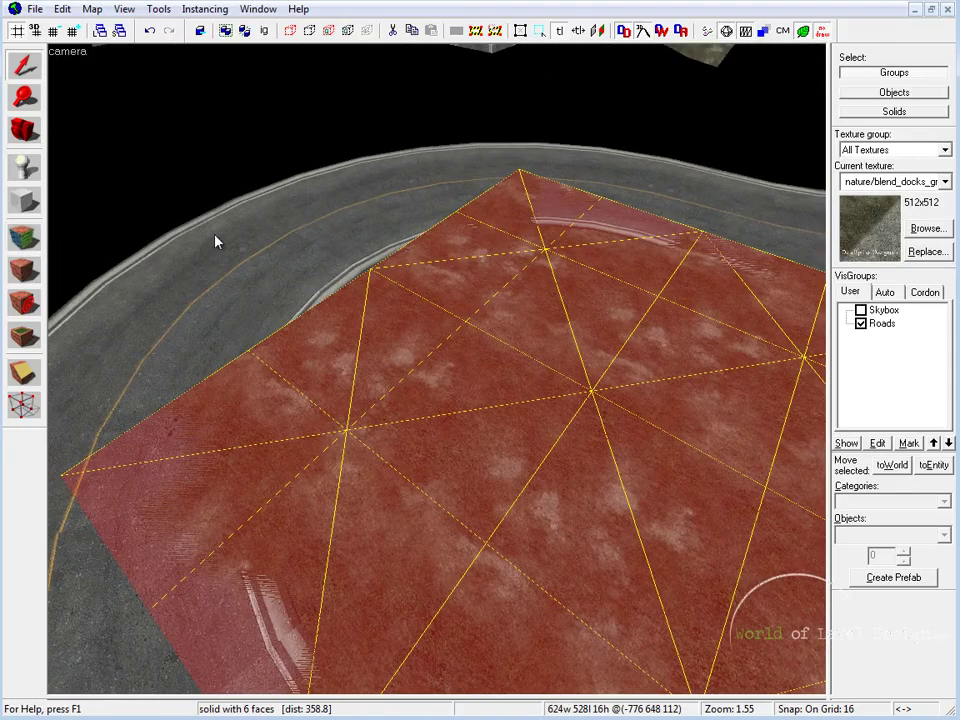
key(z)
key(s)
key(z)
key(z)
key(d)
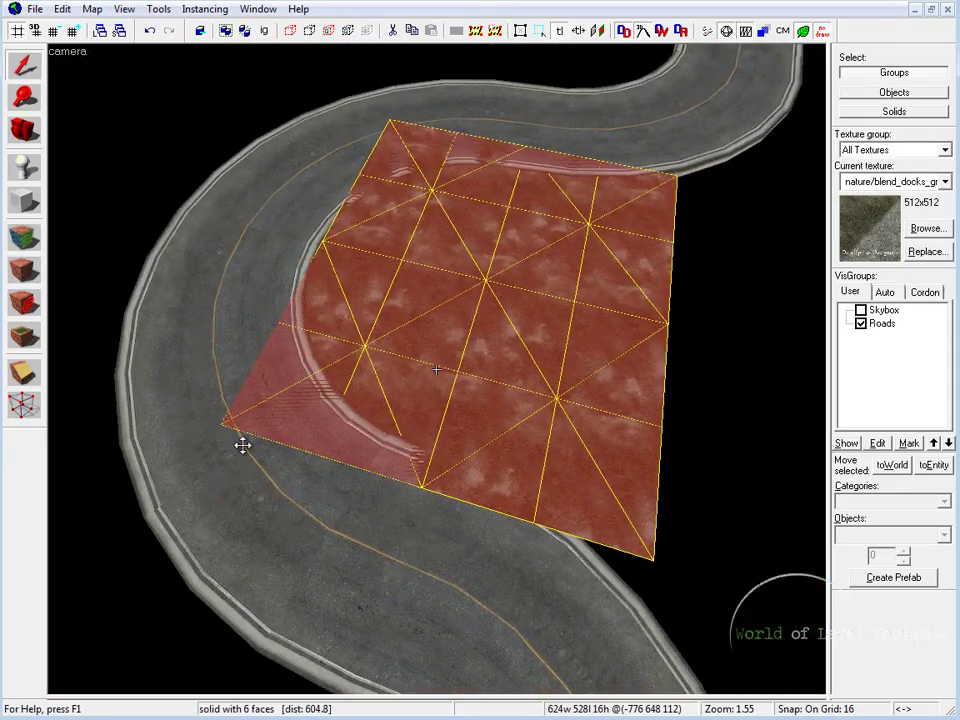
key(w)
key(a)
key(z)
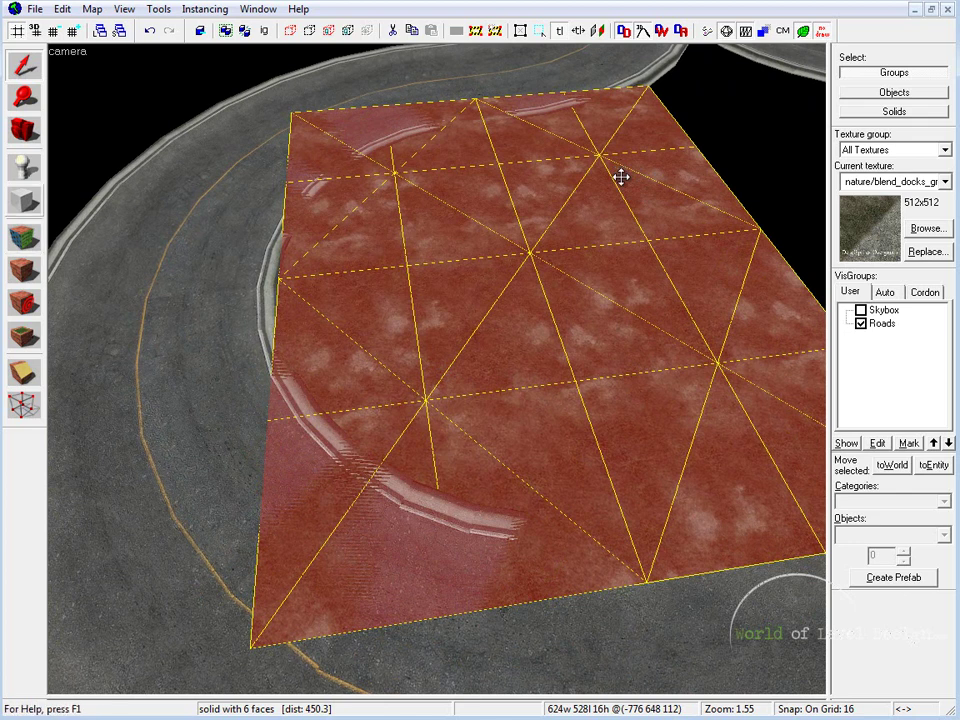
Open geometry painting for the grass displacement and set the paint axis to Z-Axis
key(shift+a)
click(533, 199)
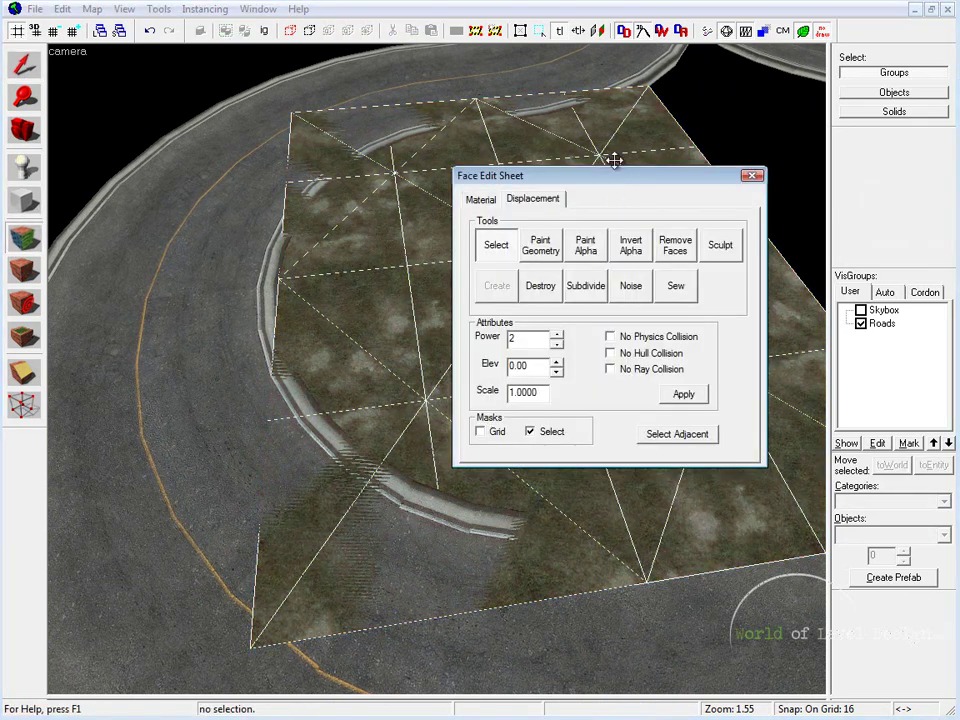
click(559, 245)
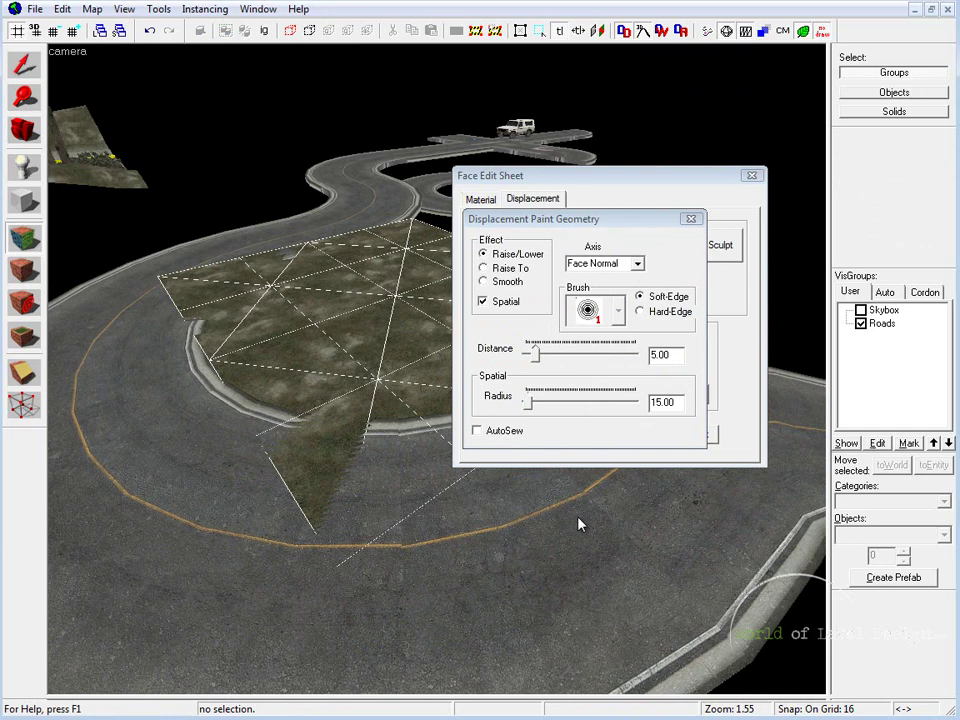
click(637, 264)
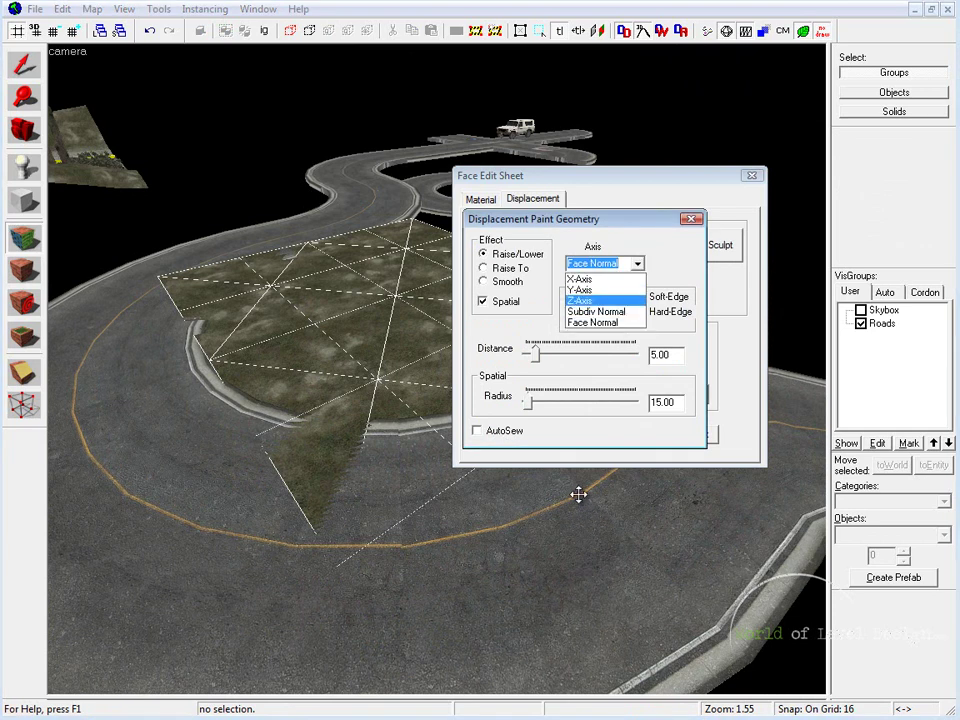
key(Return)
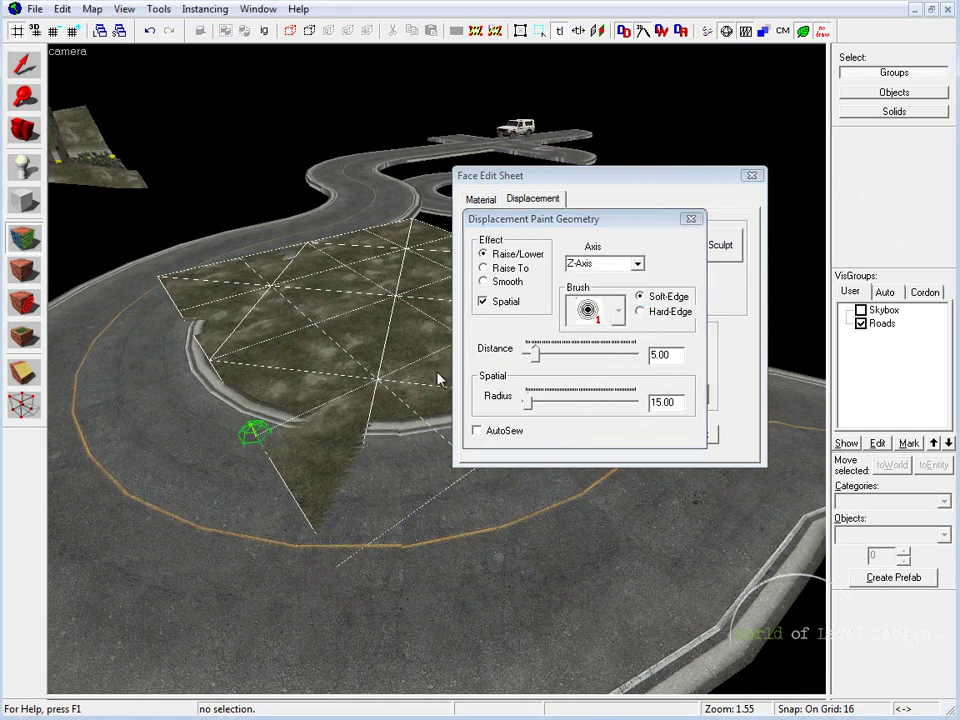
Lower the grass displacement's outer vertices around the curve so its edges sink beneath the road and curb
right_click(255, 433)
right_click(208, 358)
right_click(178, 309)
right_click(238, 256)
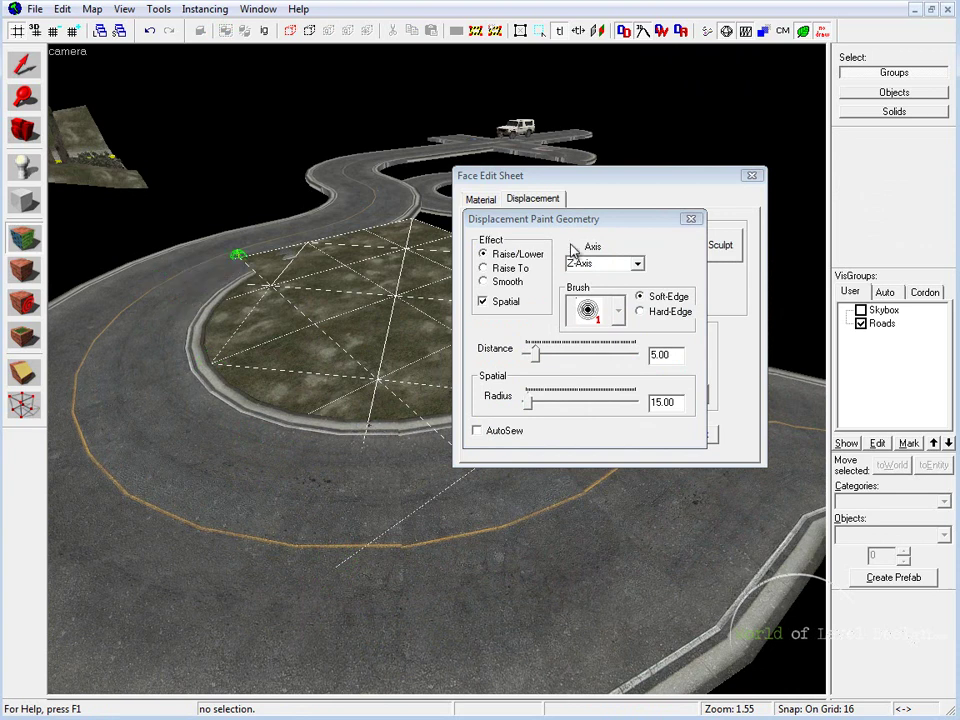
right_click(306, 240)
right_click(362, 227)
right_click(411, 216)
key(z)
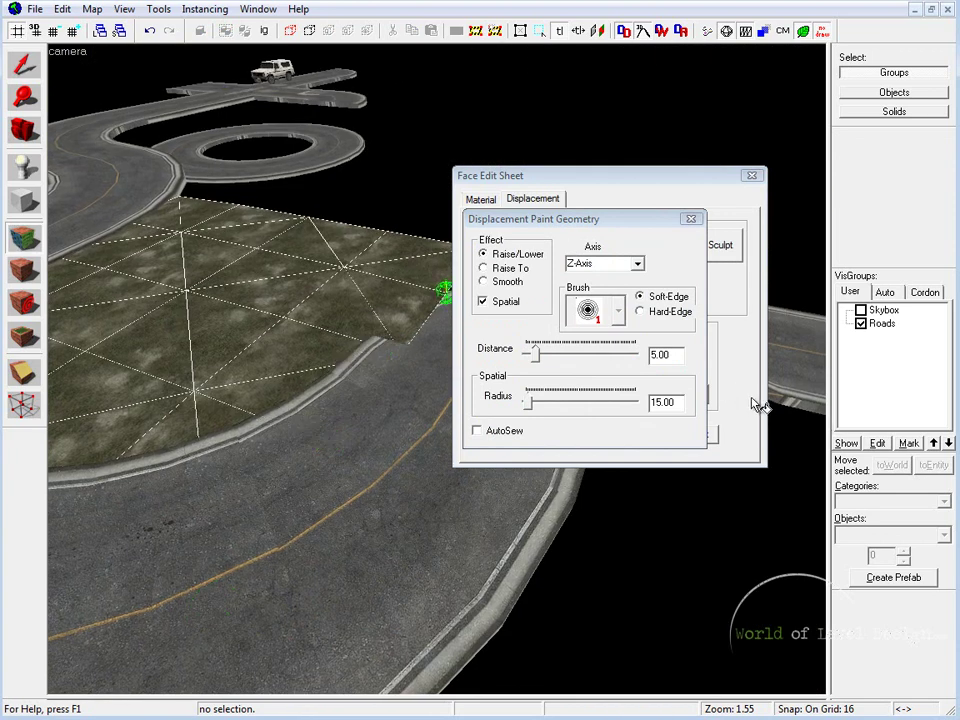
key(z)
key(z)
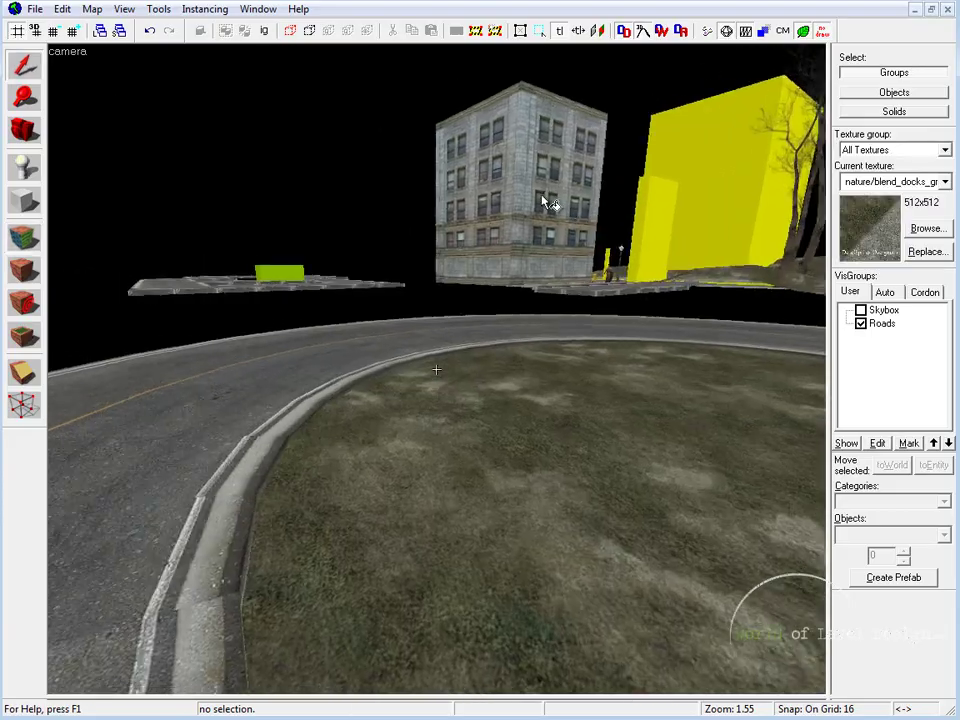
Select the grass displacement and examine how its lowered edges meet the inner curb
key(z)
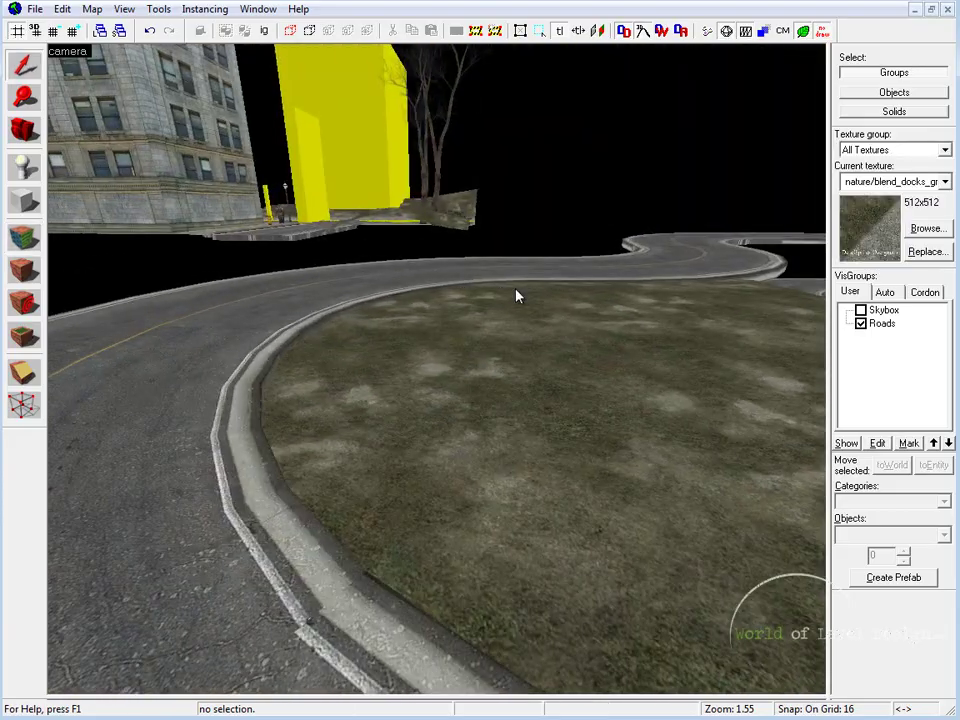
click(515, 289)
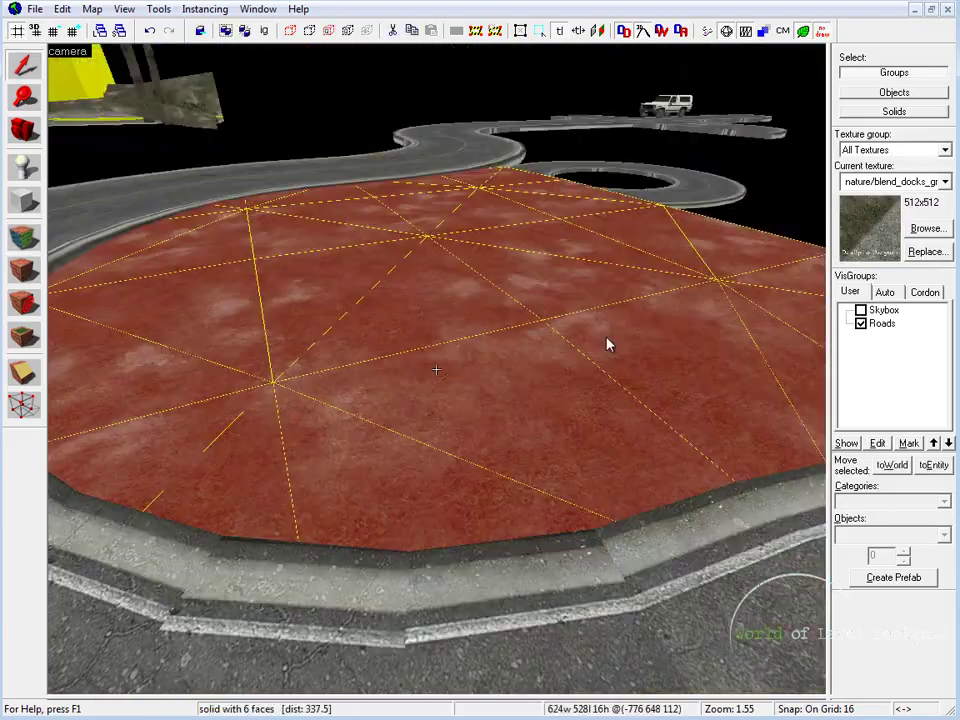
key(s)
key(w)
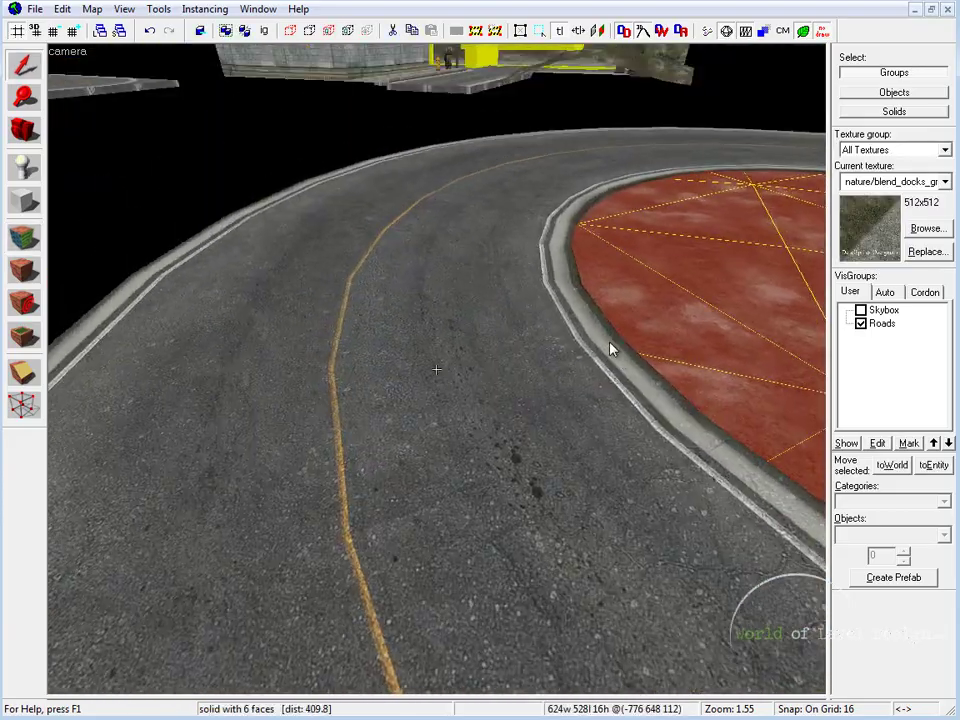
key(s)
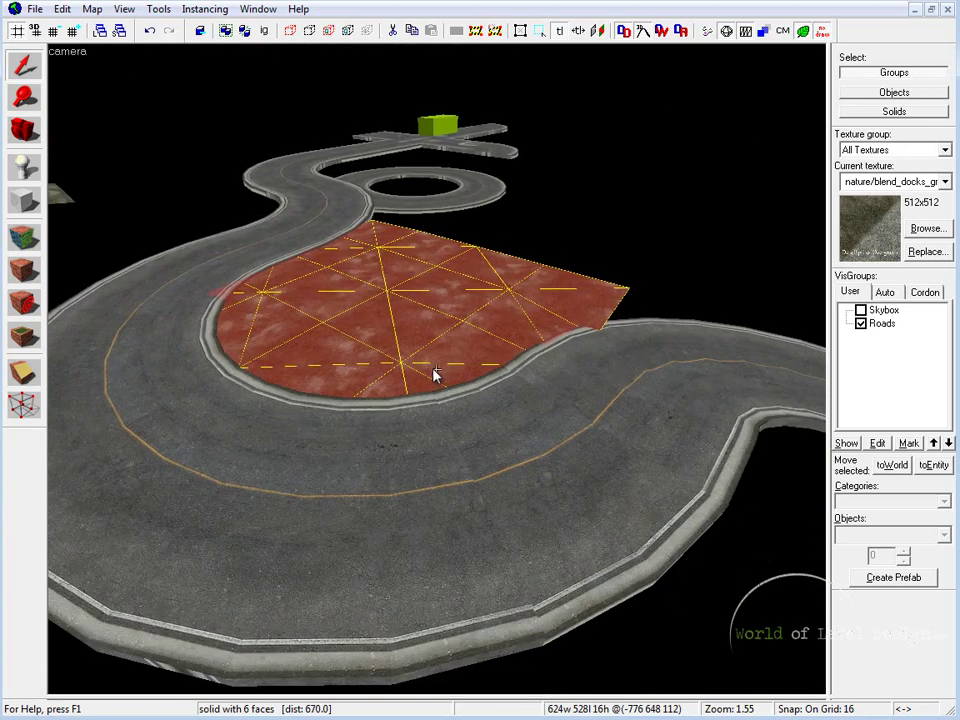
Try to reshape the power 2 grass displacement at a vertex near the curb with Z-Axis geometry painting, and undo it
key(shift+a)
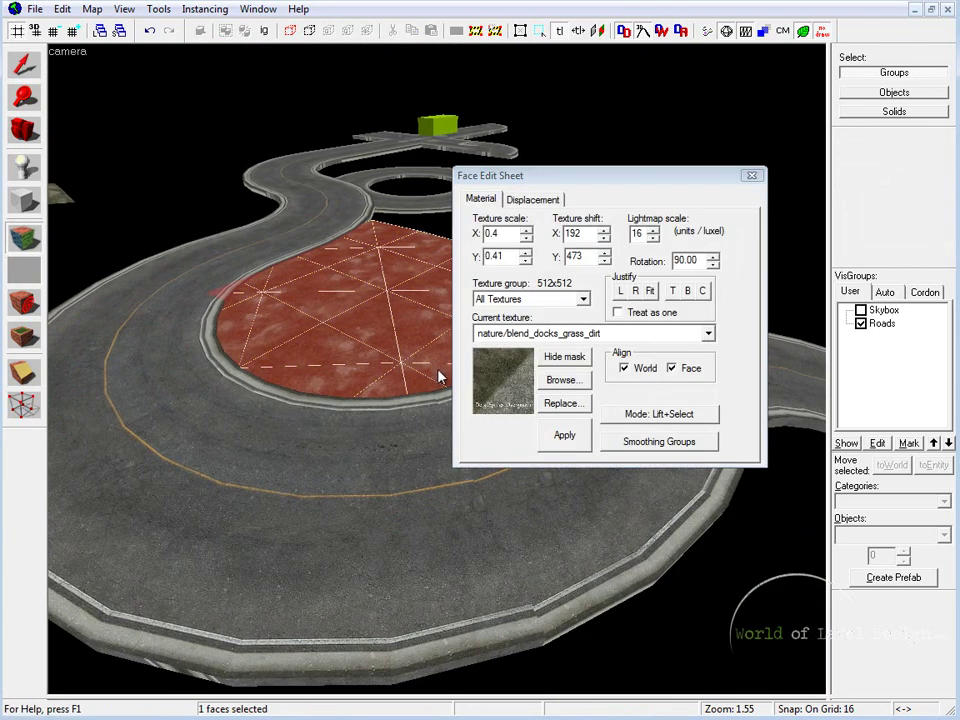
click(532, 199)
click(542, 251)
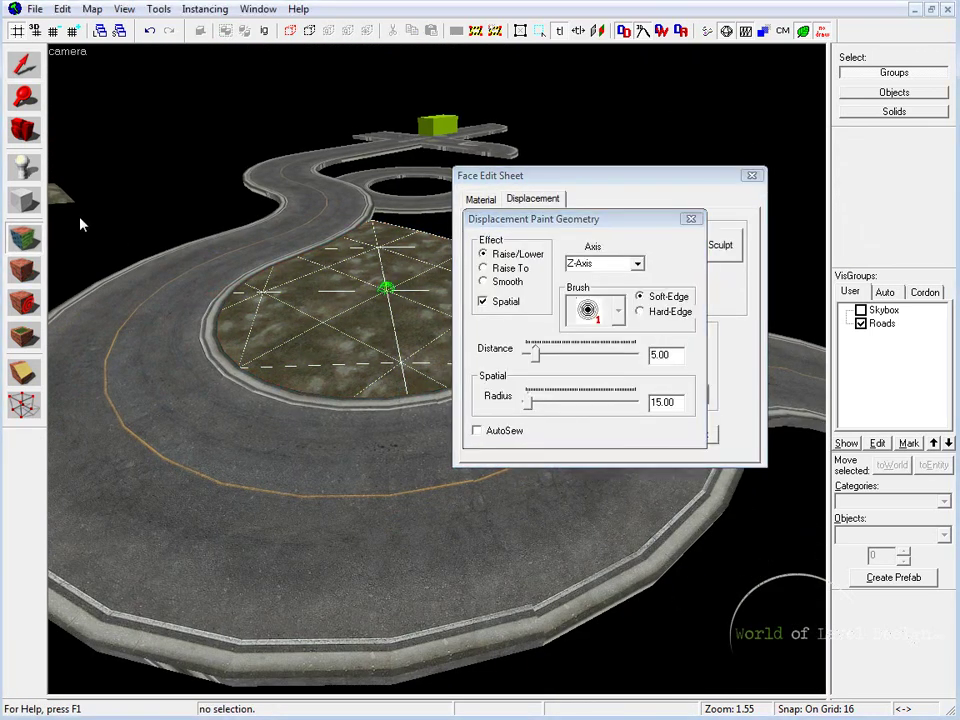
click(401, 357)
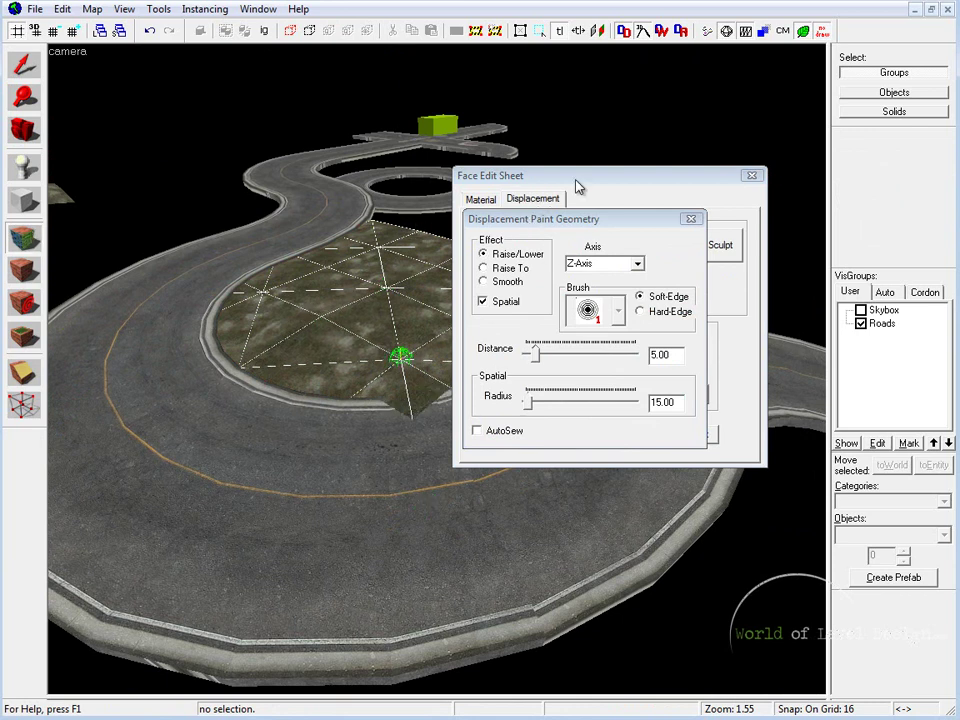
key(ctrl+z)
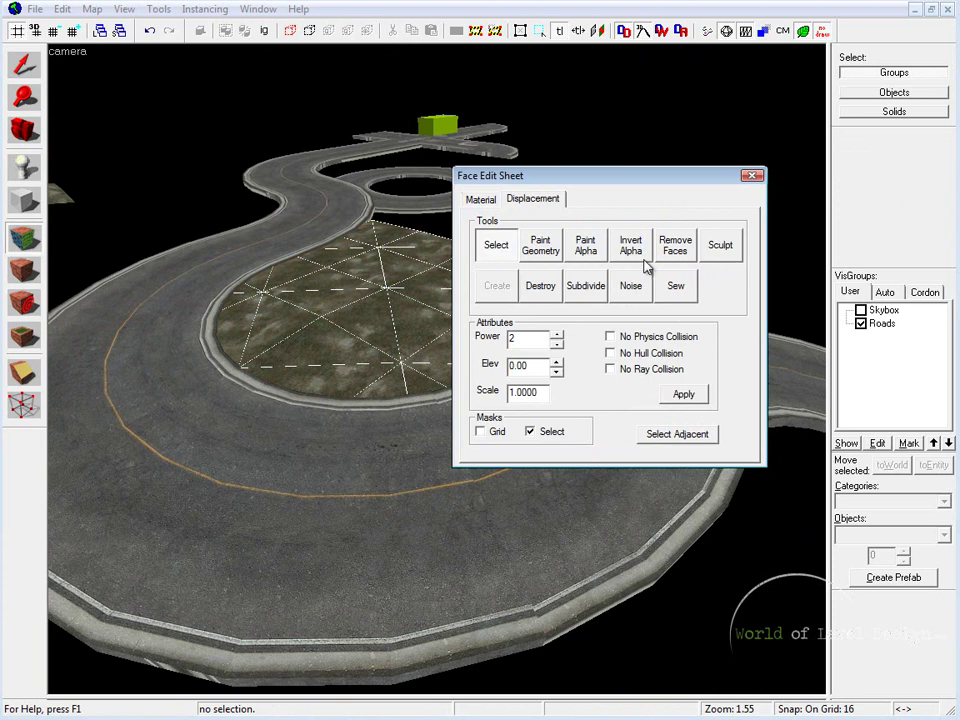
Set the grass displacement's power to 3 and reopen geometry painting to check the denser mesh
key(z)
key(w)
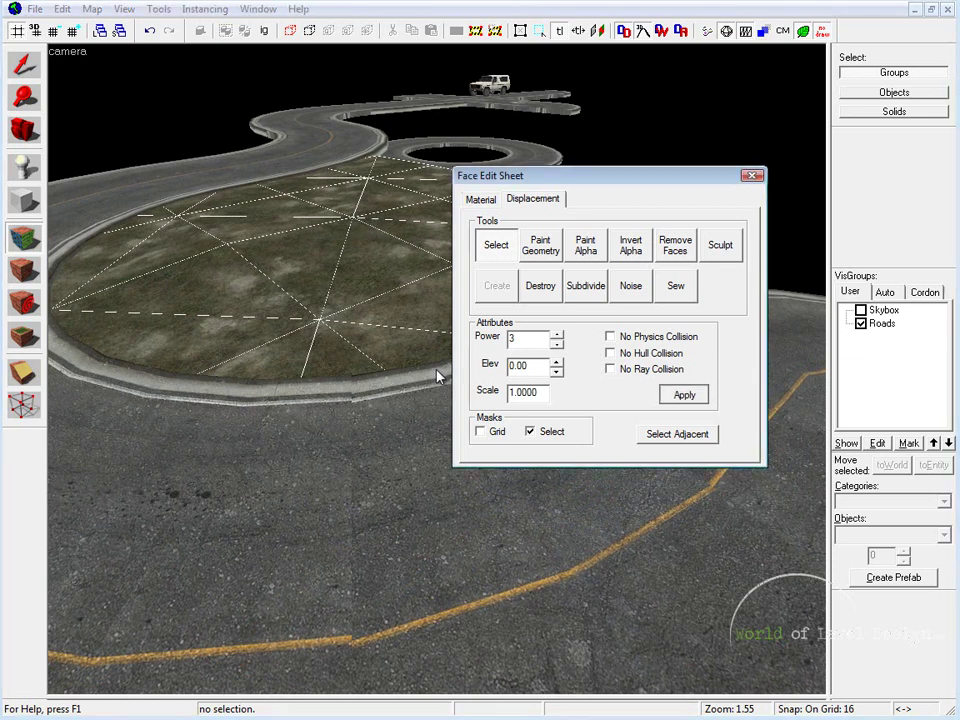
click(541, 246)
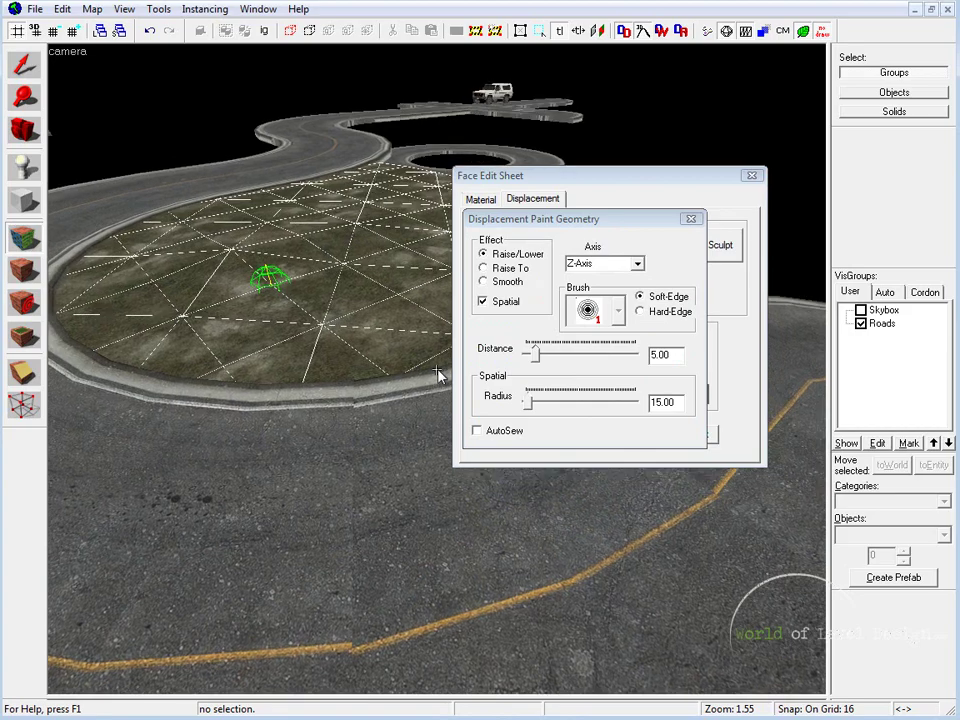
key(Up)
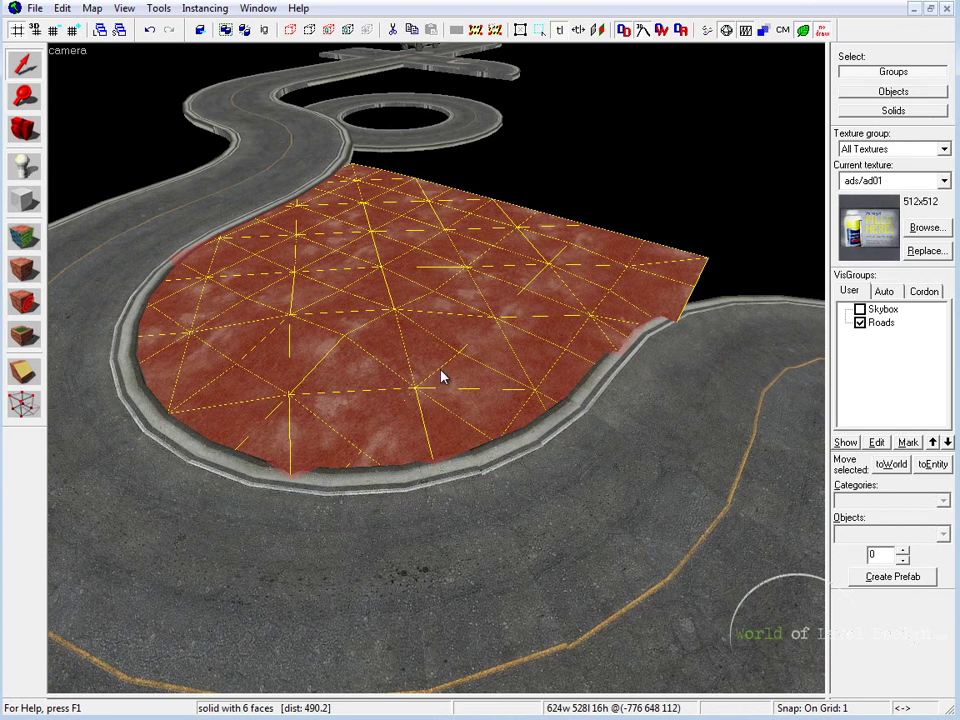
Try to paint the grass vertices near the curb along the Face Normal axis, and undo the stroke
key(shift+a)
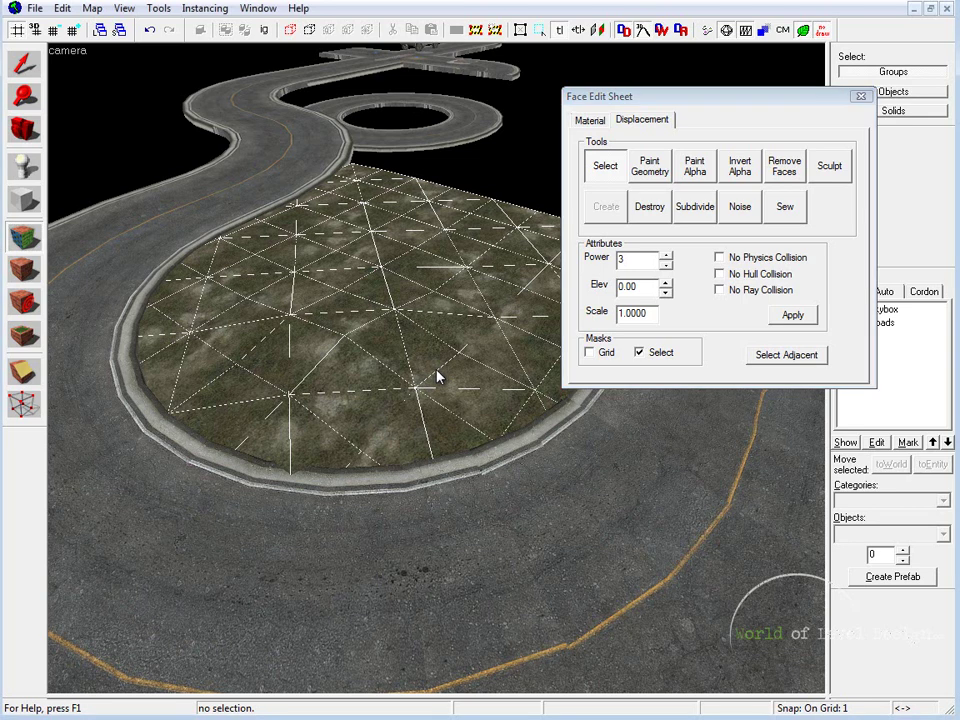
click(650, 167)
drag(287, 392, 274, 364)
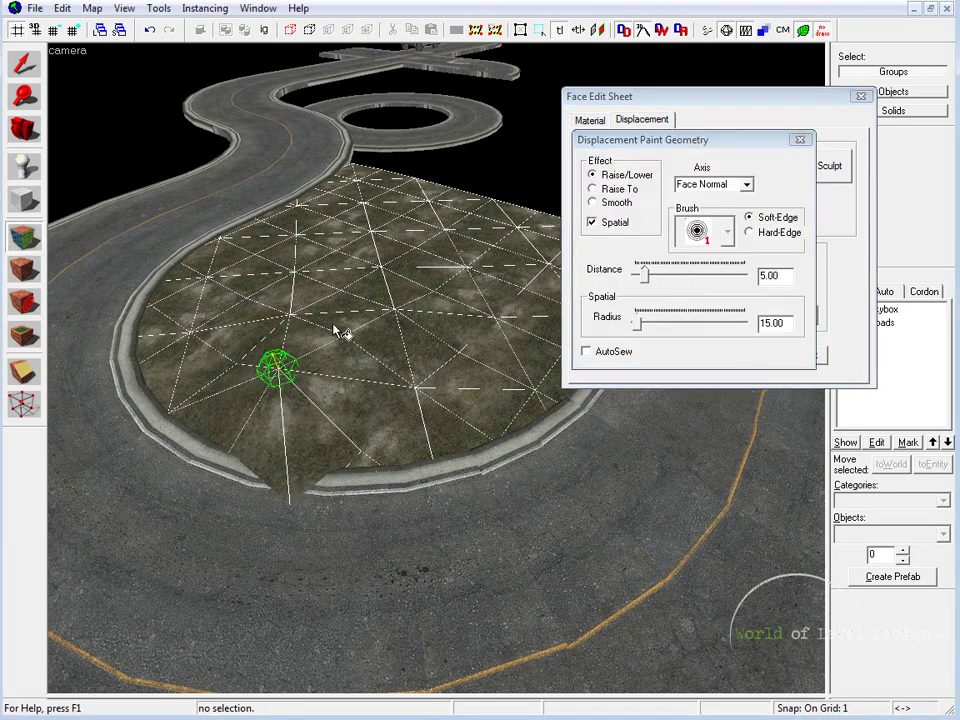
key(ctrl+z)
Switch the geometry paint axis to Z-Axis and then to Y-Axis for sideways vertex adjustment
click(746, 185)
click(712, 221)
click(746, 185)
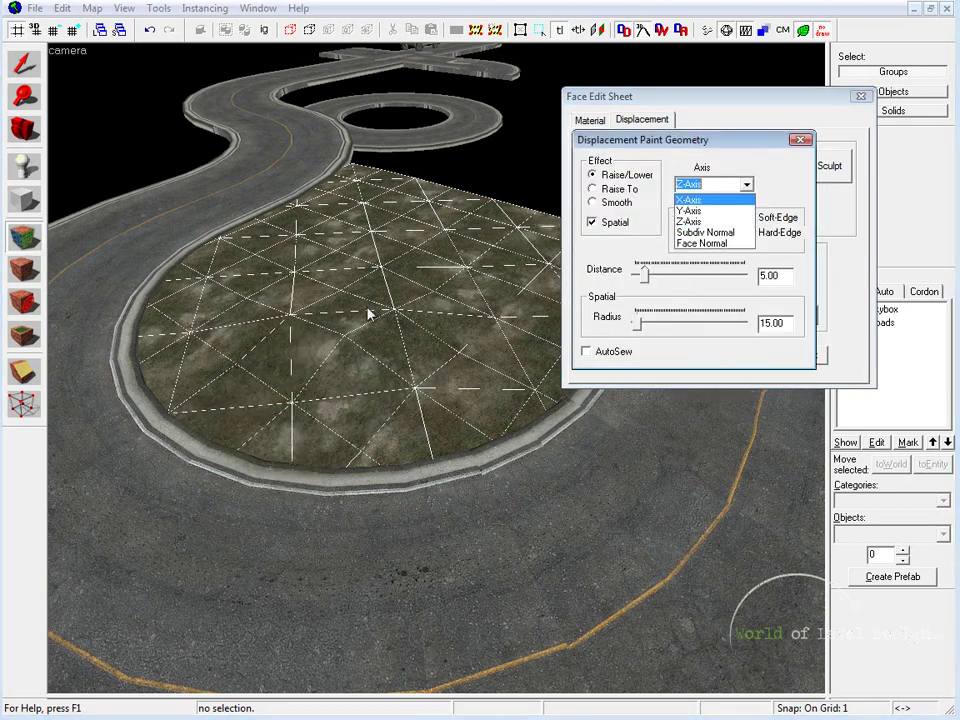
key(Down)
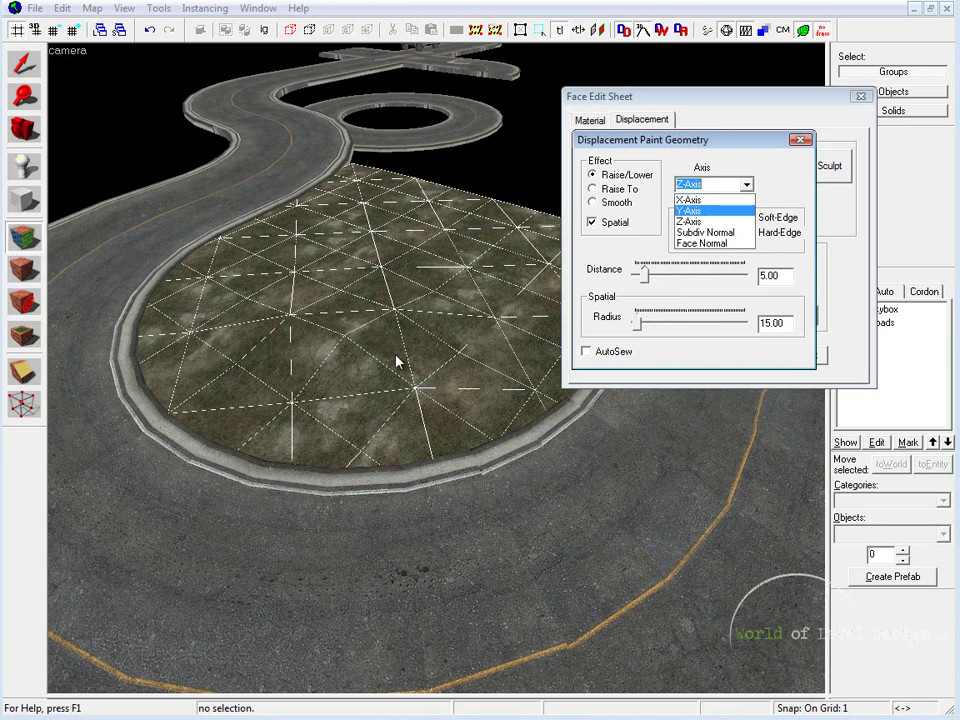
key(Return)
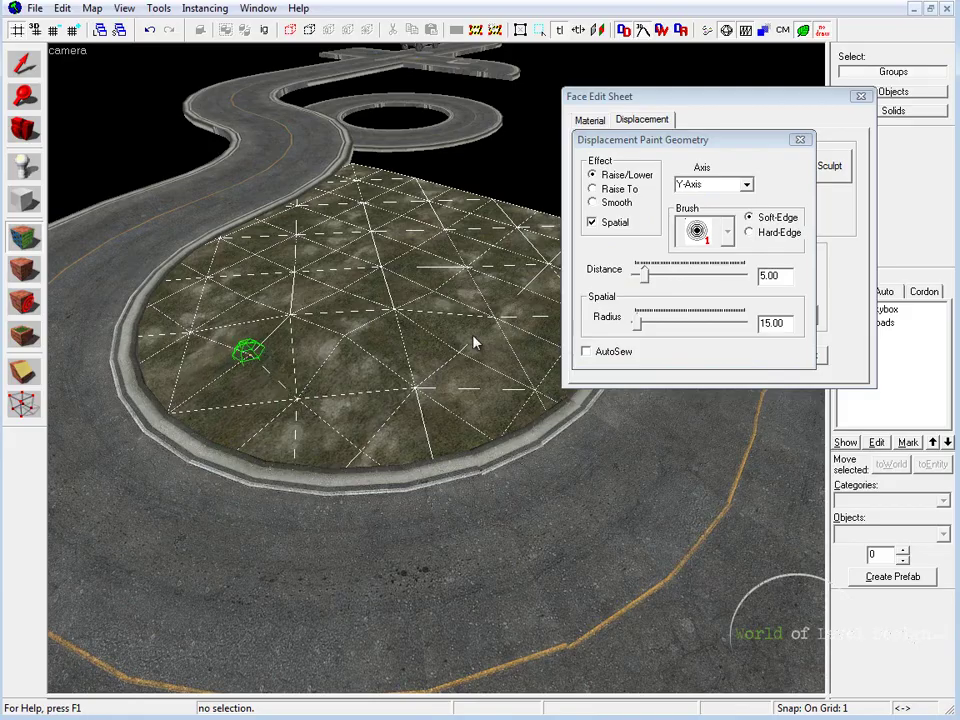
Examine the grass displacement's vertices and edge up close along the inner curb of the curve
key(z)
key(w)
key(z)
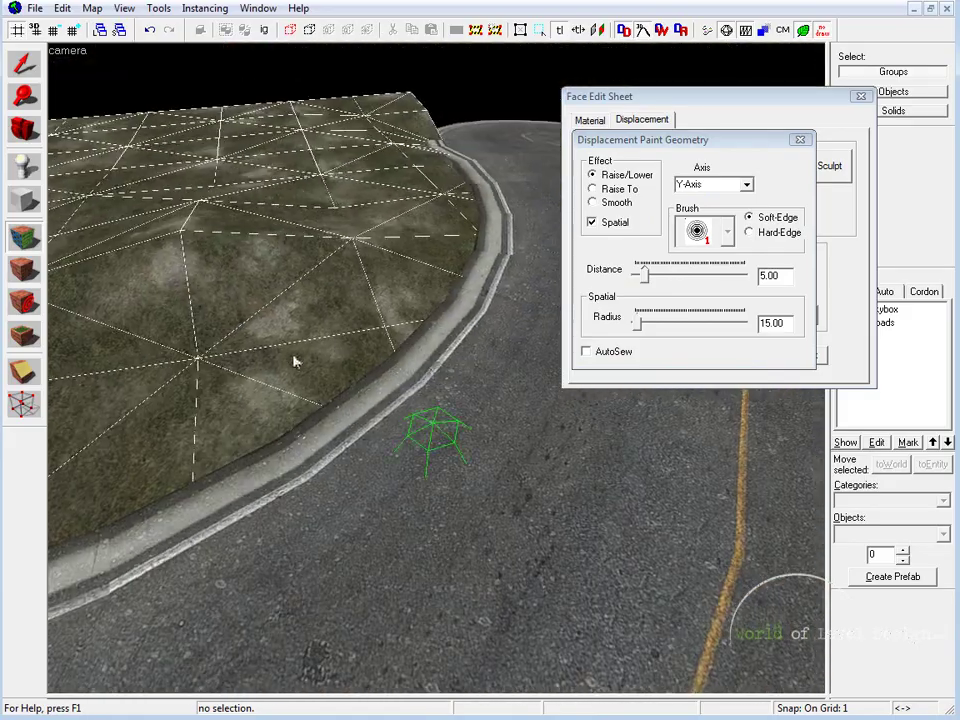
key(z)
key(a)
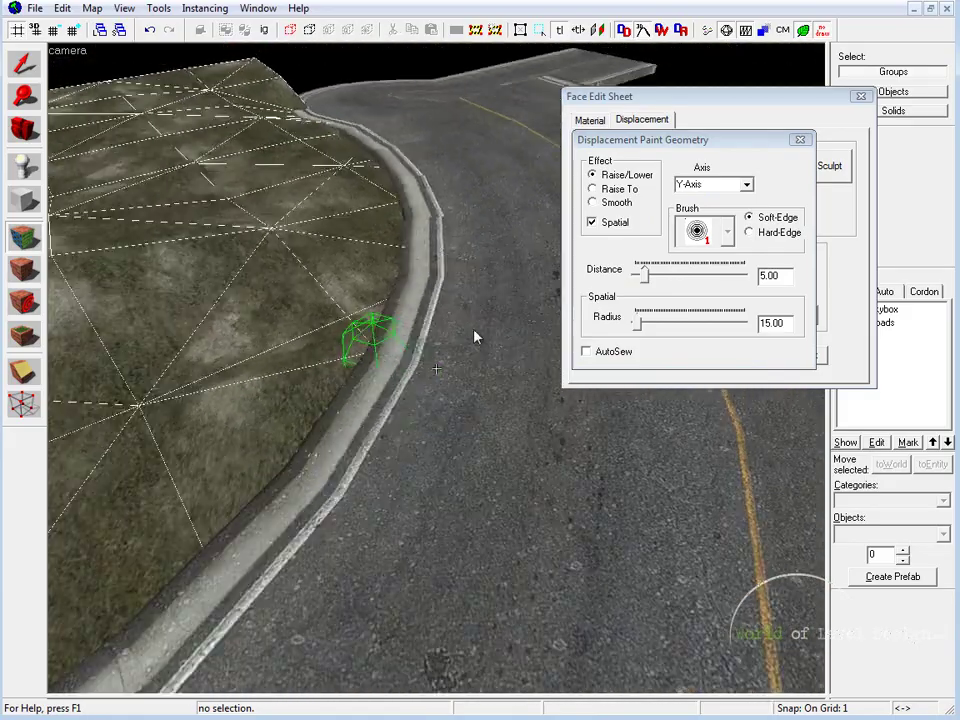
key(z)
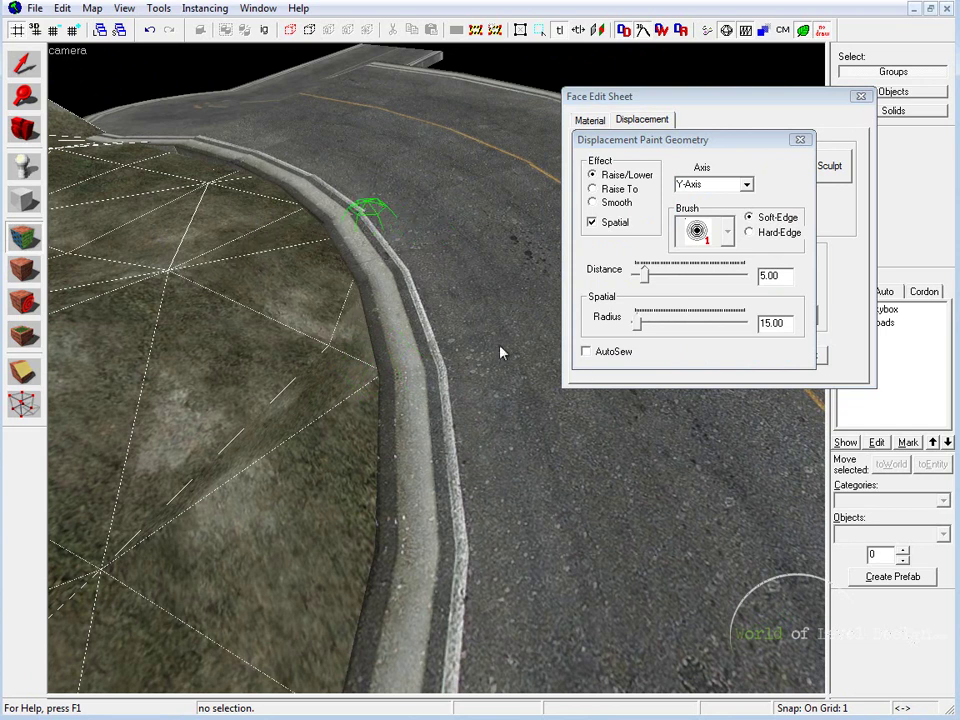
key(w)
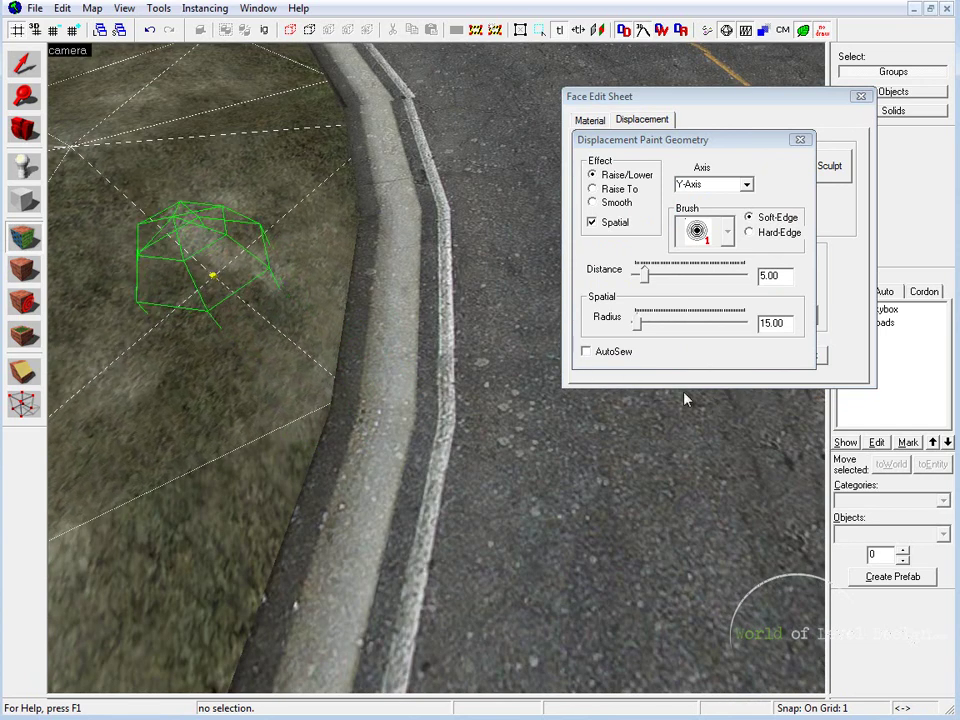
key(w)
key(w)
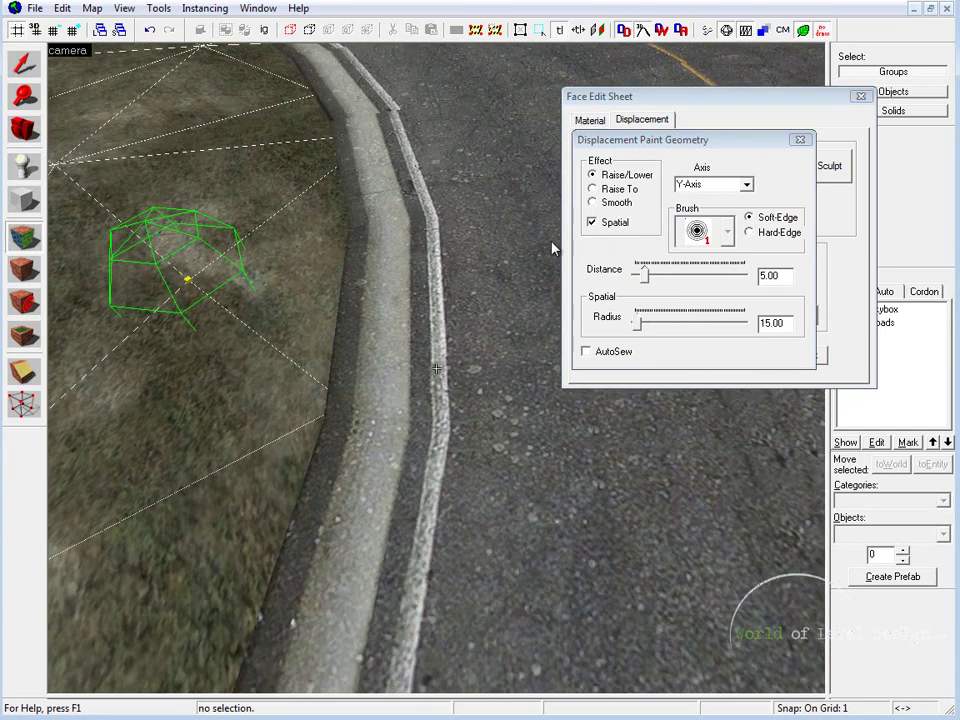
key(s)
key(z)
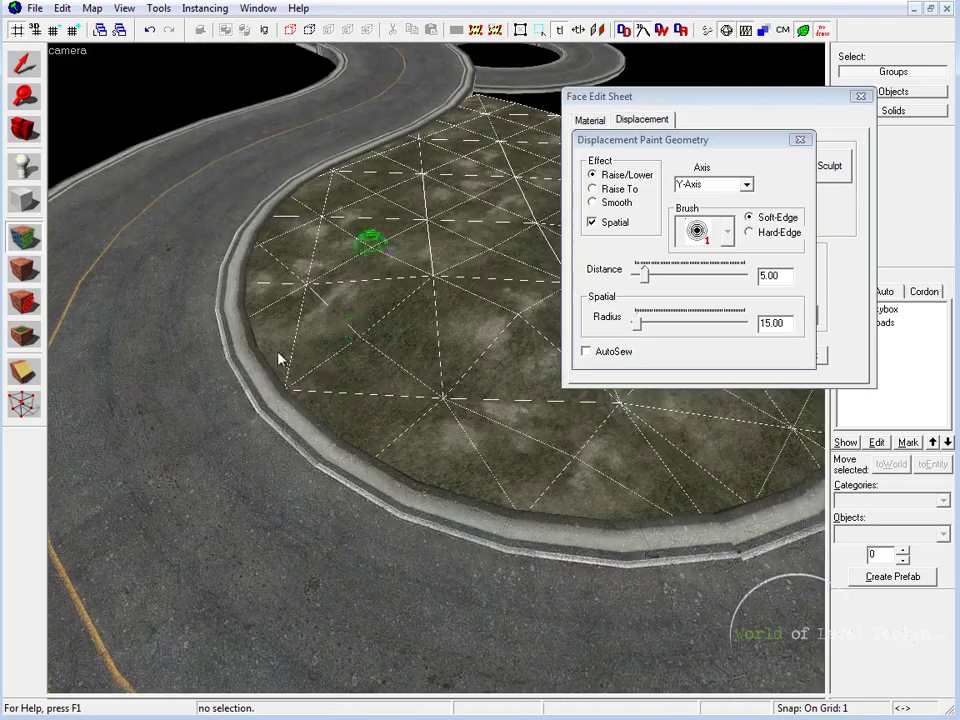
Set the paint axis to X-Axis and shift grass vertices sideways near the curb
click(747, 184)
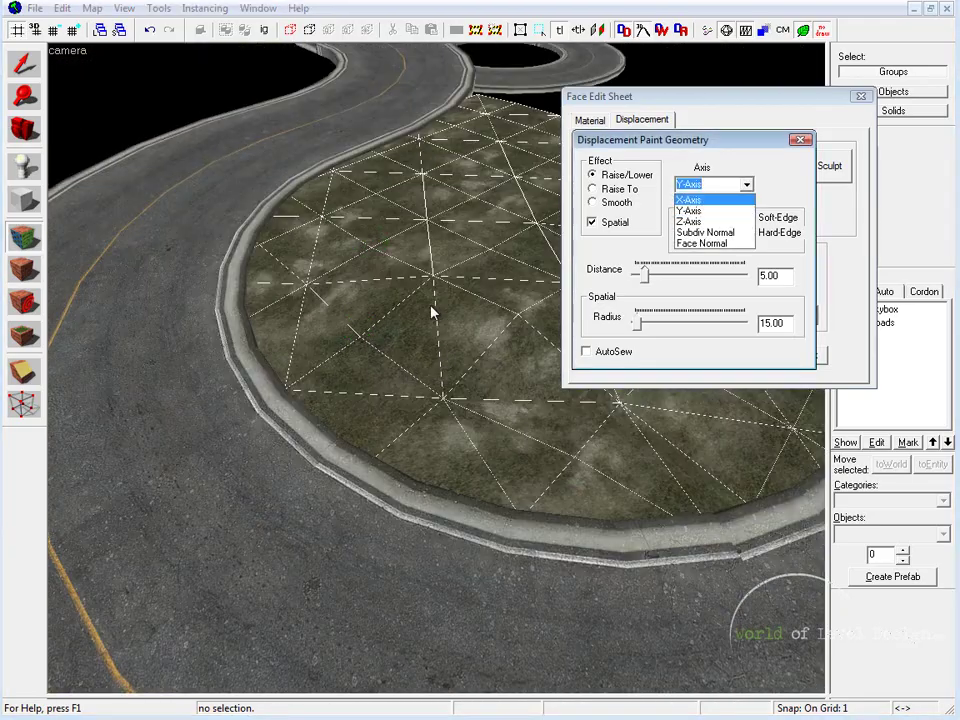
click(690, 200)
key(z)
key(w)
key(z)
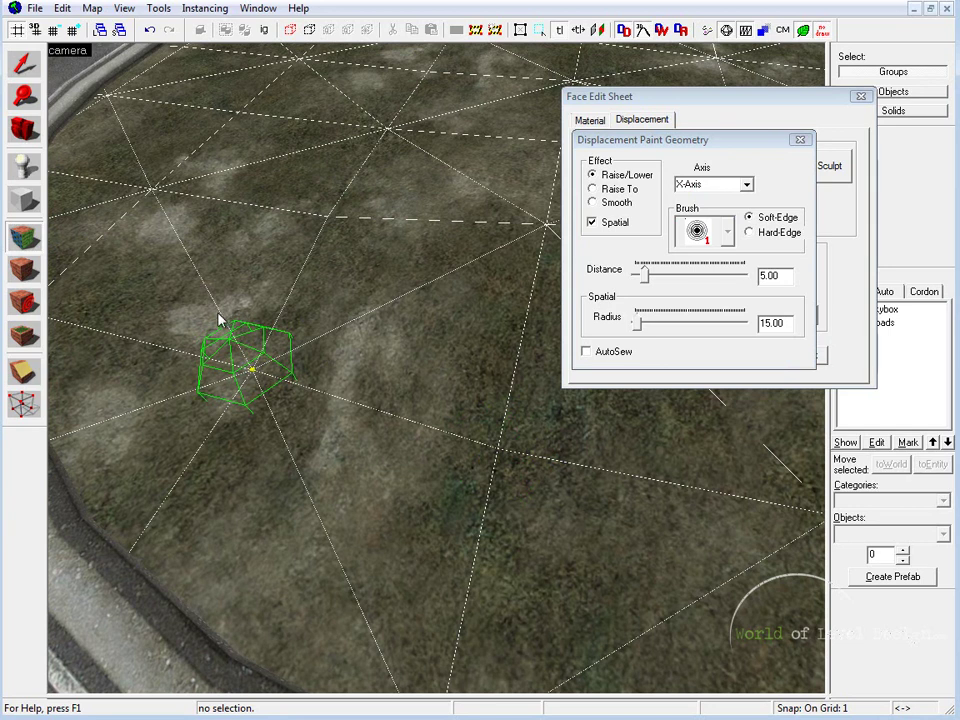
right_drag(218, 320, 147, 340)
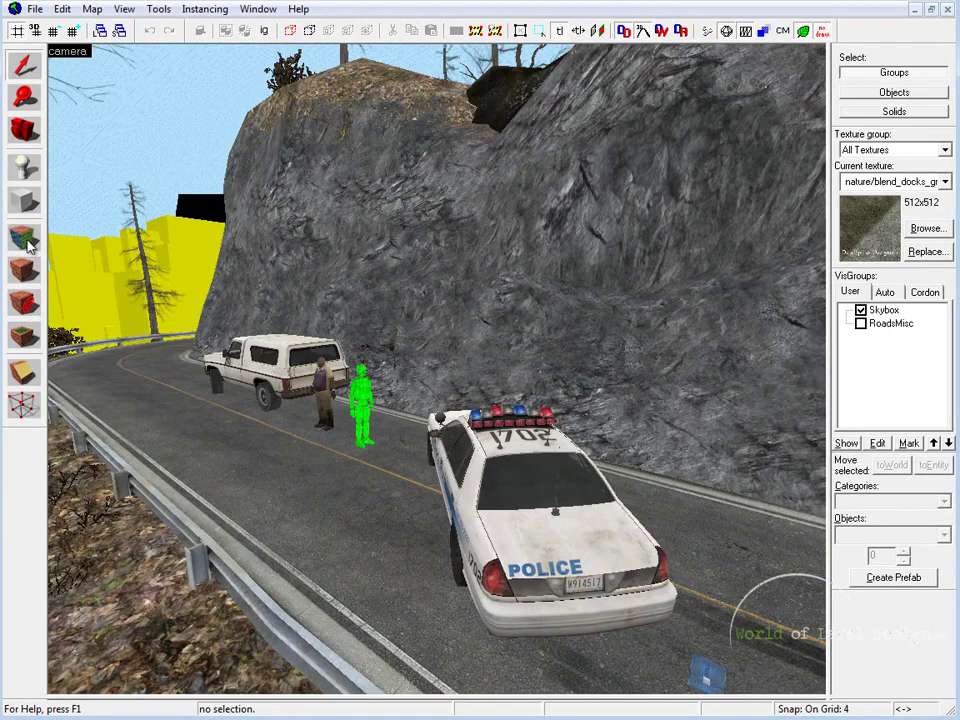
Switch to the wooded example map, select the rock cliff displacement beside the road and examine its sculpted mesh
click(652, 188)
key(z)
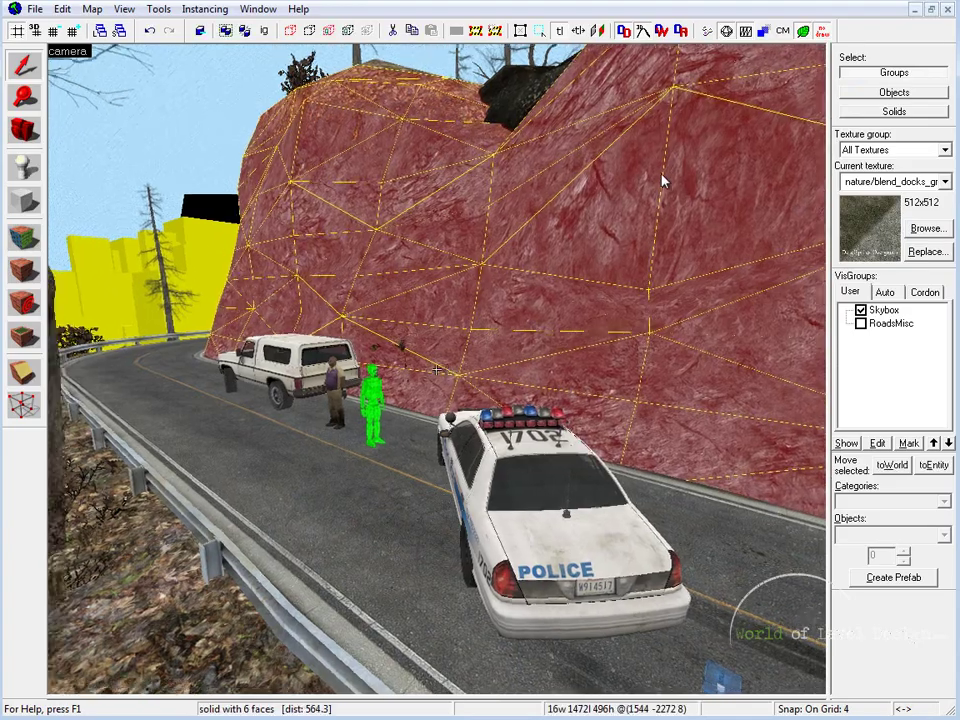
scroll(560, 240, up, 1)
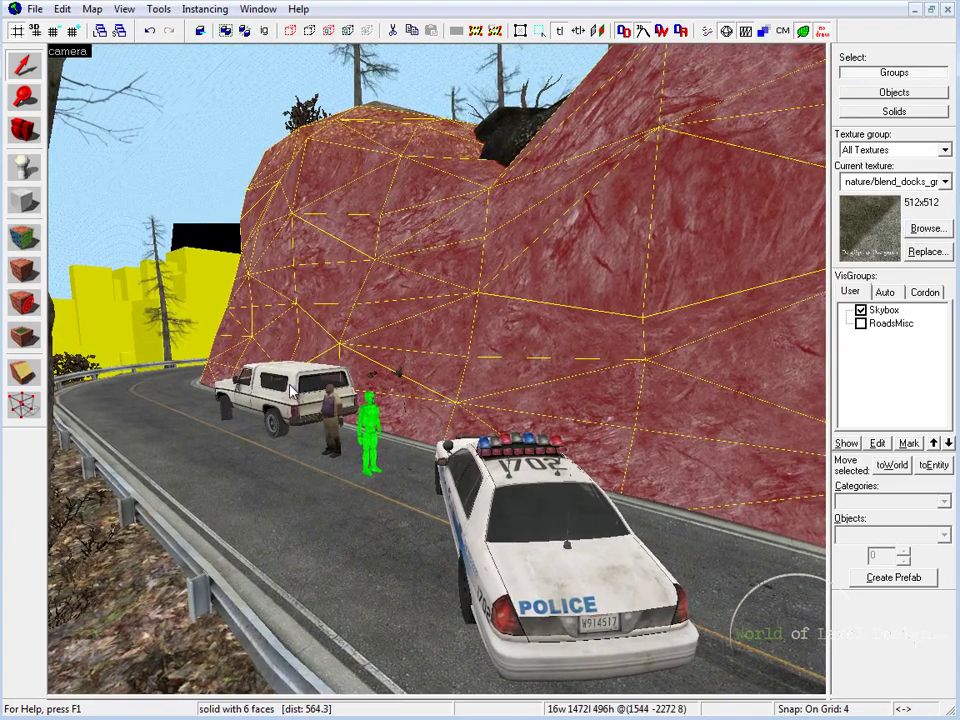
key(z)
key(w)
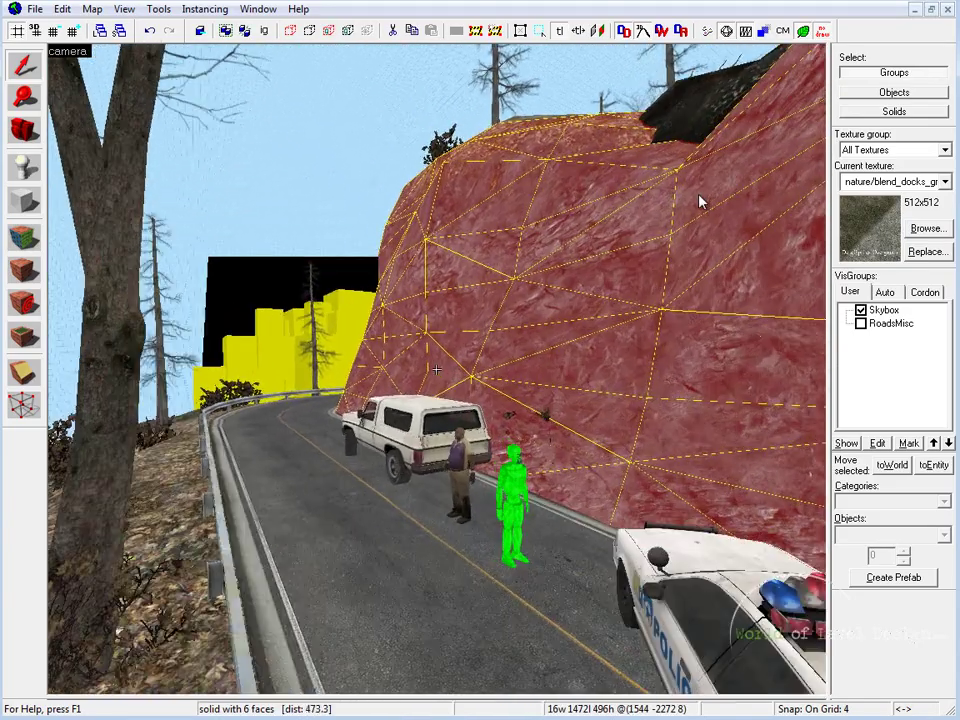
Select the straight and curved road brushes one after another along the road to examine how the segments are built
click(269, 445)
key(z)
click(269, 445)
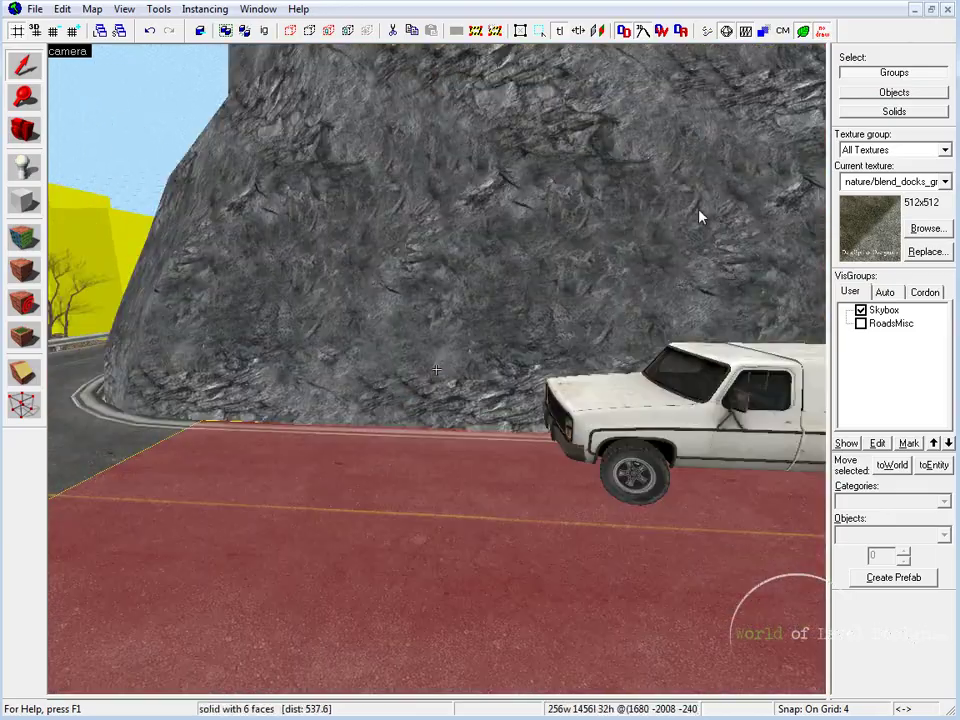
key(s)
key(w)
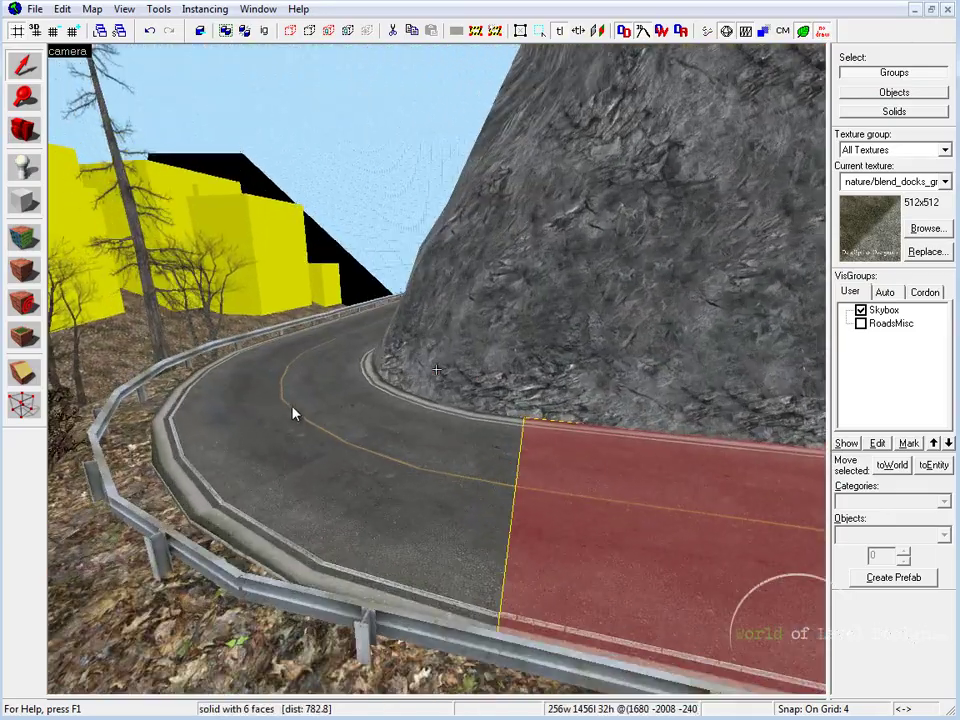
key(z)
click(245, 373)
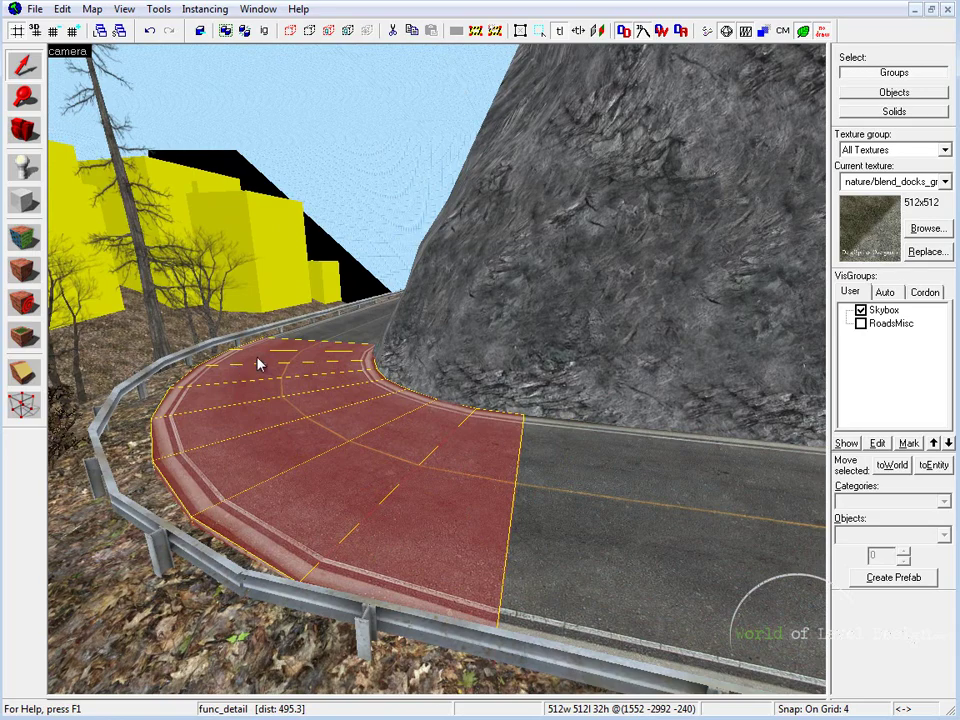
key(z)
key(w)
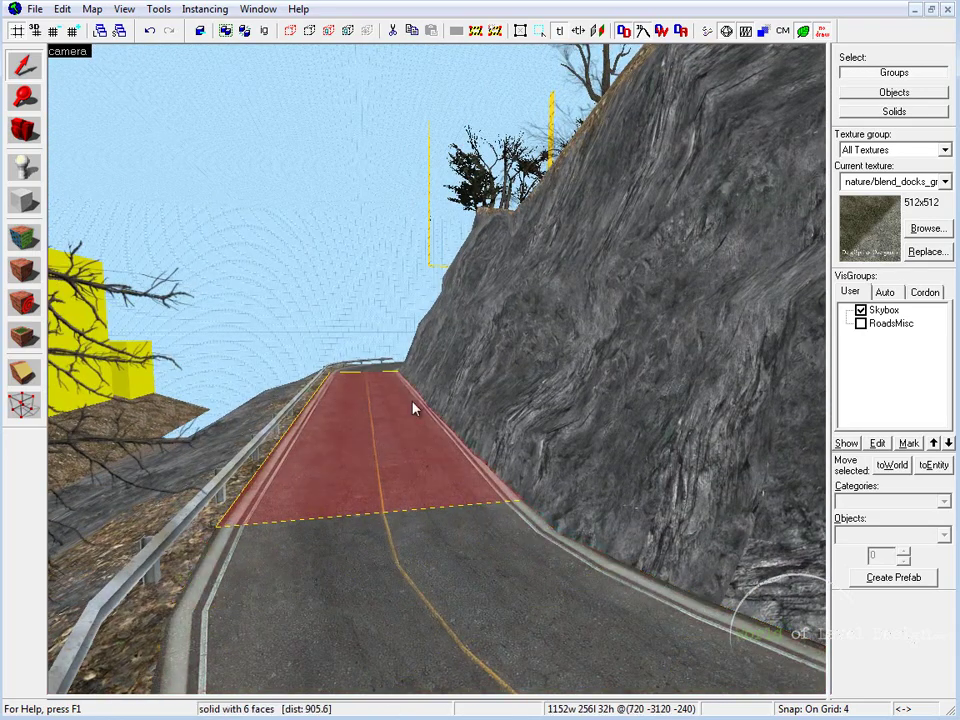
click(405, 397)
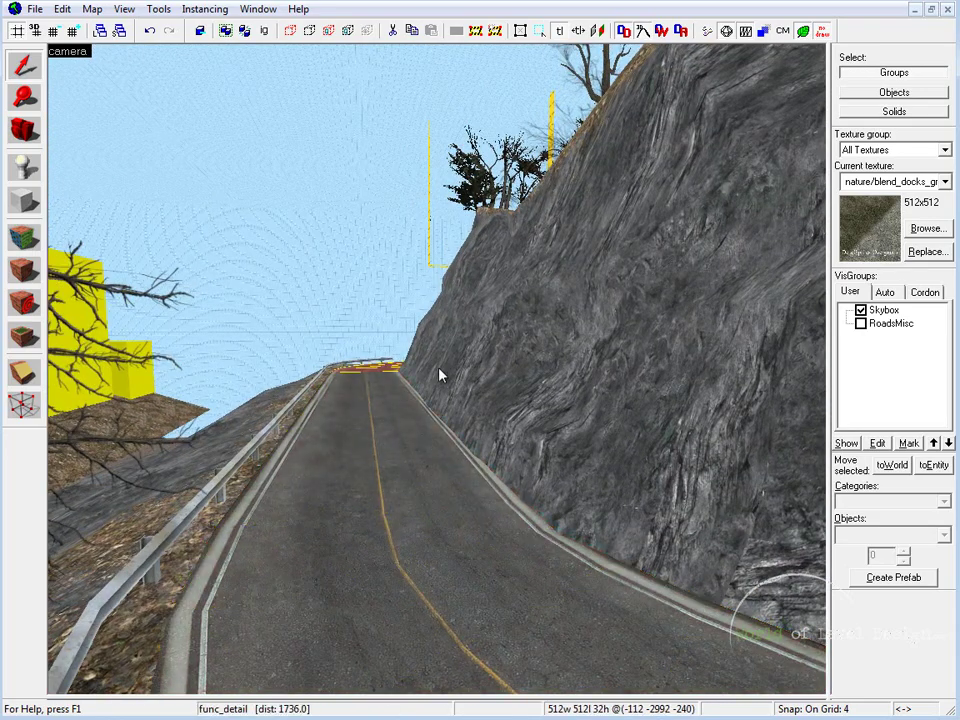
key(w)
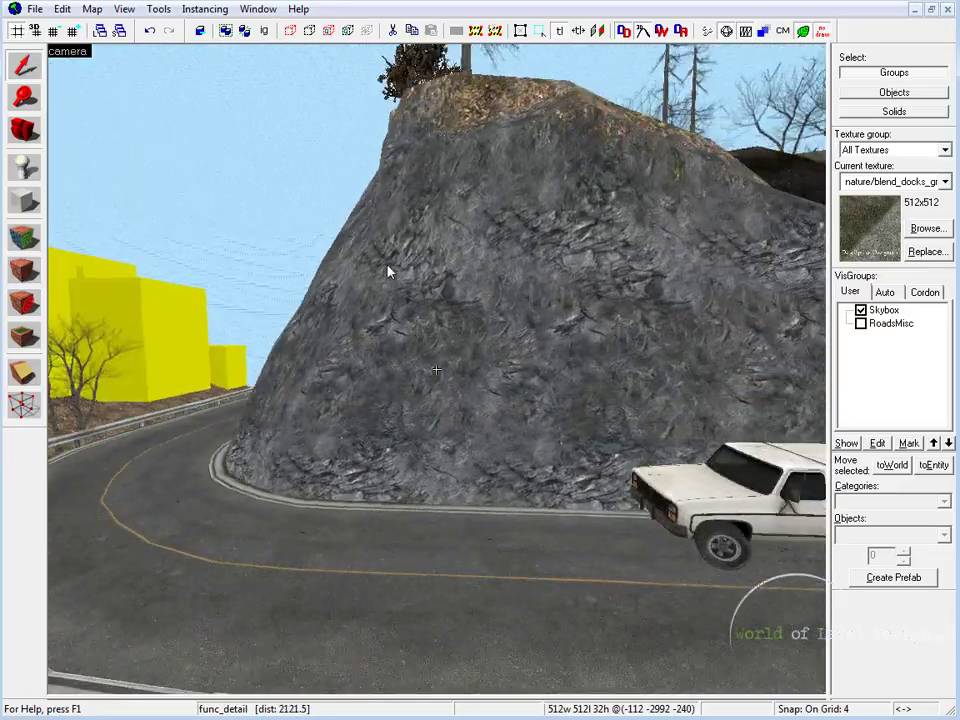
Select the cliff displacements on both sides of the inner corner and examine their sculpted meshes along the curb
click(372, 258)
key(z)
key(a)
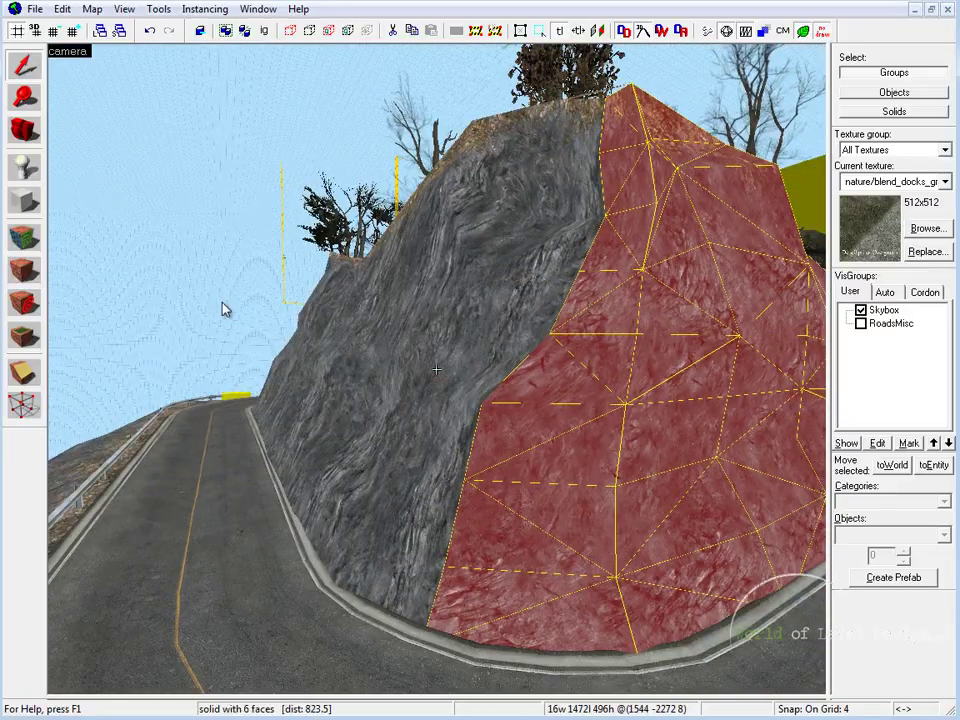
key(z)
click(437, 372)
key(z)
key(a)
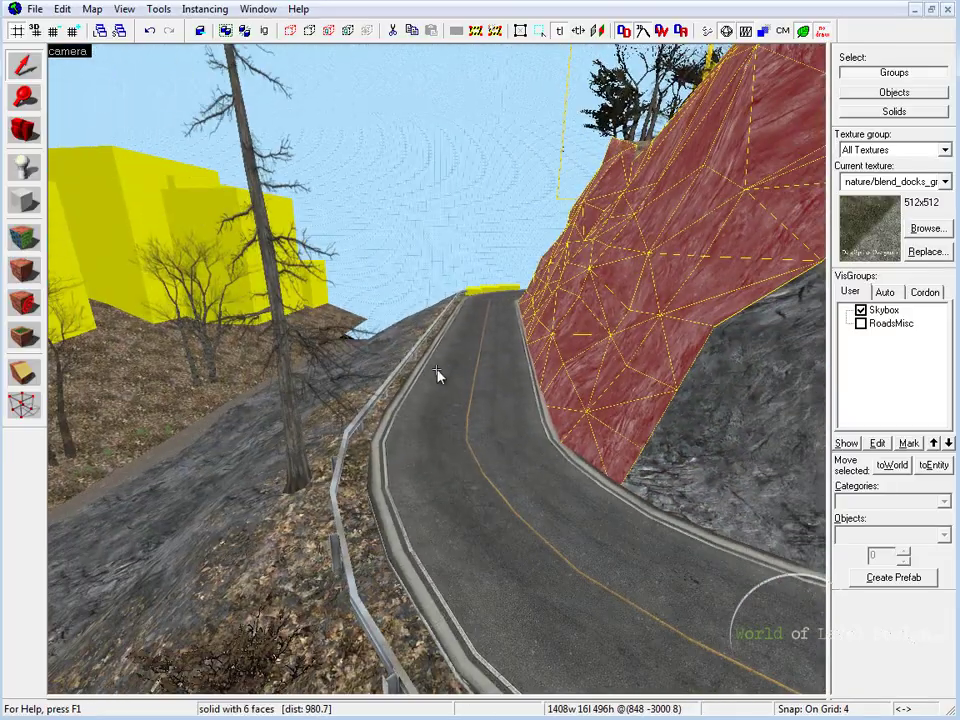
Select the slope displacements beyond the guardrail and examine how they meet the outer edge of the road
key(z)
click(437, 370)
key(z)
key(s)
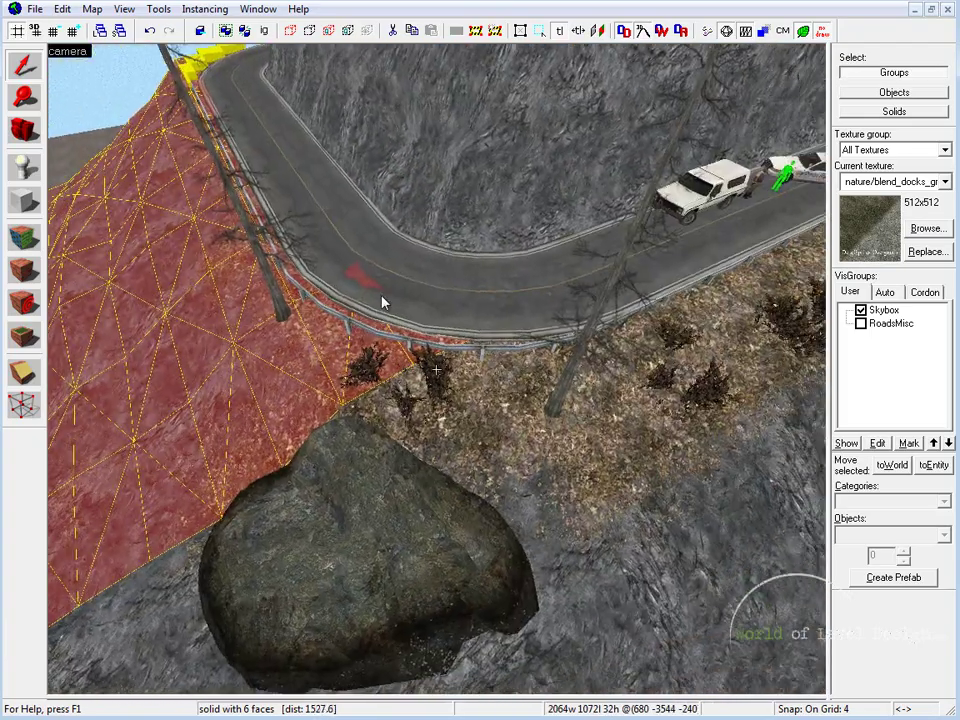
key(z)
click(437, 370)
key(ctrl+z)
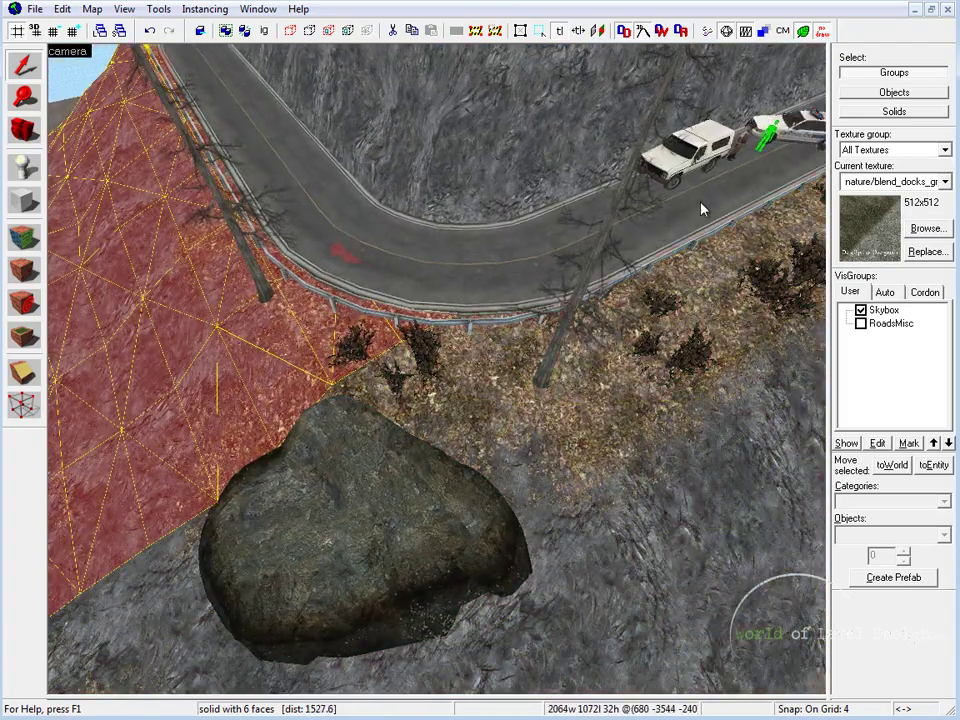
click(437, 370)
key(z)
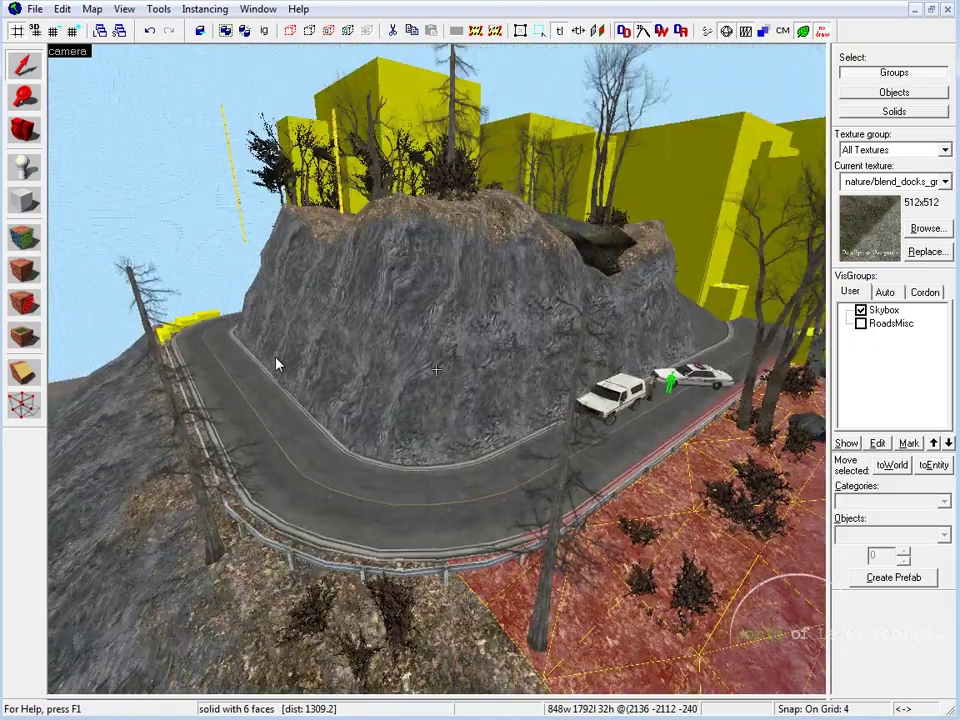
Select the cliff displacements inside the curve again and examine how their bases follow the inner curb around the bend
key(z)
click(437, 370)
click(253, 366)
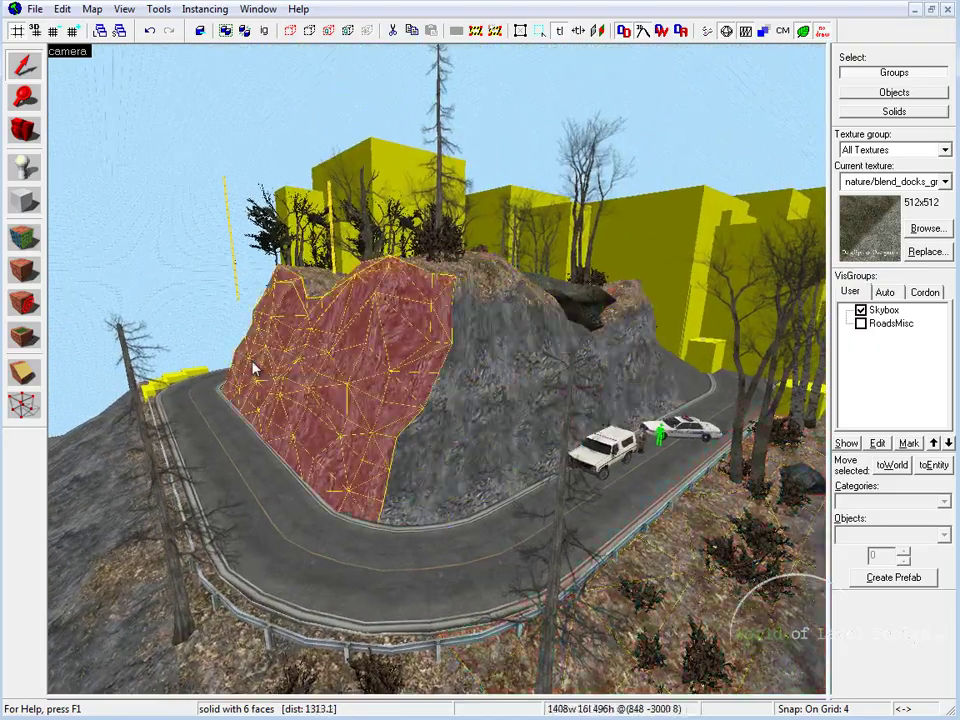
click(437, 370)
key(z)
key(w)
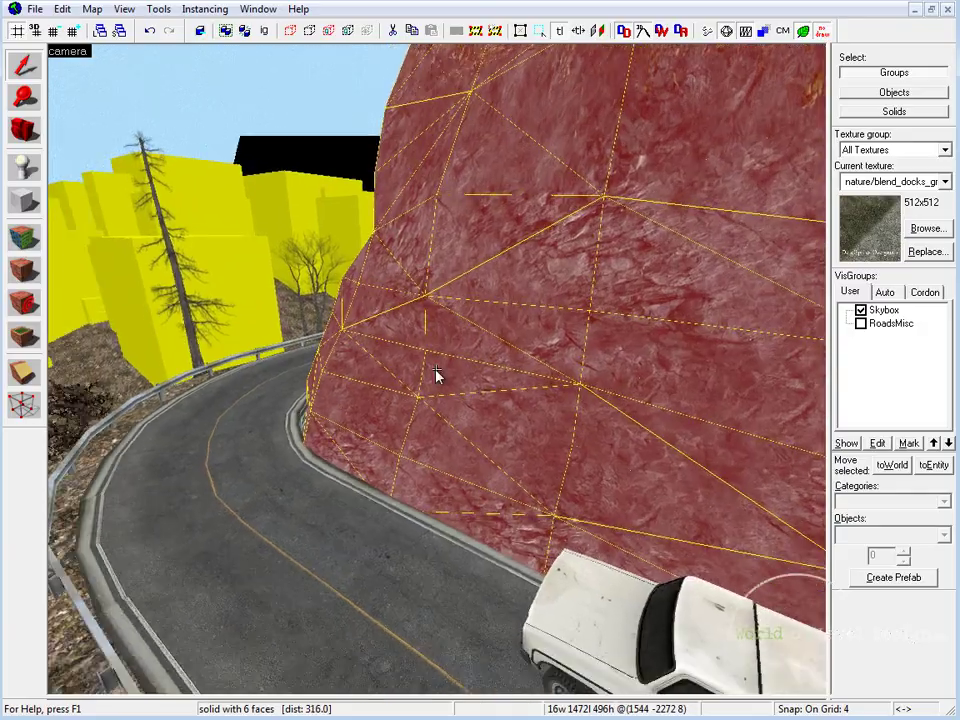
key(w)
key(w)
key(a)
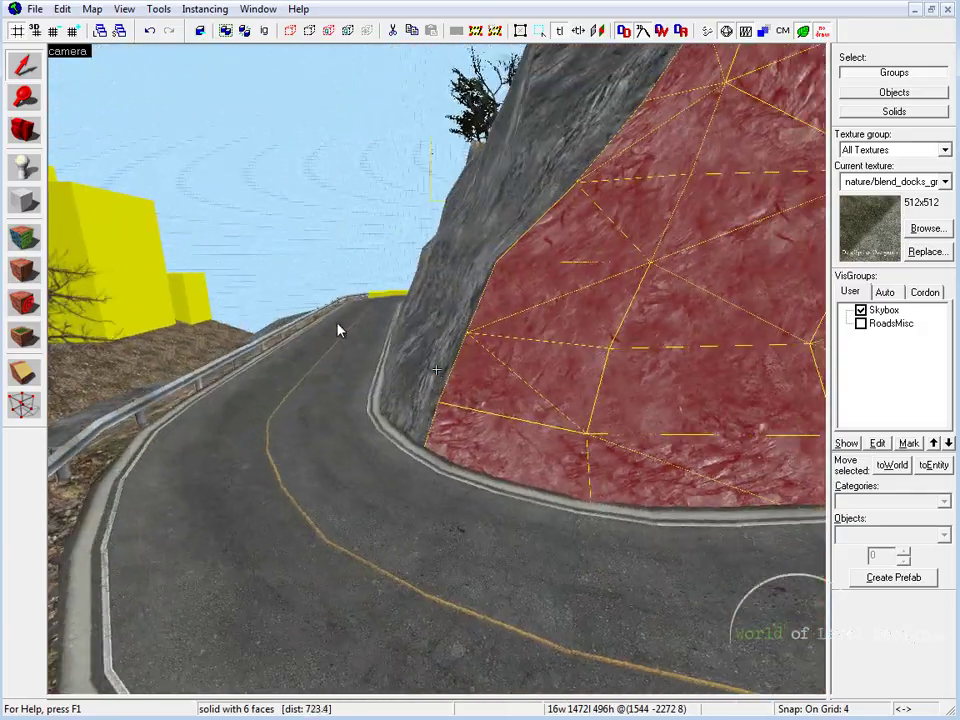
key(w)
key(Left)
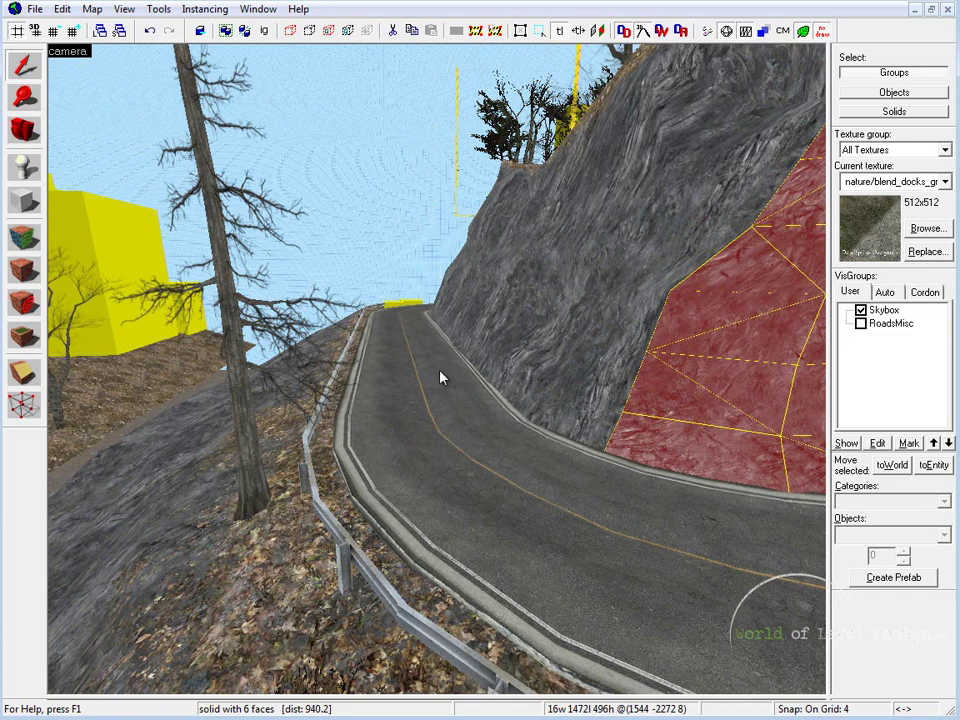
Select the guardrail and the leaf-covered slope displacements and examine how they follow the outer curb
click(438, 370)
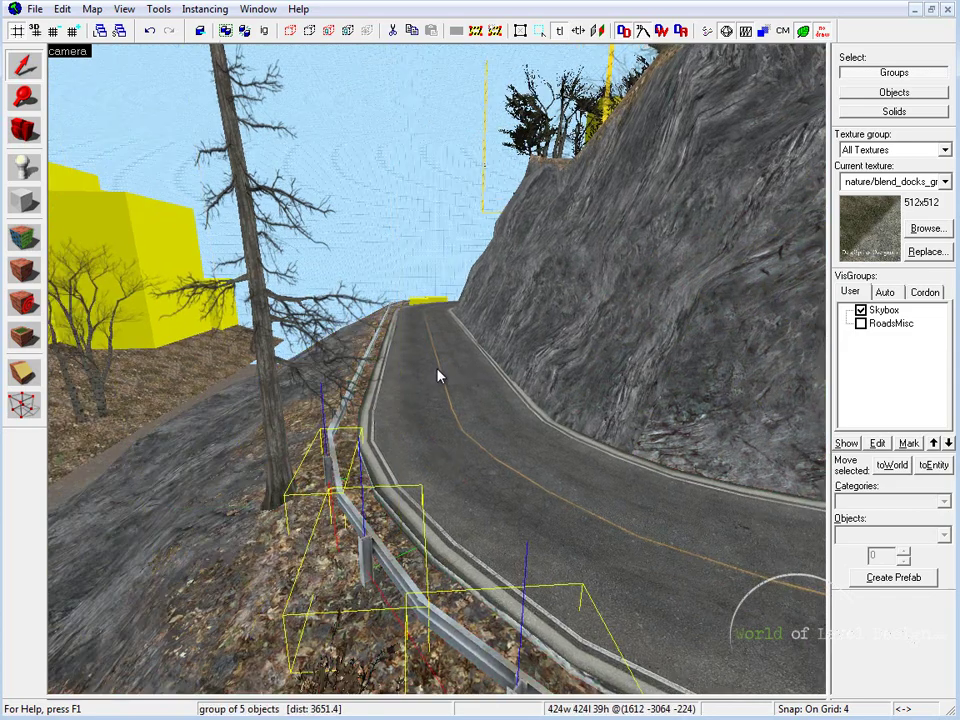
key(d)
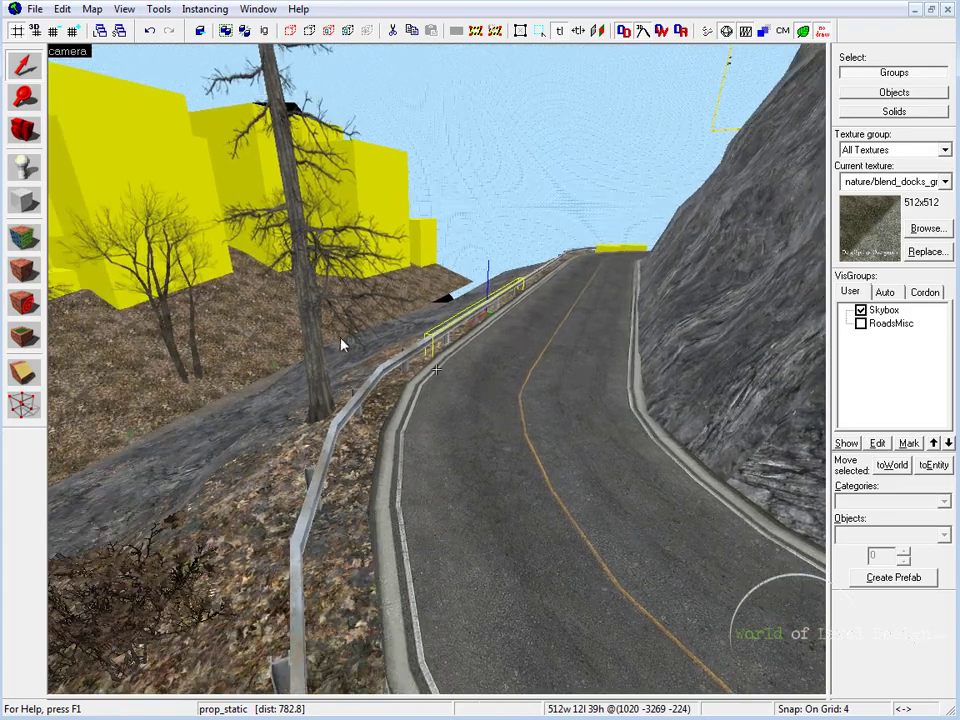
key(a)
click(334, 343)
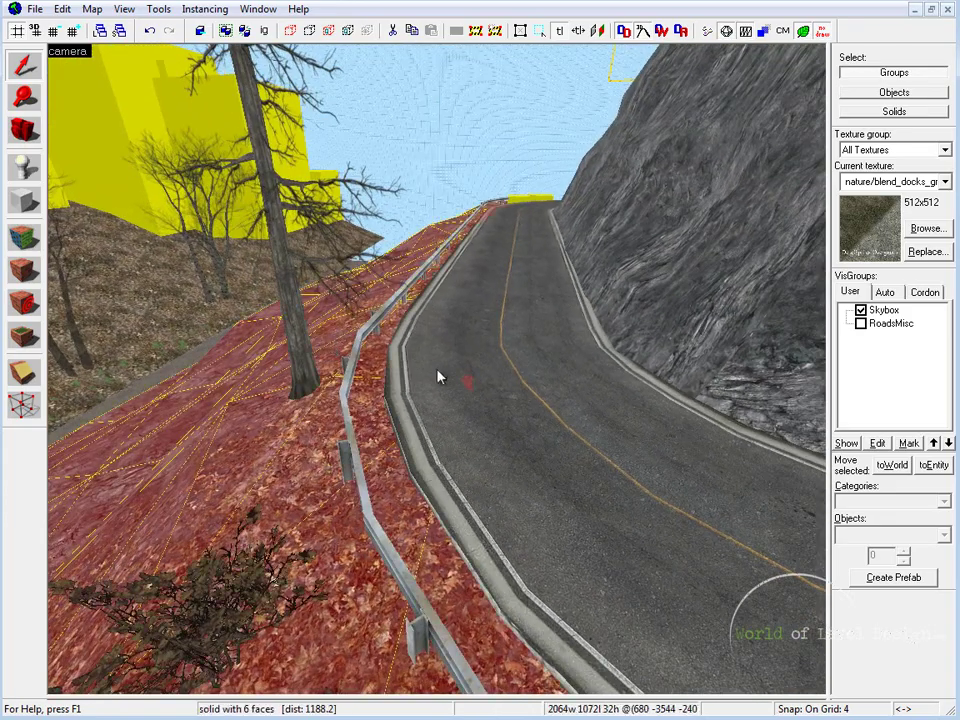
key(z)
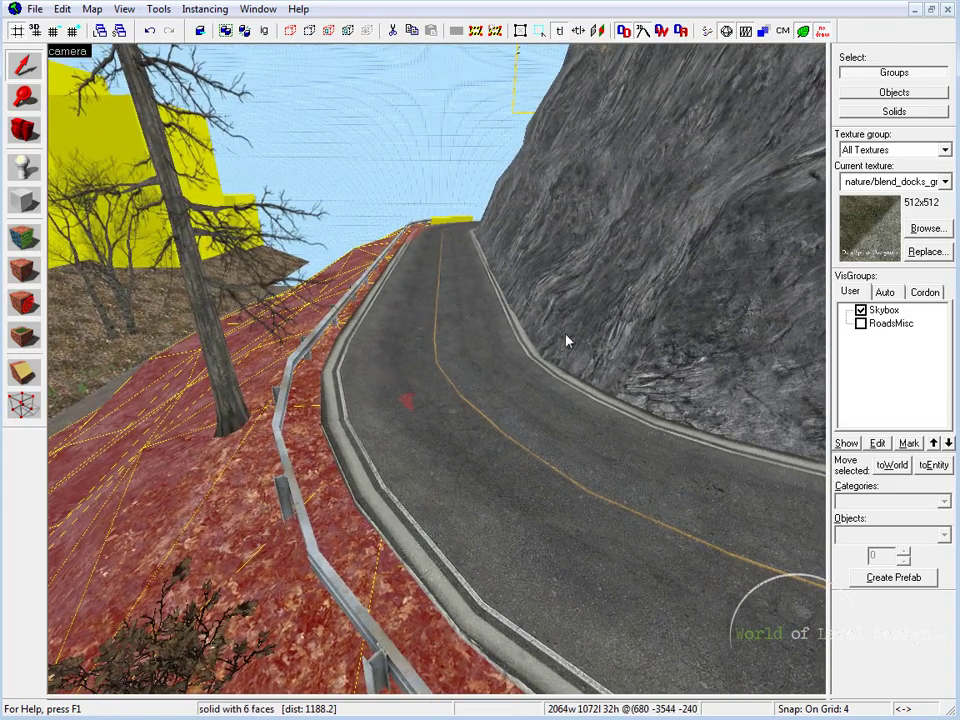
key(s)
key(z)
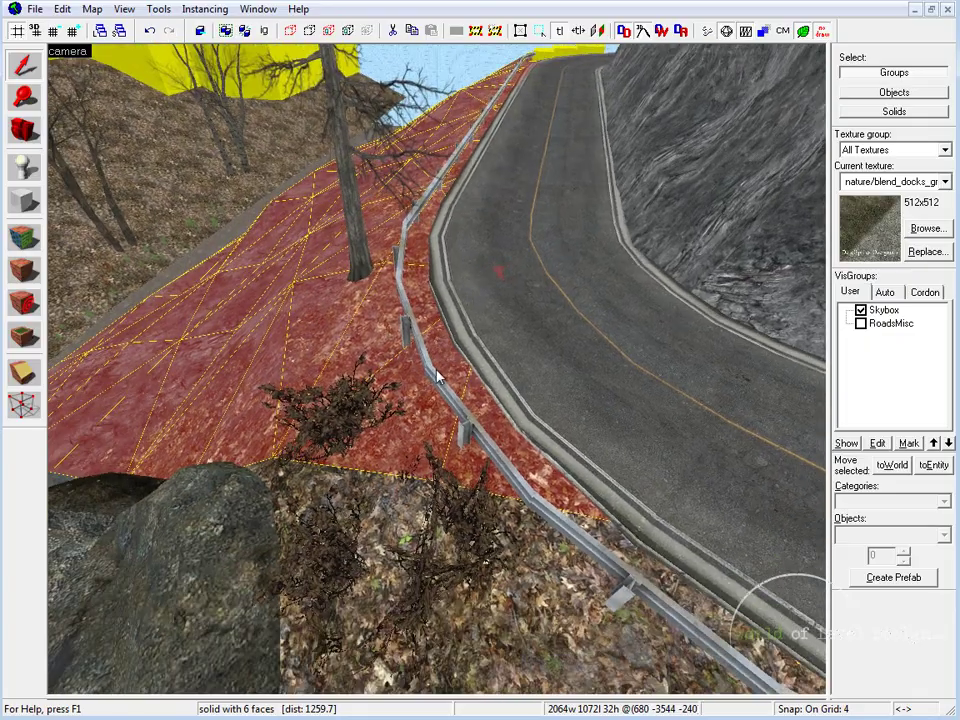
click(460, 352)
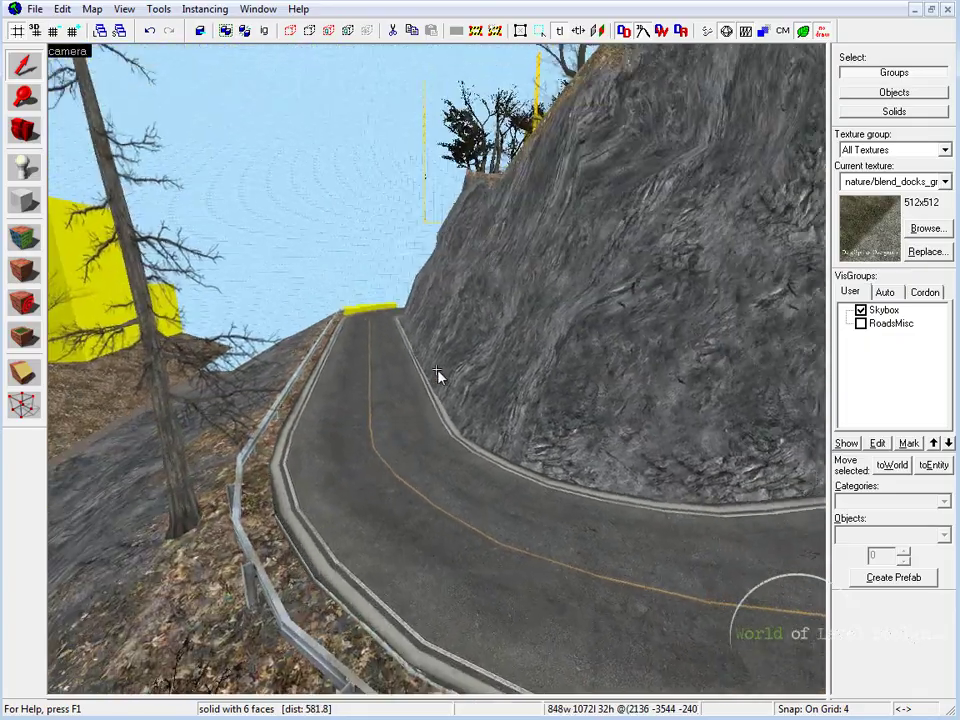
Select the three cliff displacements inside the curve and destroy the displacements on their faces
key(w)
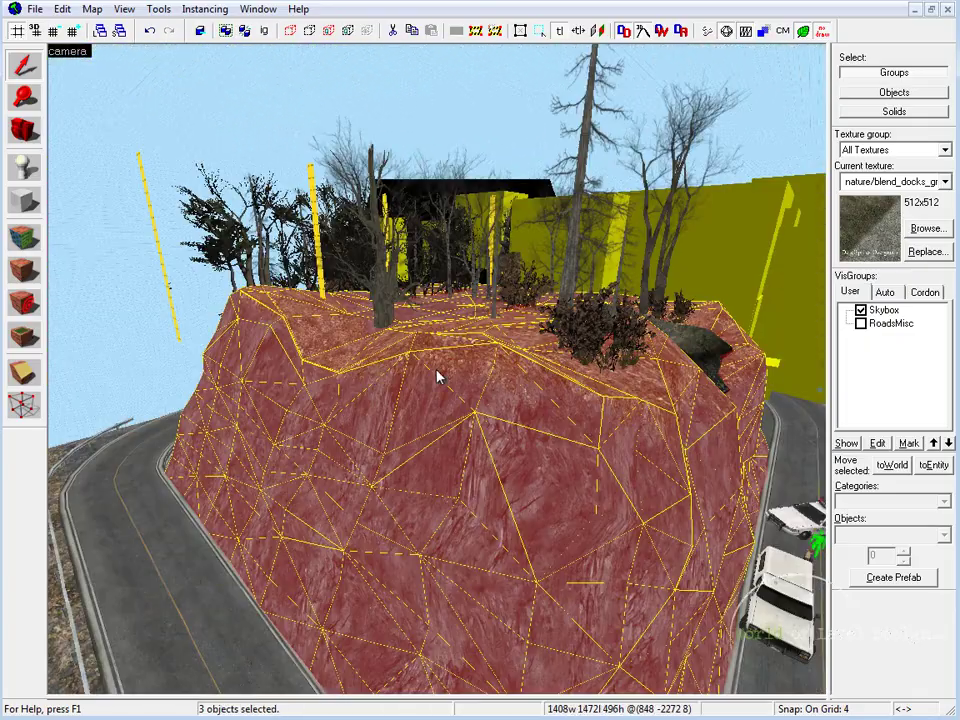
ctrl+click(645, 438)
key(z)
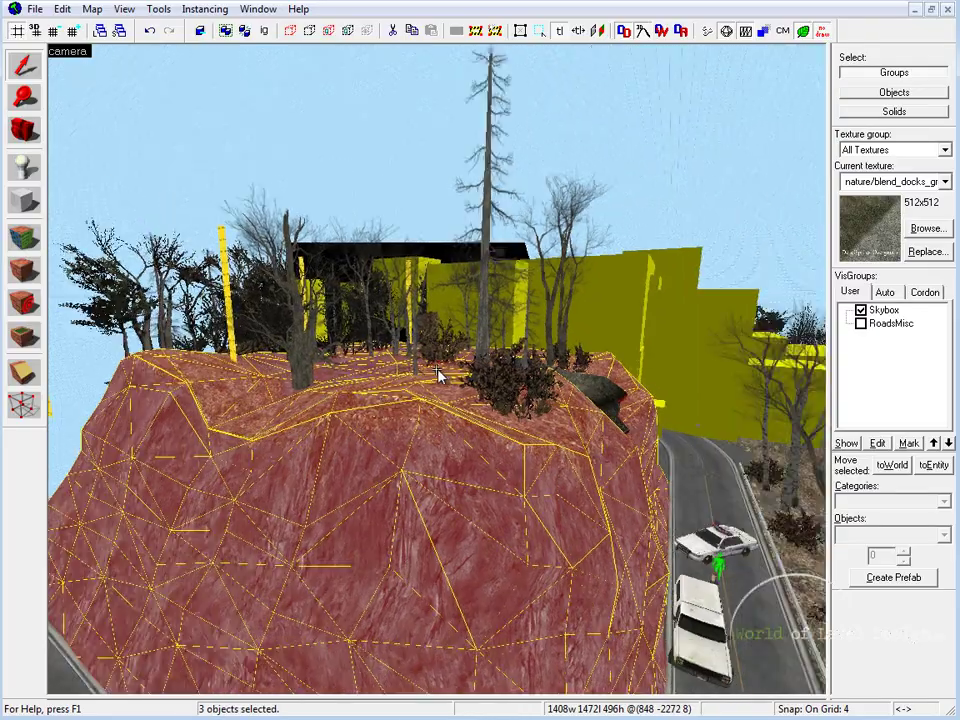
key(d)
key(a)
key(a)
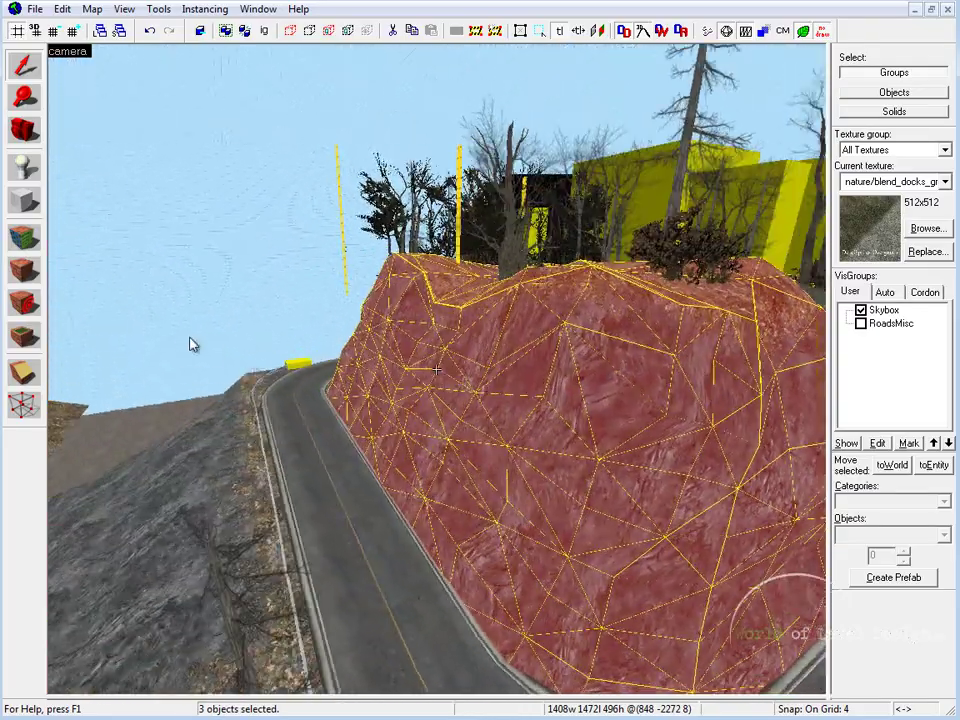
key(shift+a)
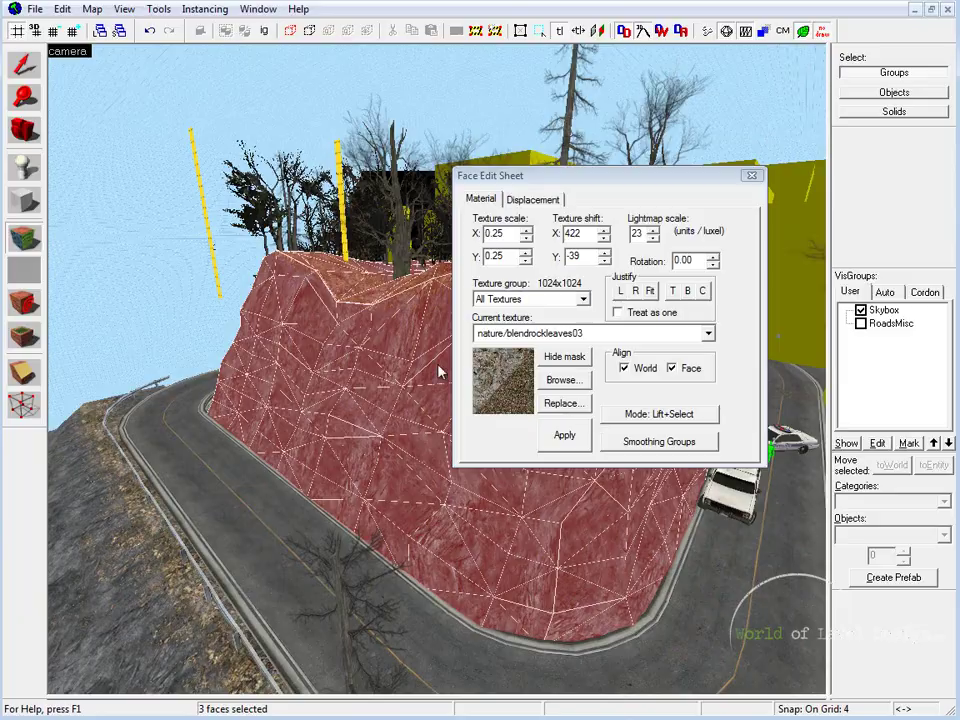
click(540, 286)
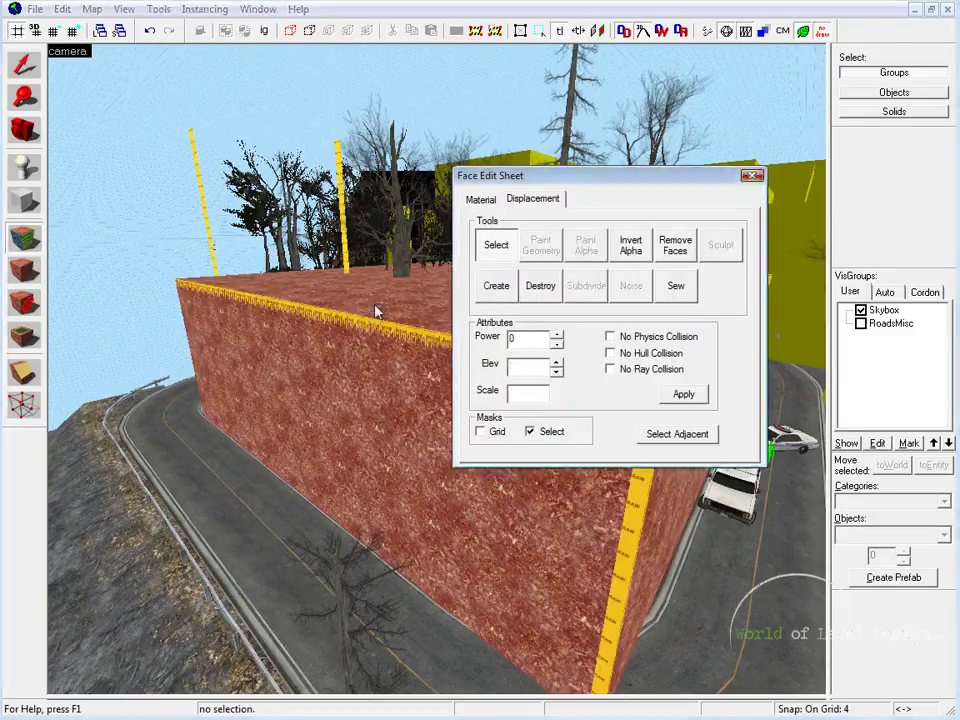
Return to the selection tool and select the flat top brush of the block inside the road curve for inspection
key(shift+s)
key(z)
key(d)
key(w)
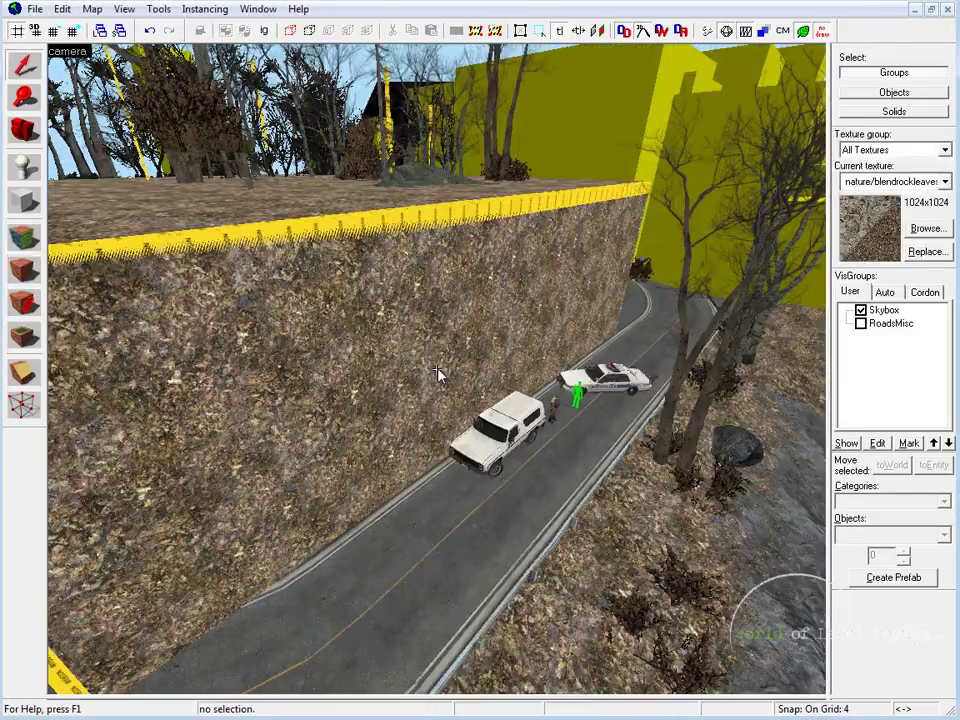
key(s)
key(z)
click(437, 371)
click(437, 371)
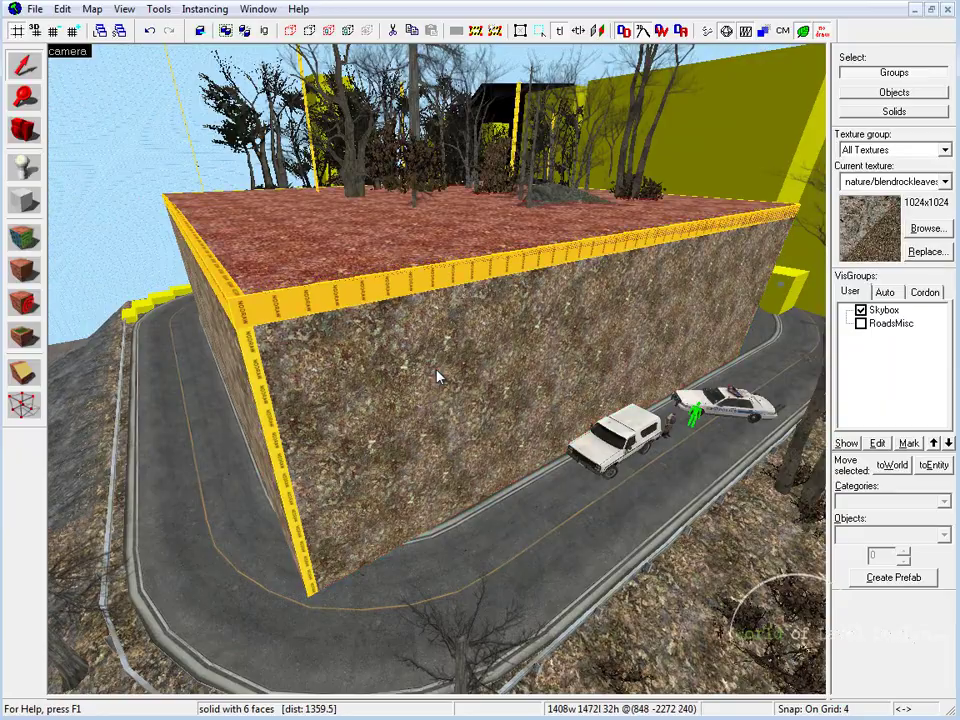
Examine the plain block's corner where it overlaps the curved road, and undo the destruction of the cliff displacements
key(z)
key(a)
key(d)
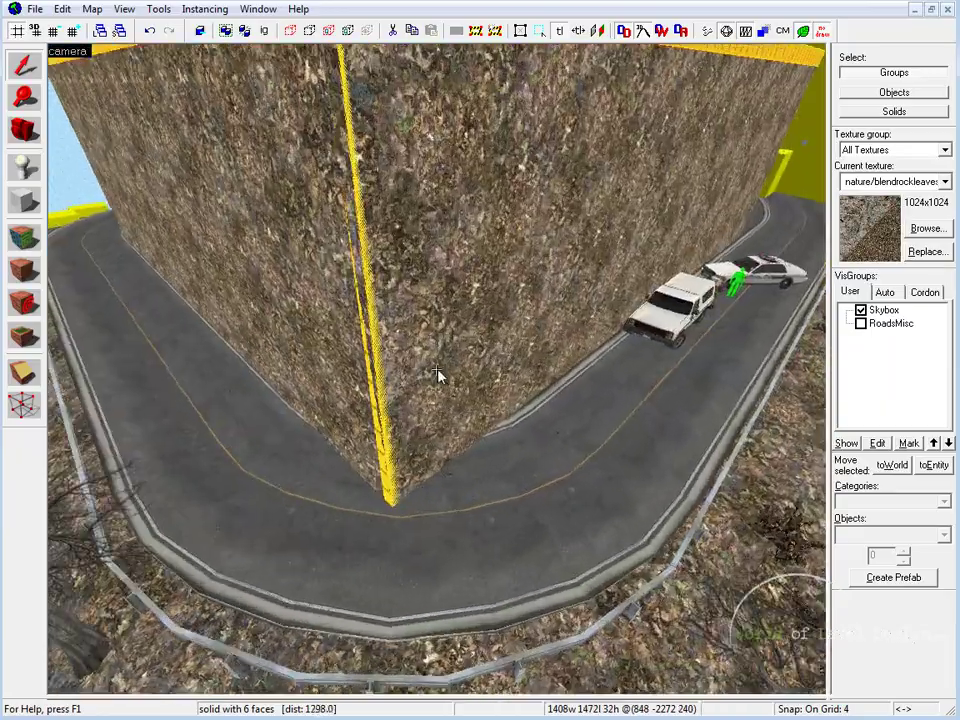
key(z)
key(z)
key(d)
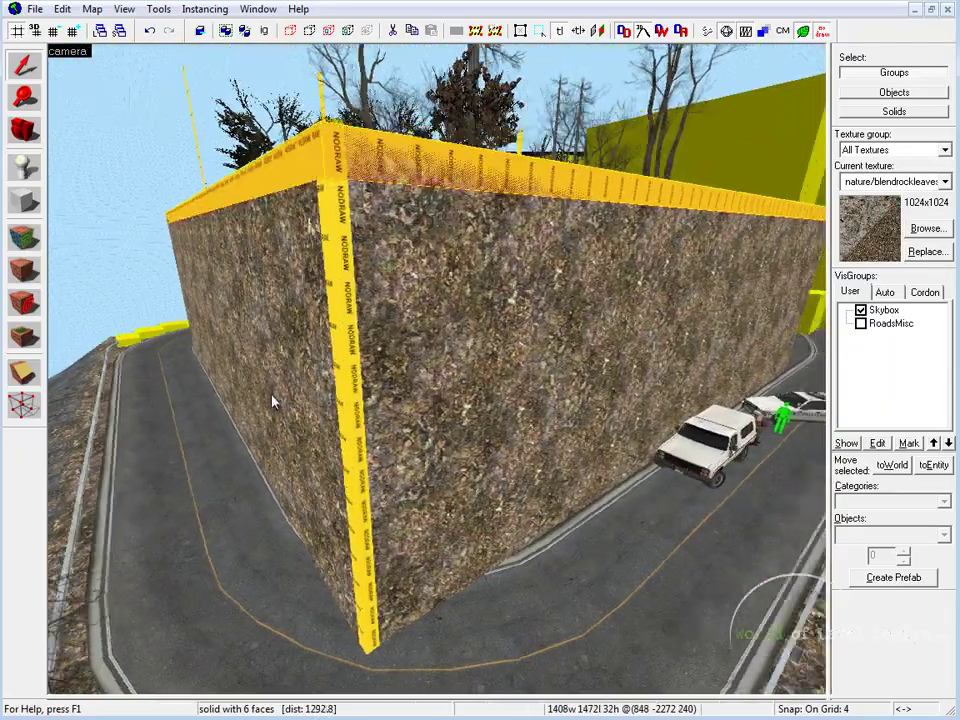
key(z)
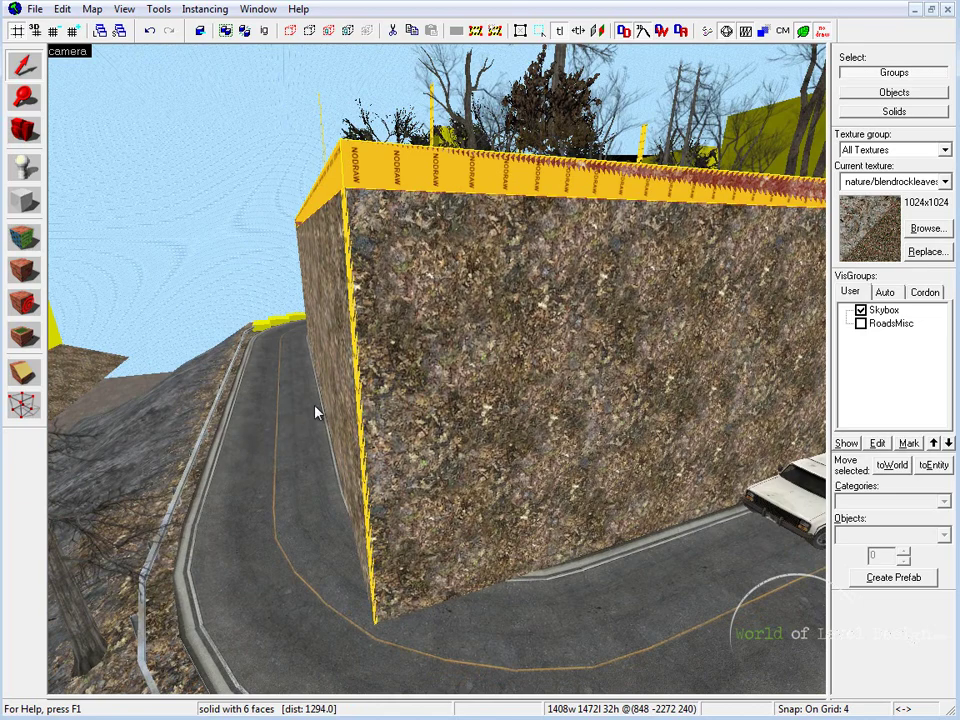
key(Delete)
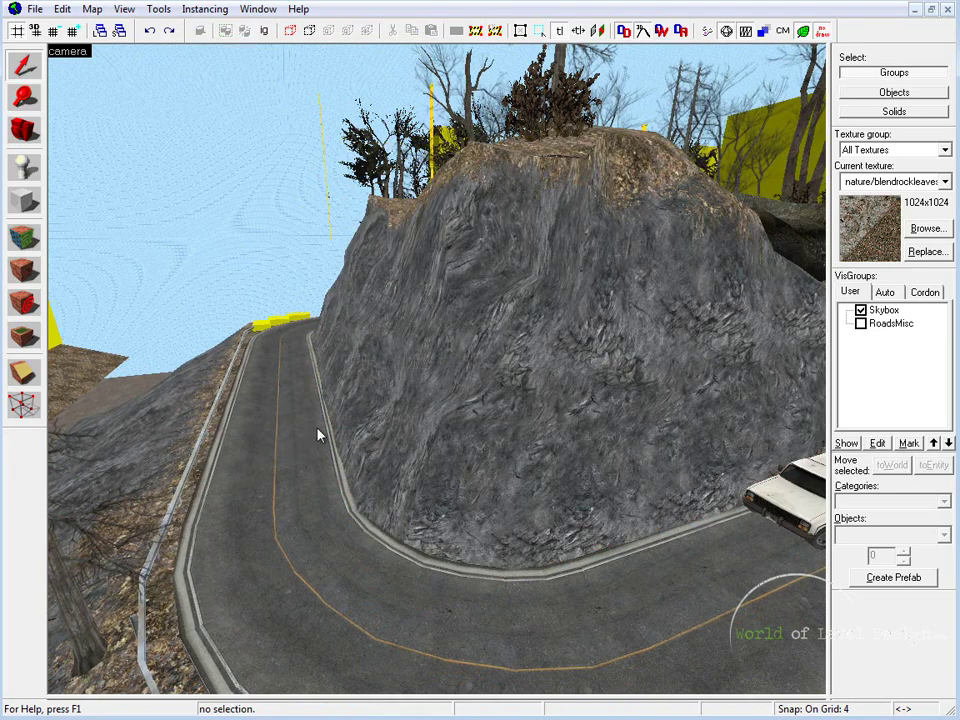
Select the rocky slope displacements outside the road curve together and examine their meshes around the large boulder
key(z)
key(w)
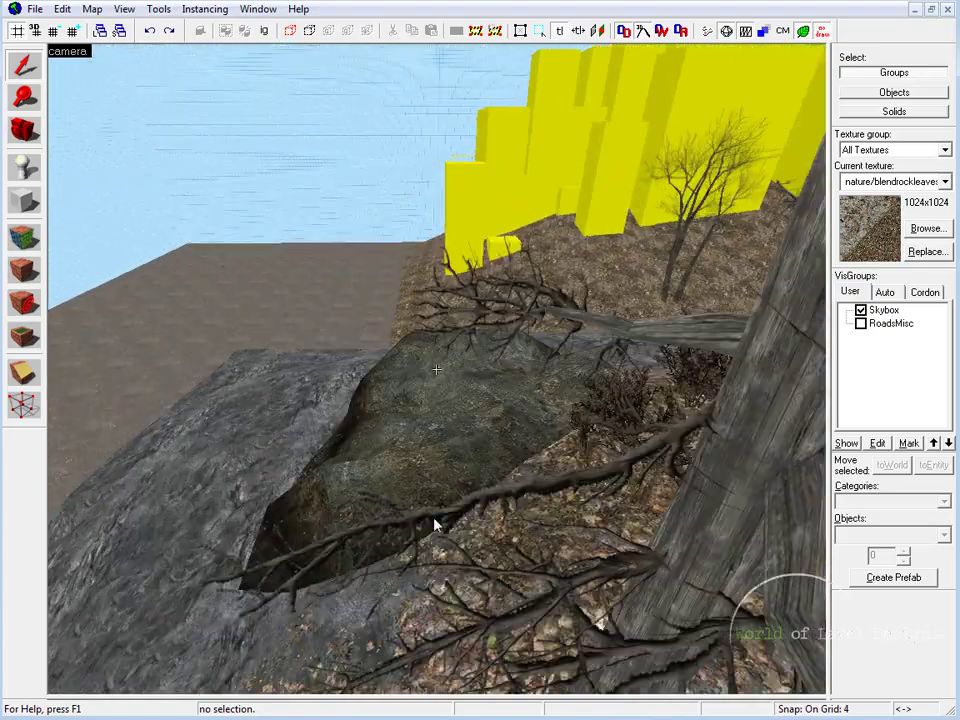
key(a)
key(s)
key(z)
click(437, 370)
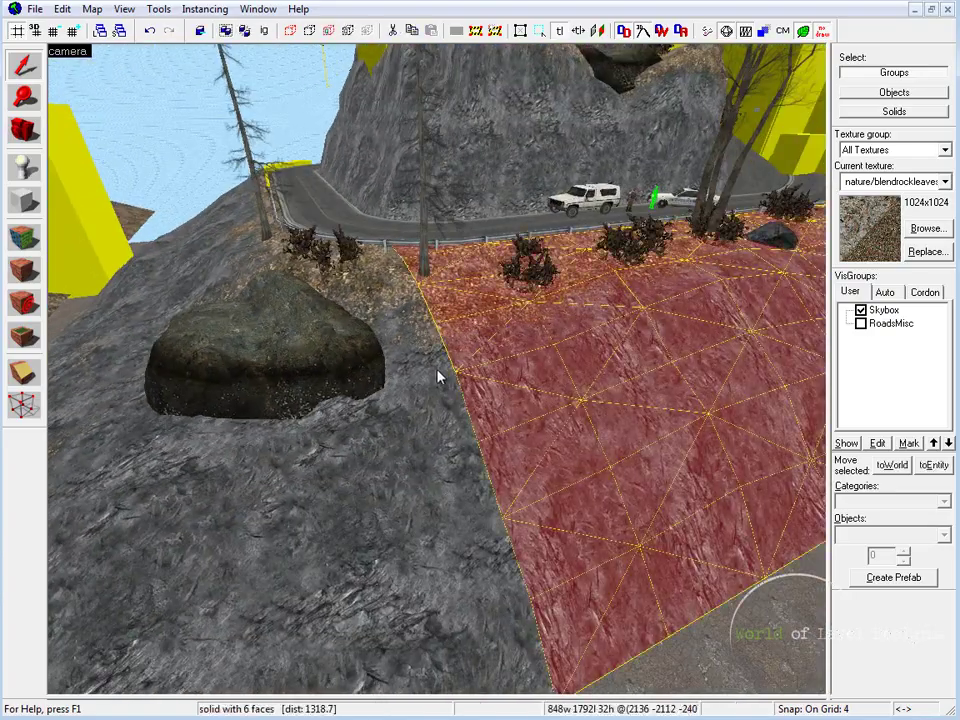
click(437, 376)
ctrl+click(437, 376)
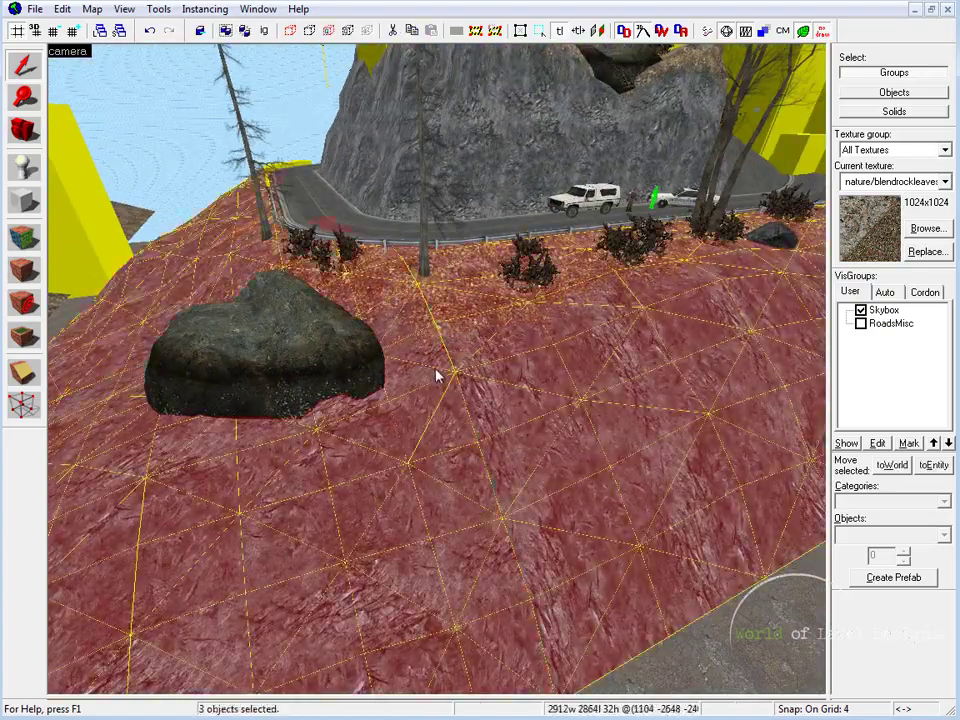
Destroy the displacements on the three selected slope faces around the large boulder and return to the selection tool
key(shift+a)
click(533, 199)
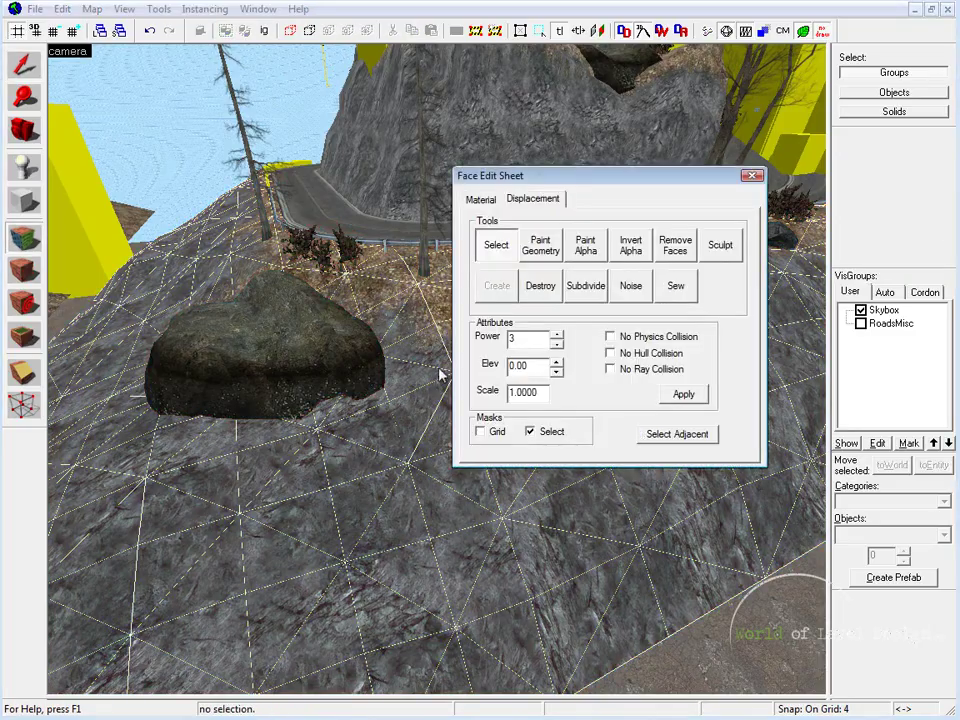
click(437, 376)
key(shift+s)
key(z)
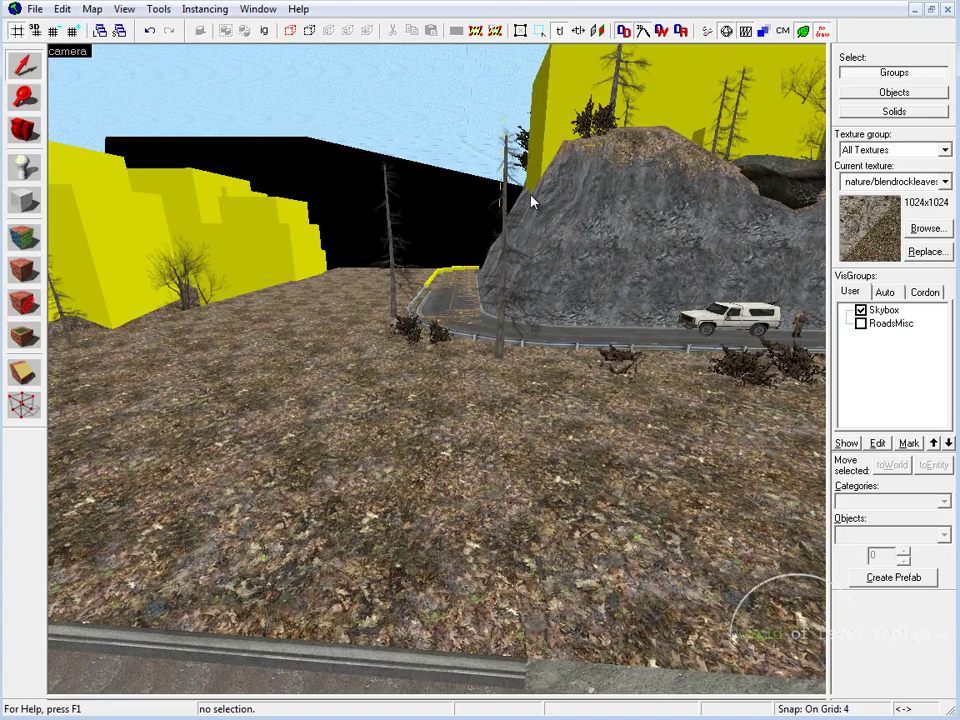
Select the two flat leaf-covered brushes in turn to examine their shared edge, and undo the destruction of the slope displacements
click(436, 370)
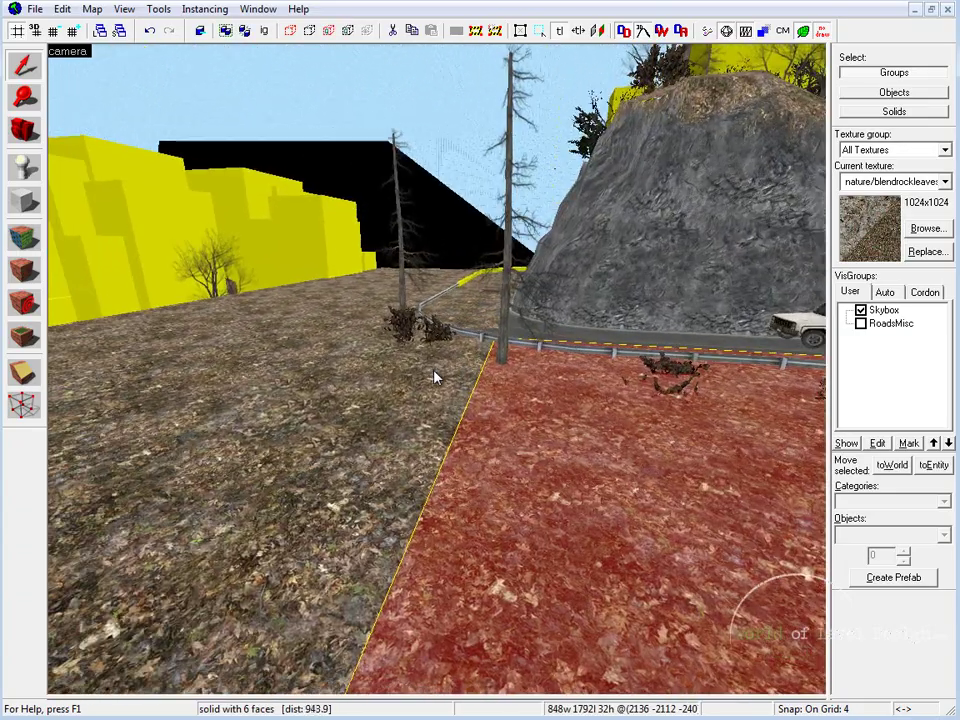
click(438, 376)
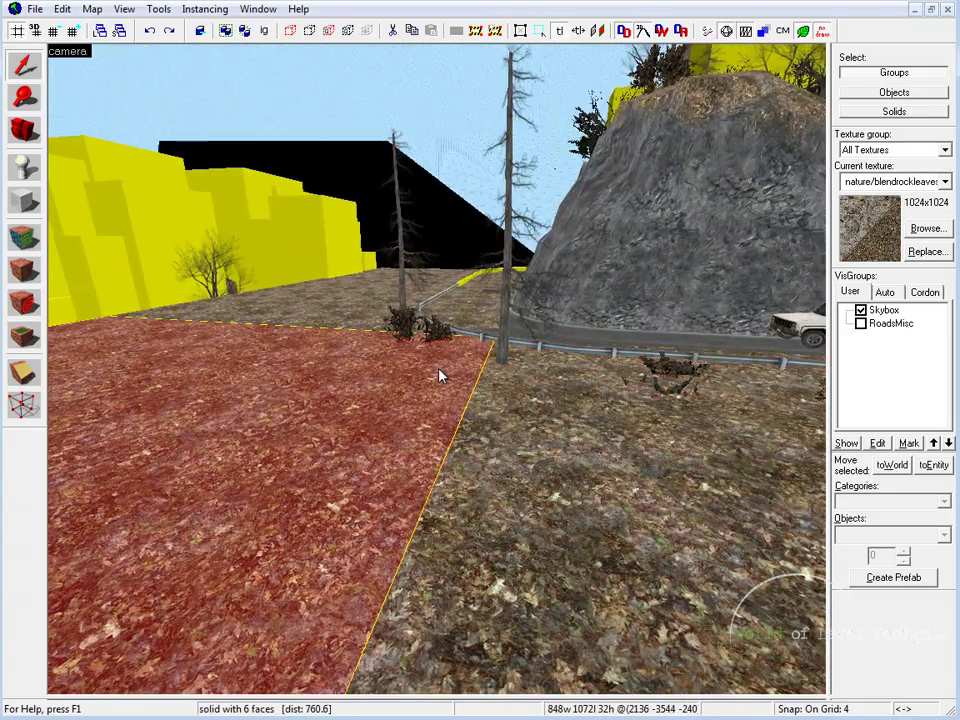
key(Delete)
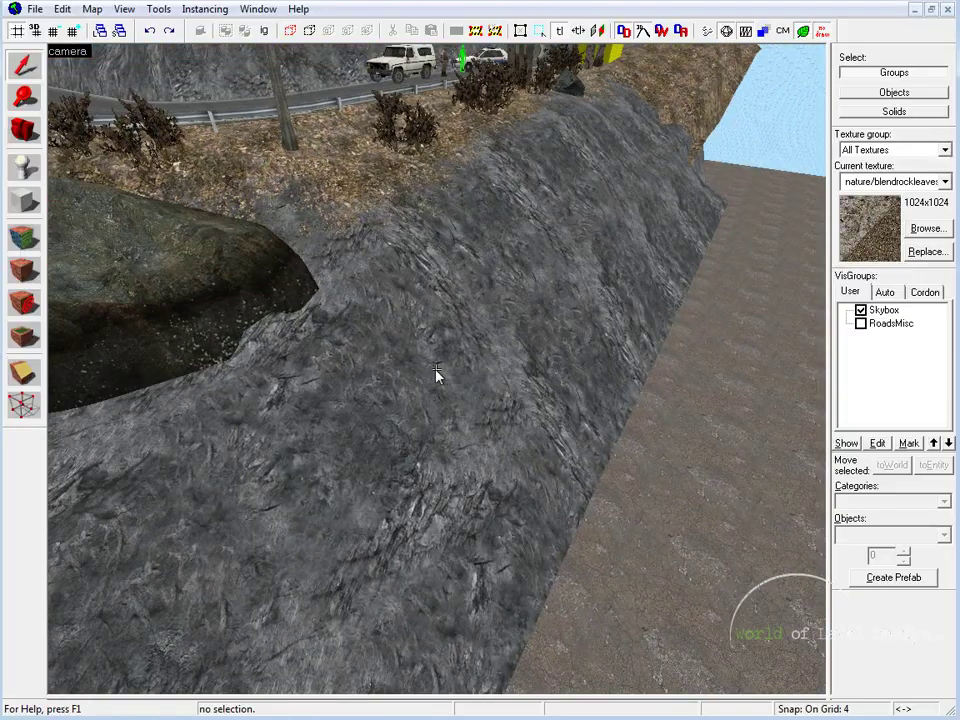
Select the rocky slope displacements around the large boulder one at a time and compare where their edges meet
click(438, 376)
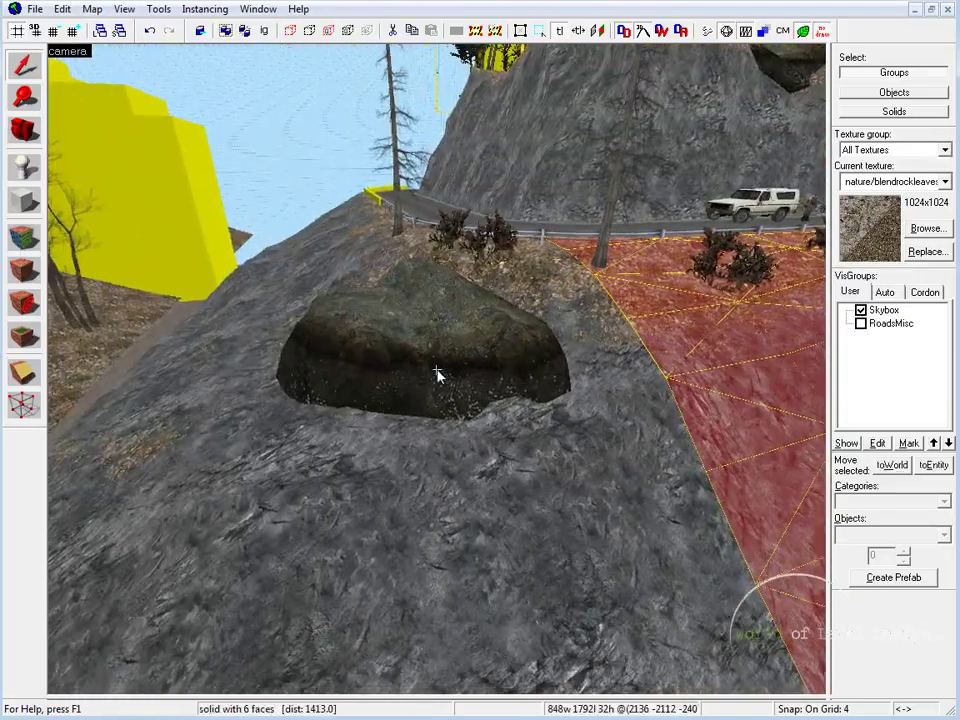
click(437, 369)
click(438, 369)
key(w)
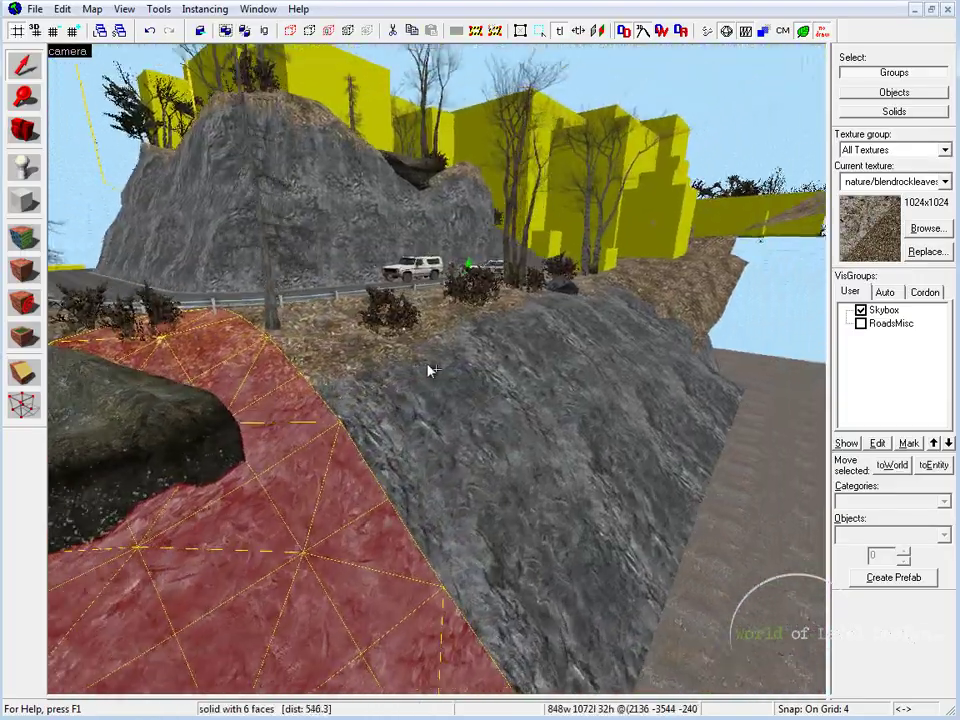
key(s)
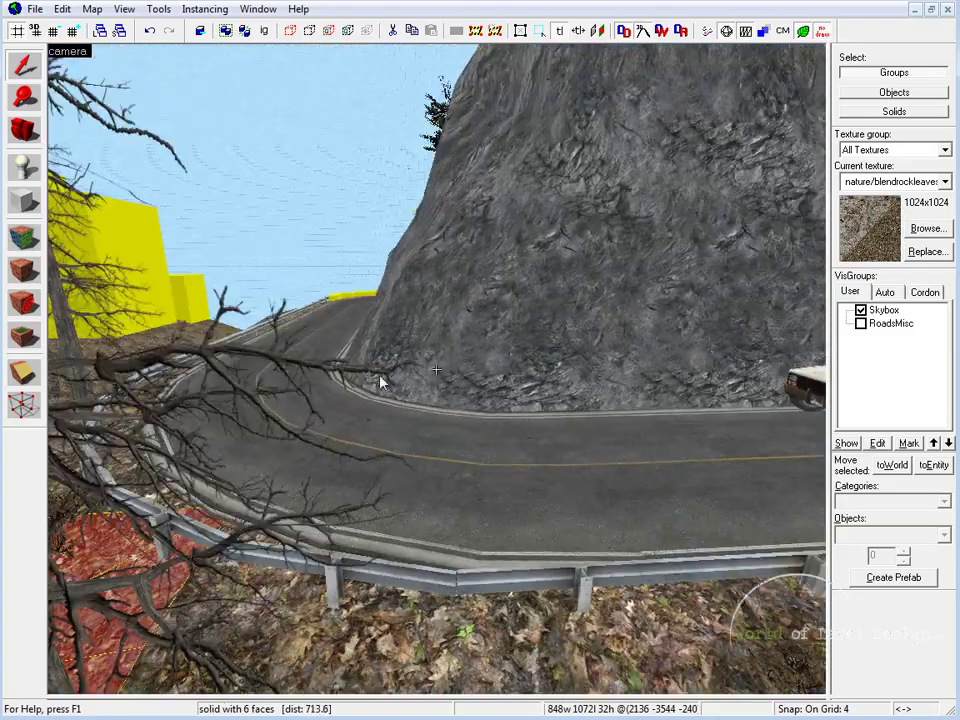
Examine the upper road's bend between the guardrail and the cliff, selecting its road sections for inspection
key(w)
key(s)
key(Left)
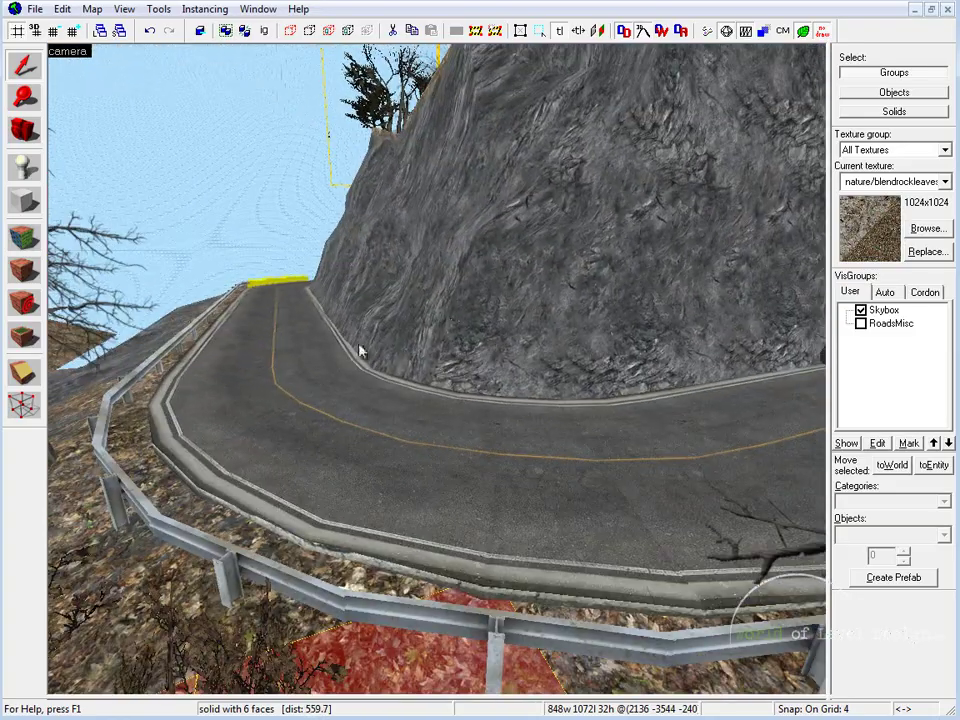
key(z)
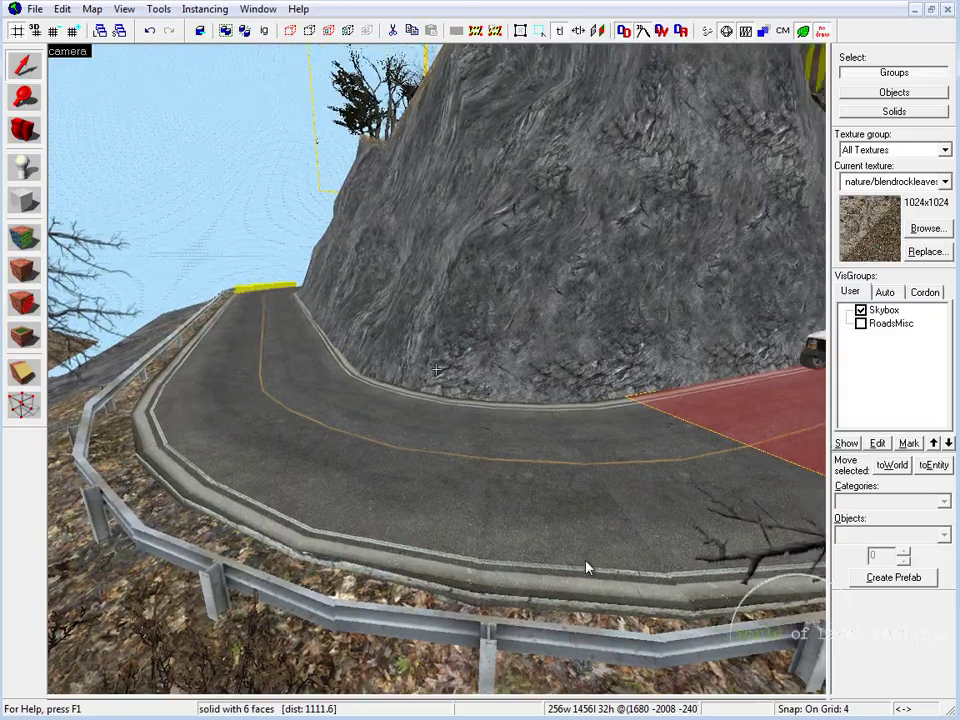
key(z)
click(575, 500)
Inspect the lower road beneath the bridge by selecting its straight section with the police car and the curved section adjoining it
key(z)
key(z)
click(386, 396)
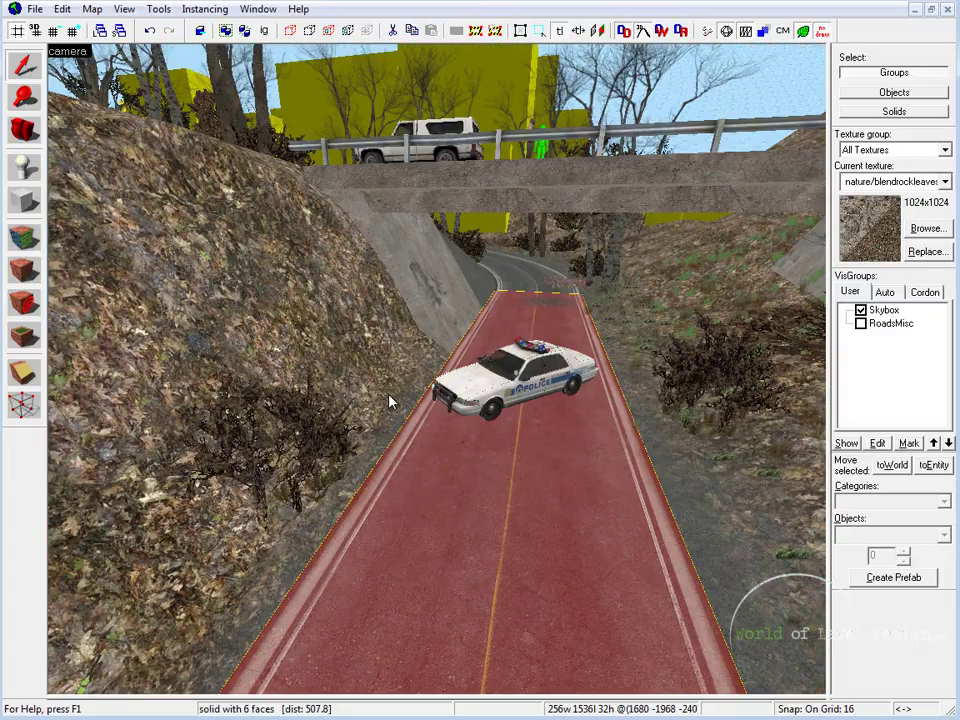
key(z)
key(w)
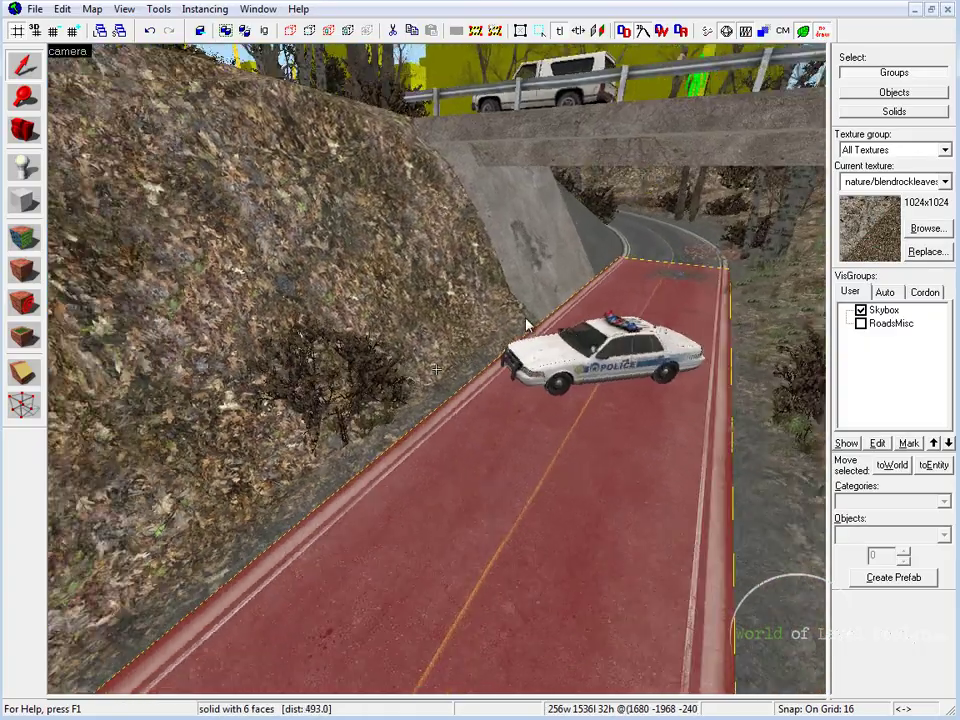
key(s)
click(436, 374)
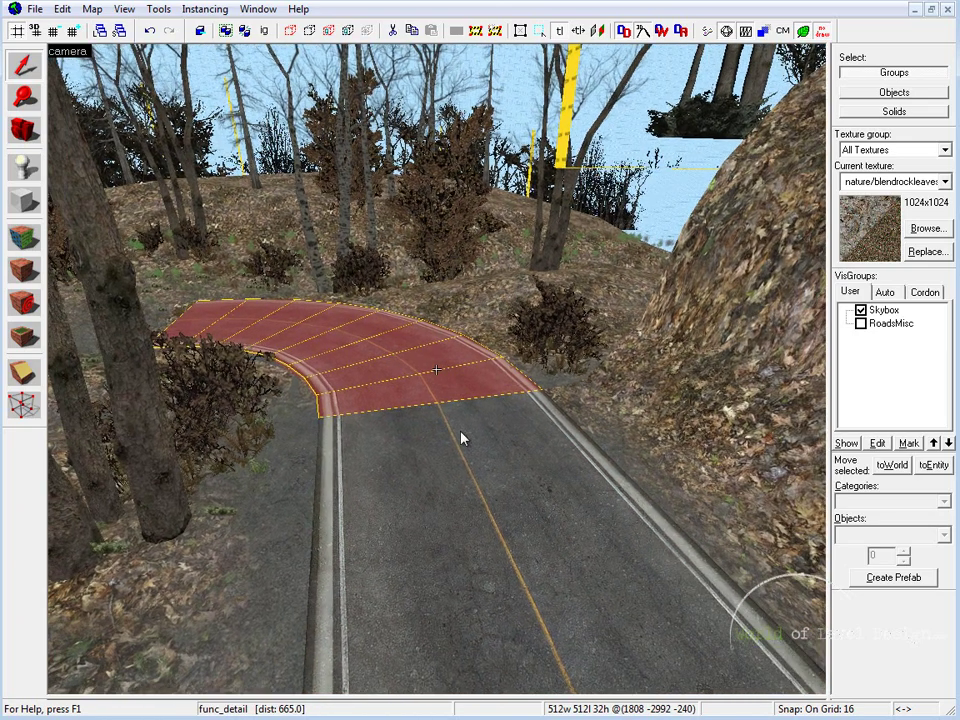
Select the leaf-covered slope displacement beside the police car and examine how it follows the straight lower road
key(d)
key(z)
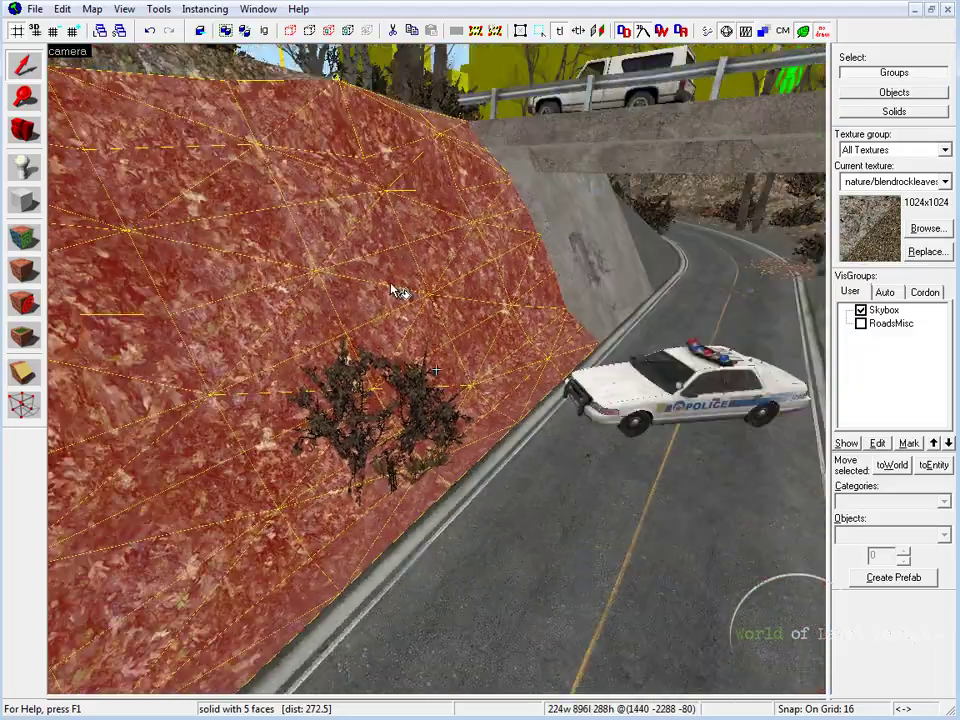
key(Right)
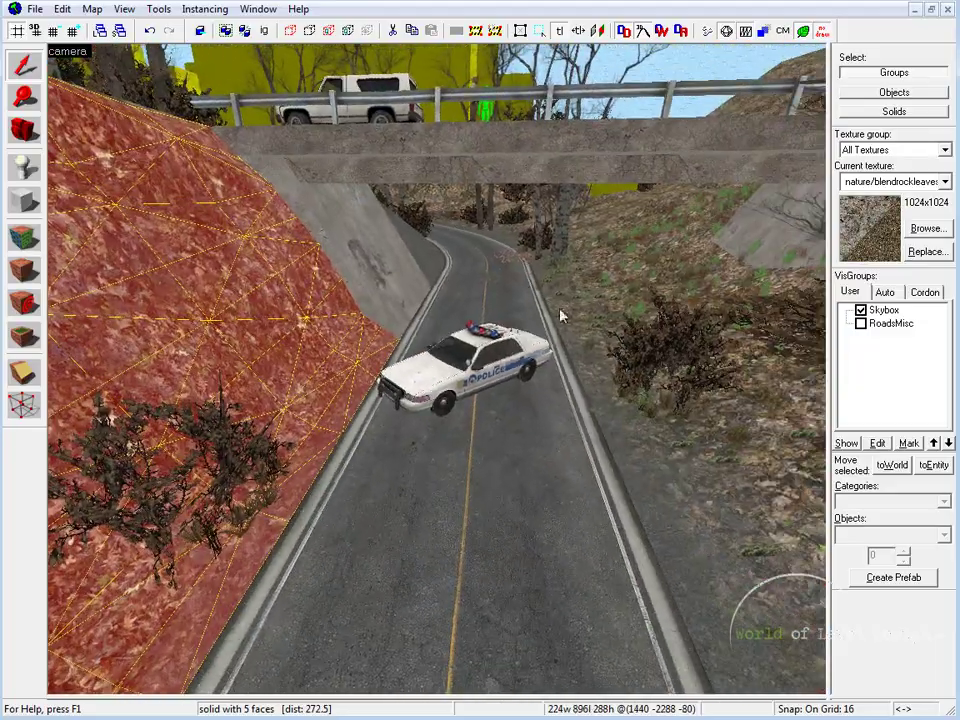
click(537, 292)
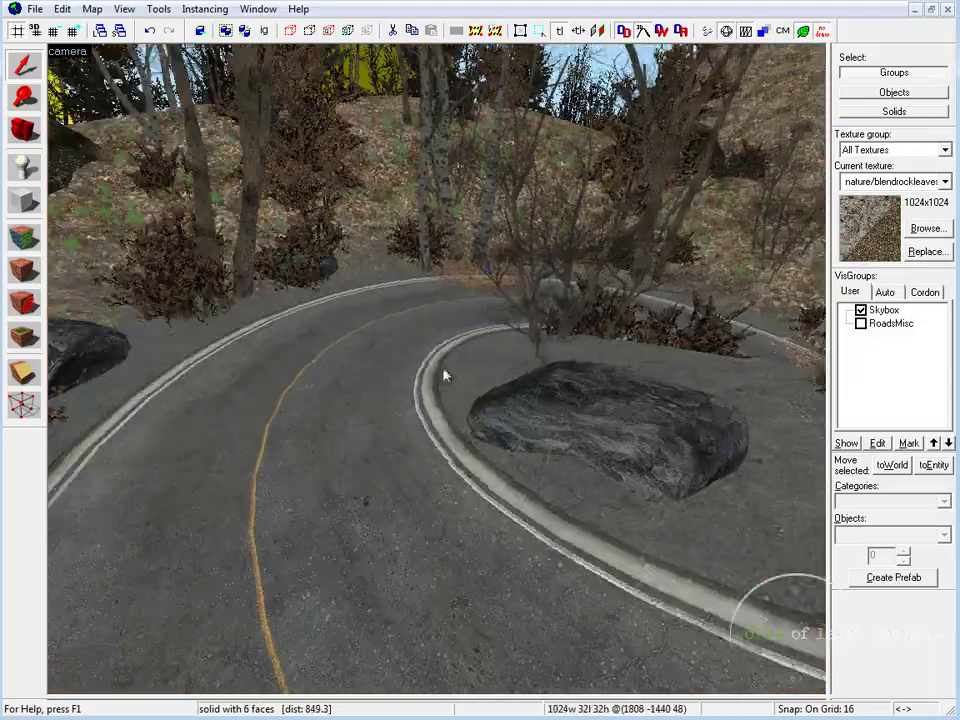
Select the wooded hill displacements outside the road's wide bend and examine how they meet the pavement edge
key(z)
key(s)
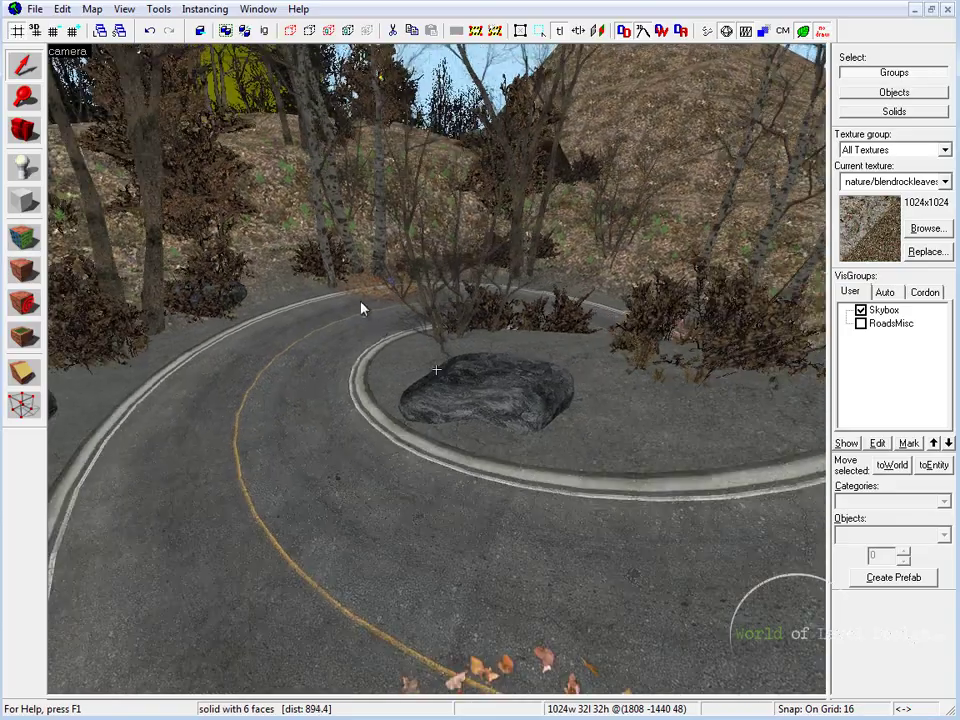
key(d)
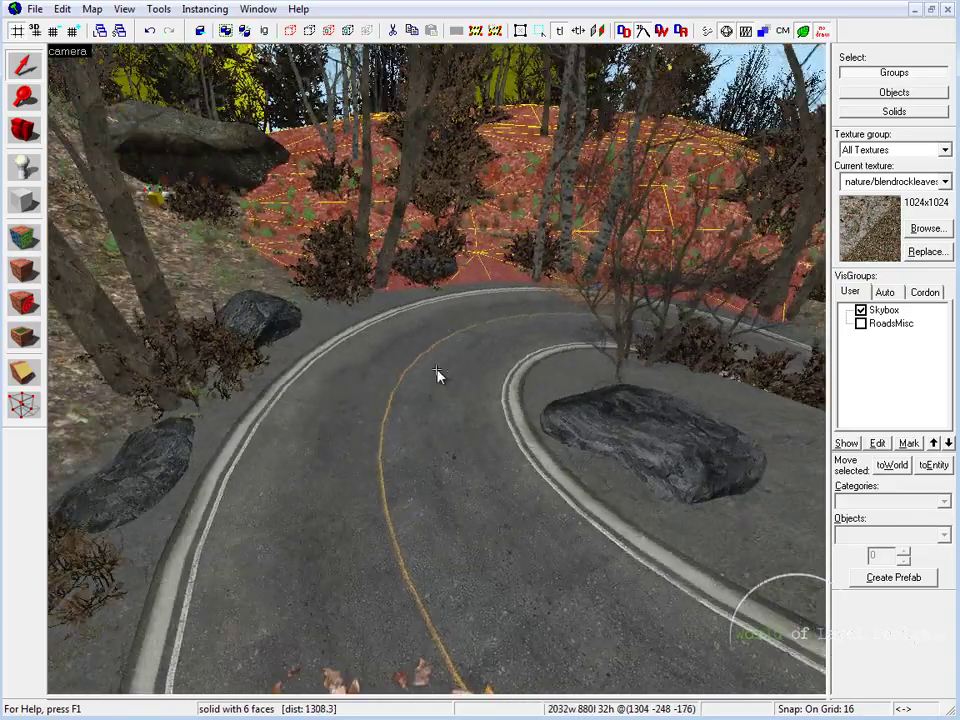
click(437, 376)
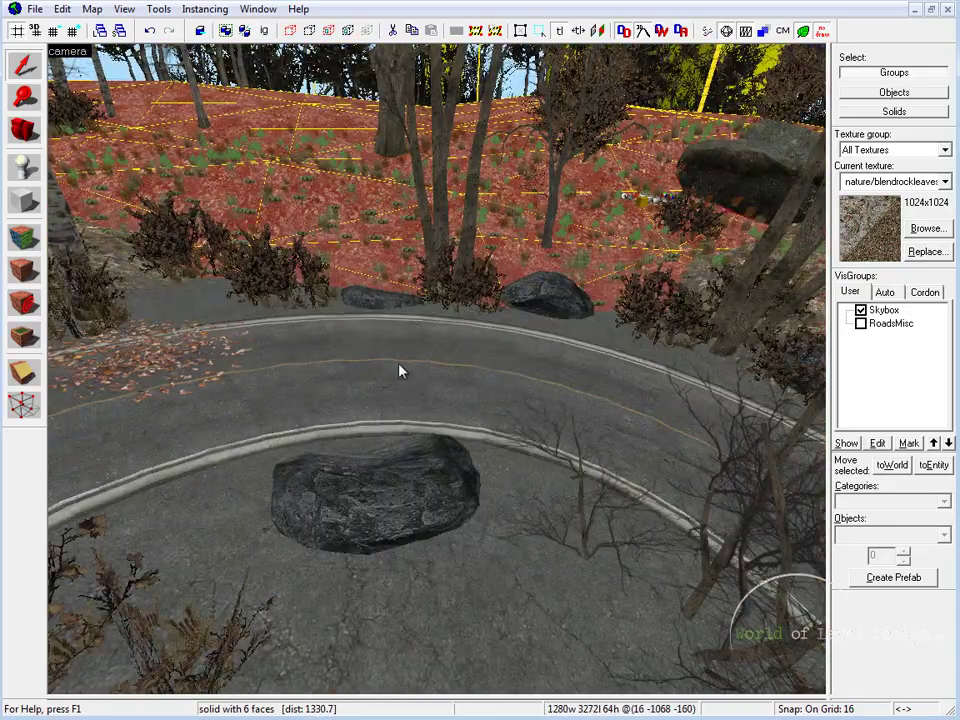
key(z)
key(d)
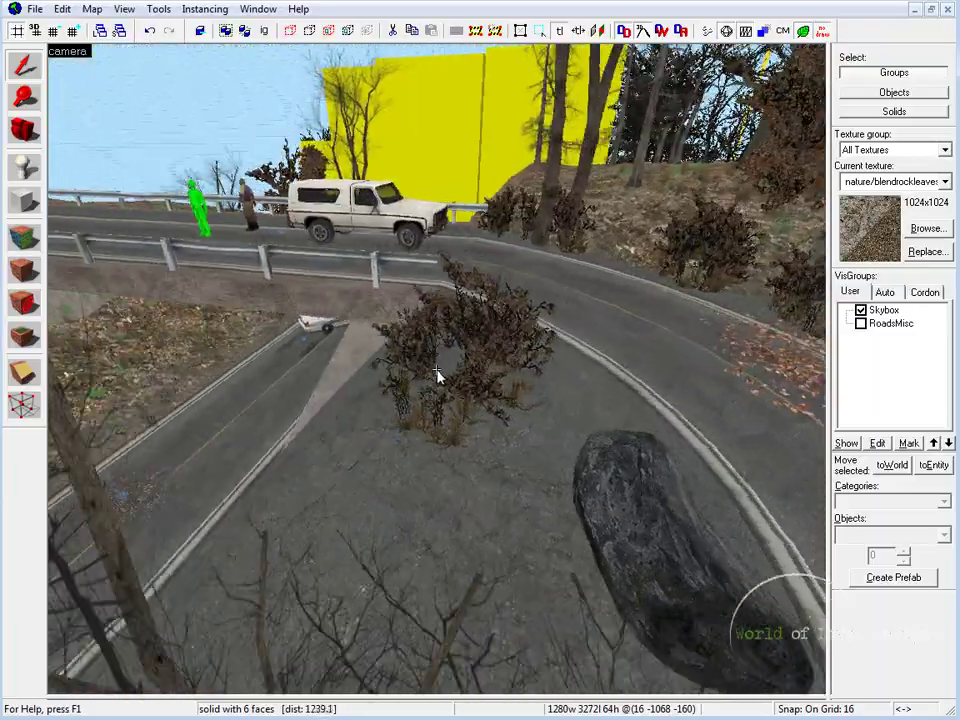
Select the brushwork filling the inside of the bend and examine its wedges between the upper and lower roads
key(z)
click(437, 370)
key(z)
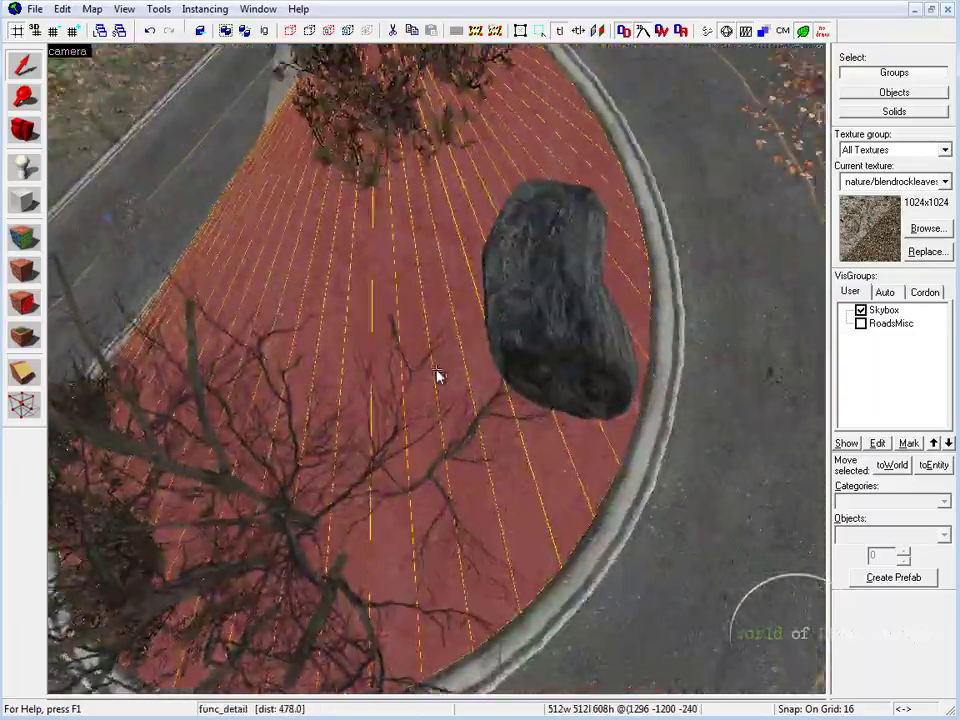
key(a)
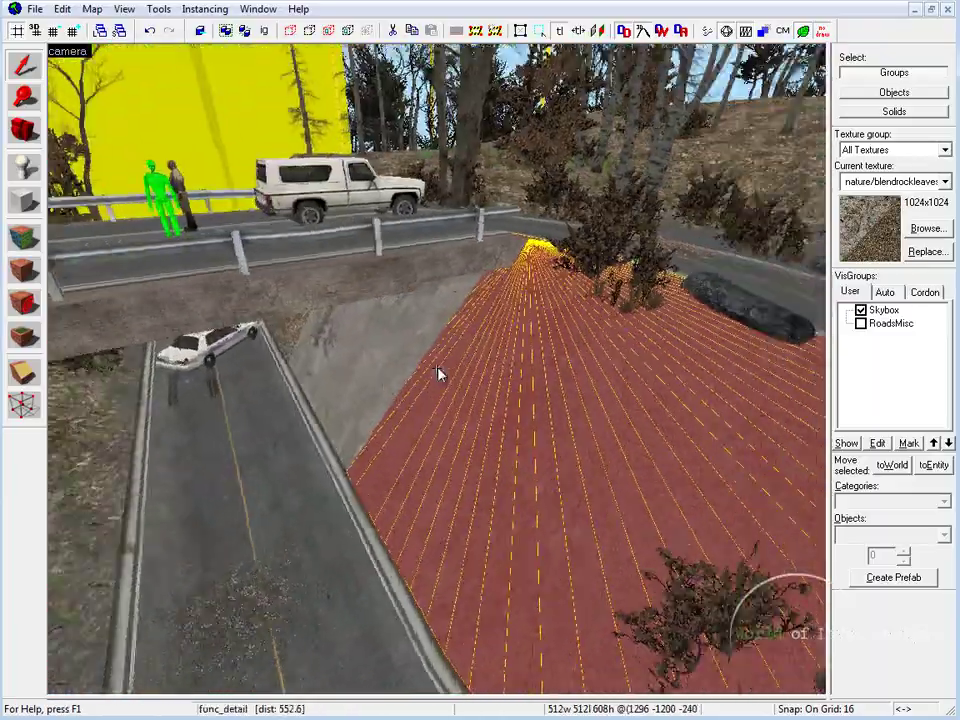